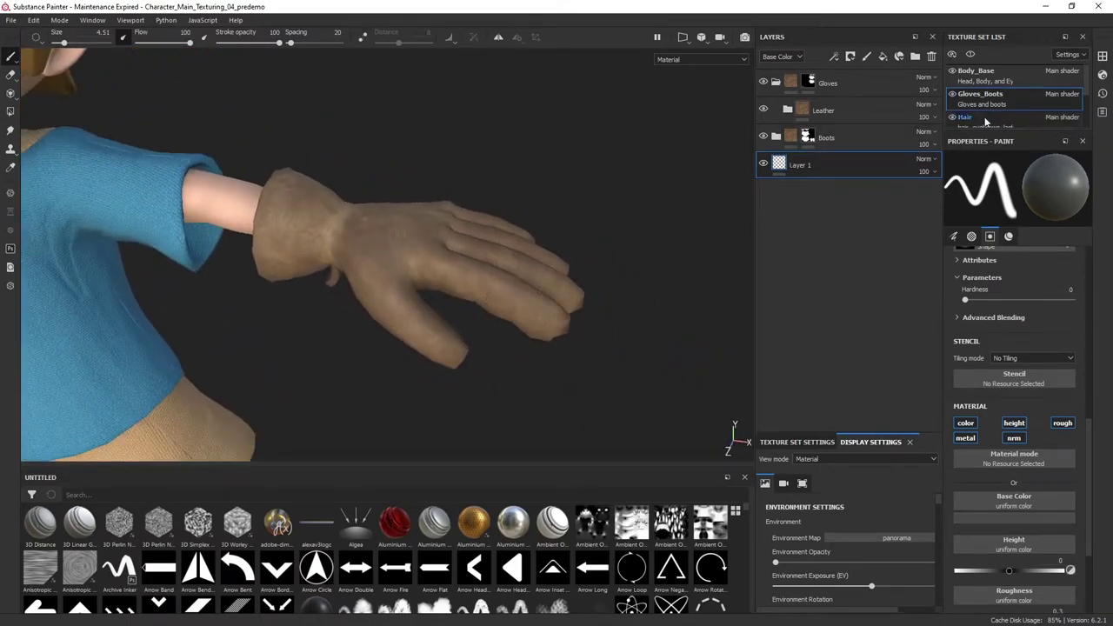
Expand the Leather group inside the Gloves folder and examine its layer stack
click(786, 110)
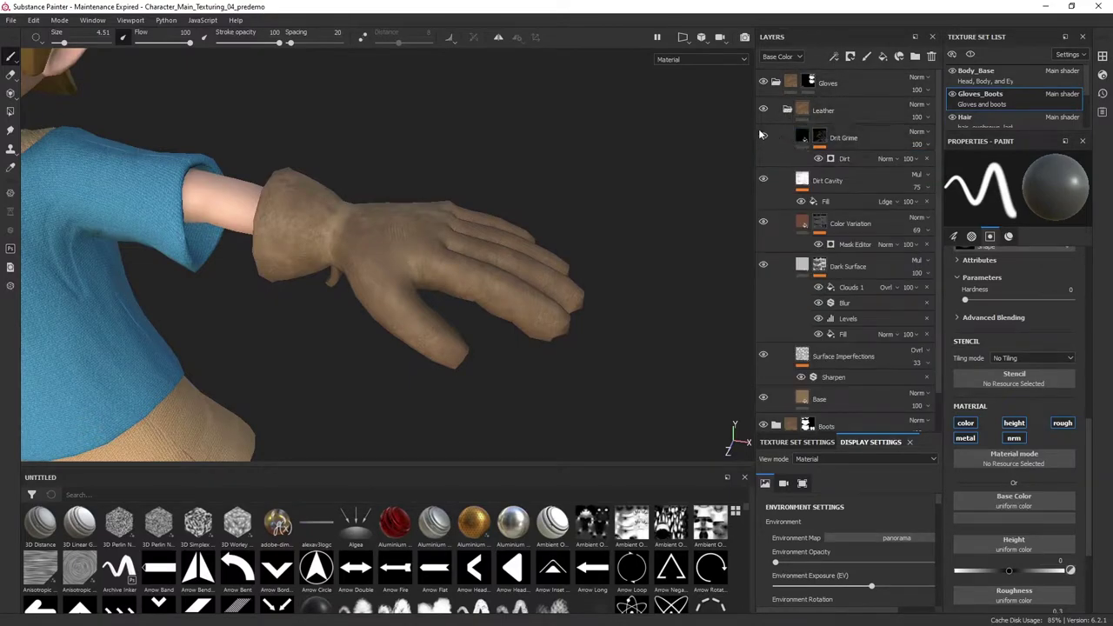
scroll(821, 351, down, 1)
scroll(825, 353, up, 1)
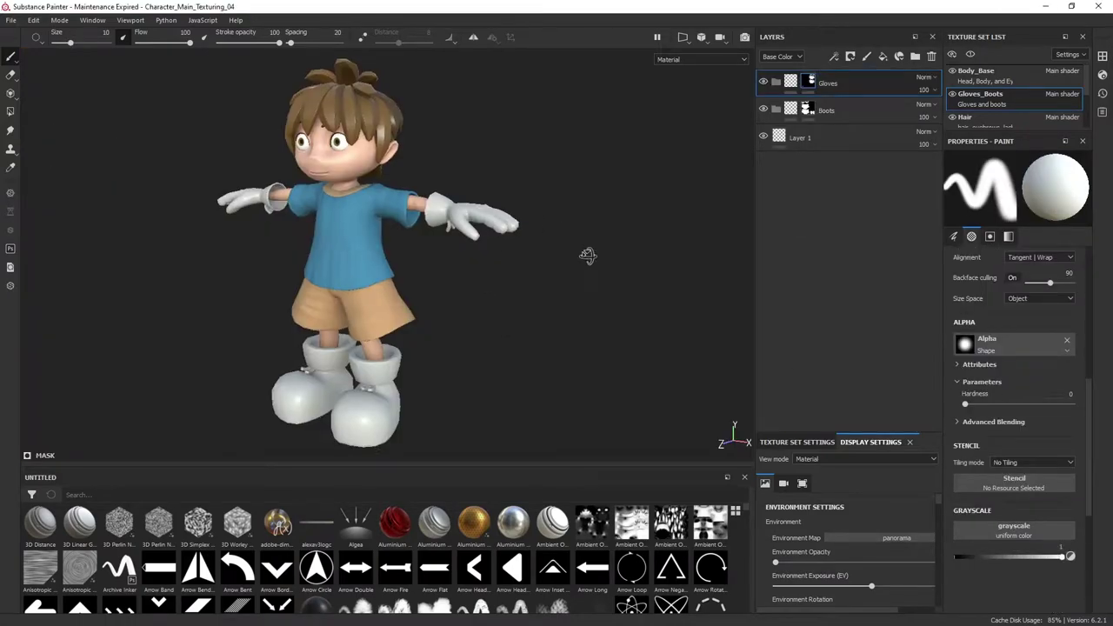
Add a fill layer inside the Gloves folder and name it Base
scroll(588, 255, up, 3)
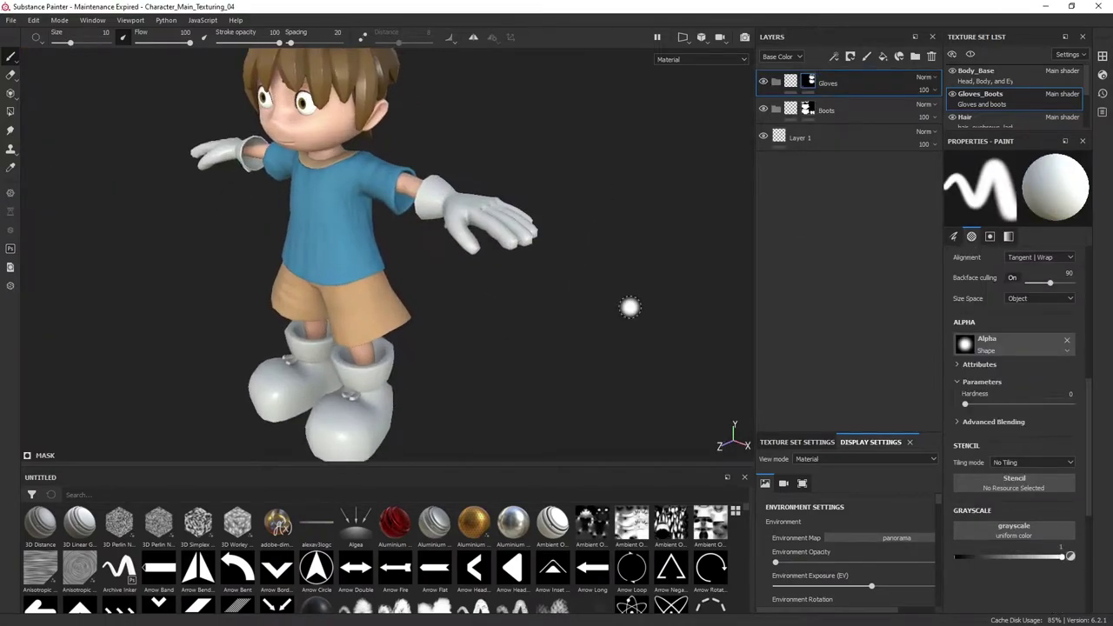
alt+drag(628, 308, 563, 192)
scroll(564, 192, up, 5)
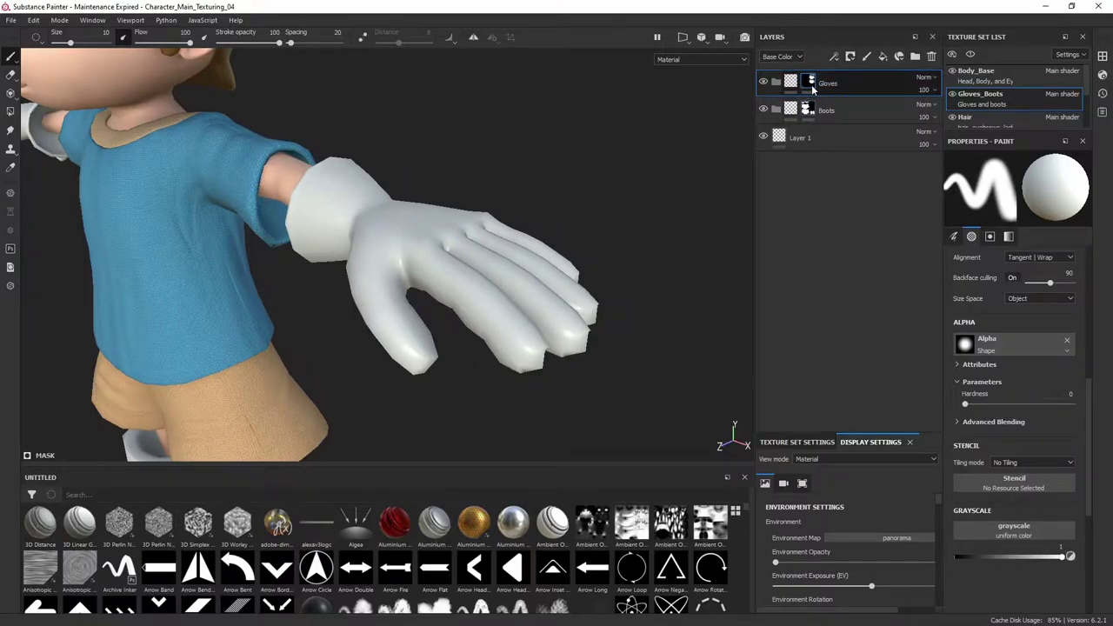
click(813, 90)
alt+drag(664, 233, 659, 189)
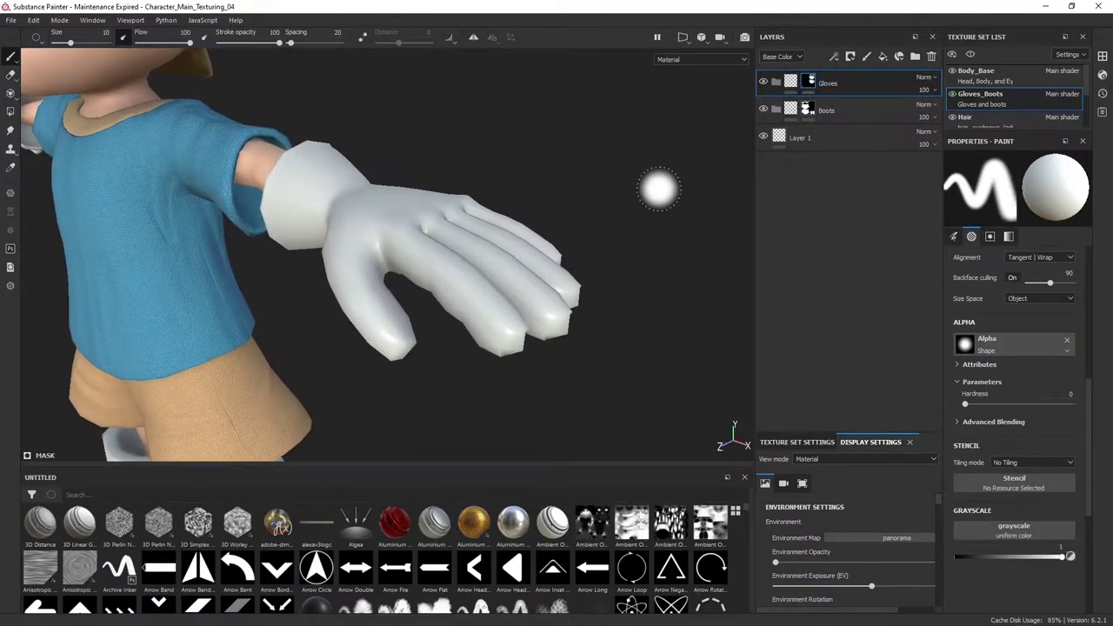
click(863, 79)
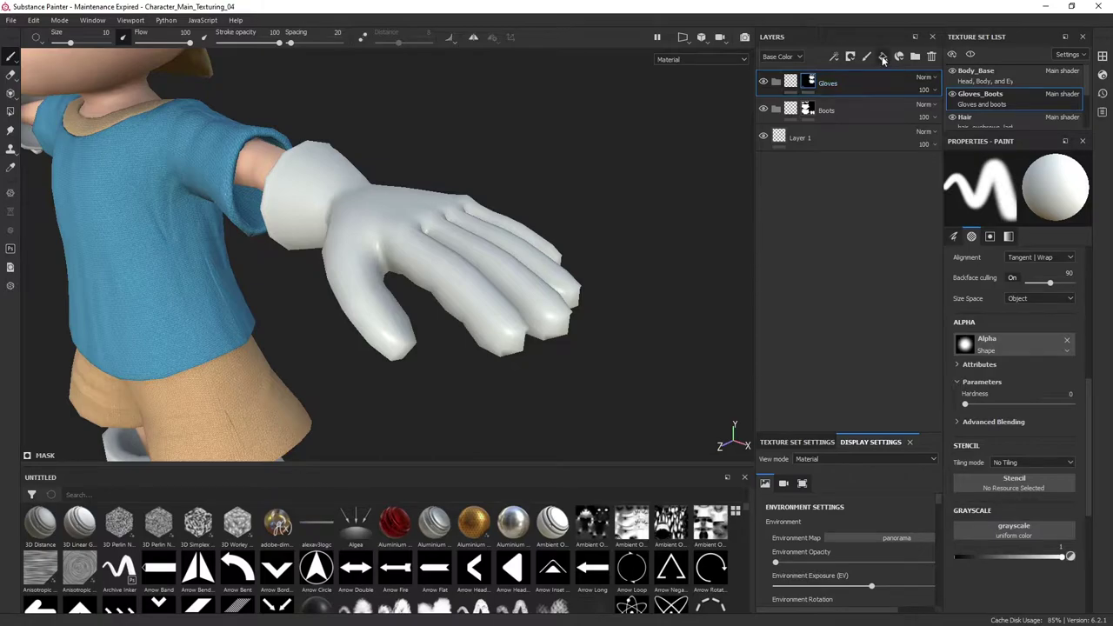
click(881, 60)
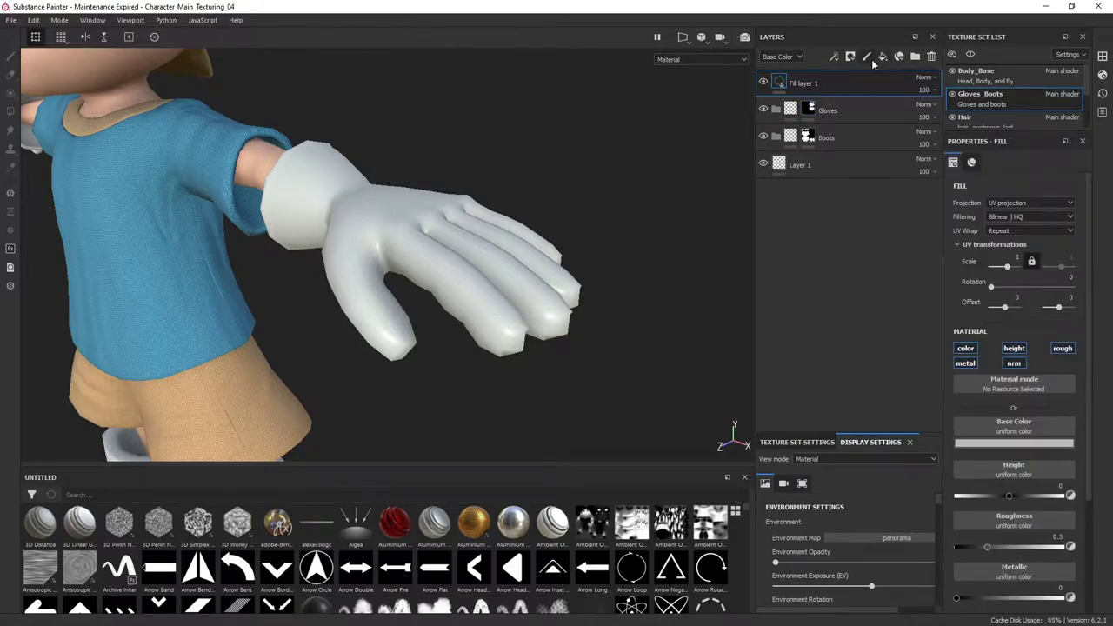
drag(840, 82, 836, 109)
text(Base)
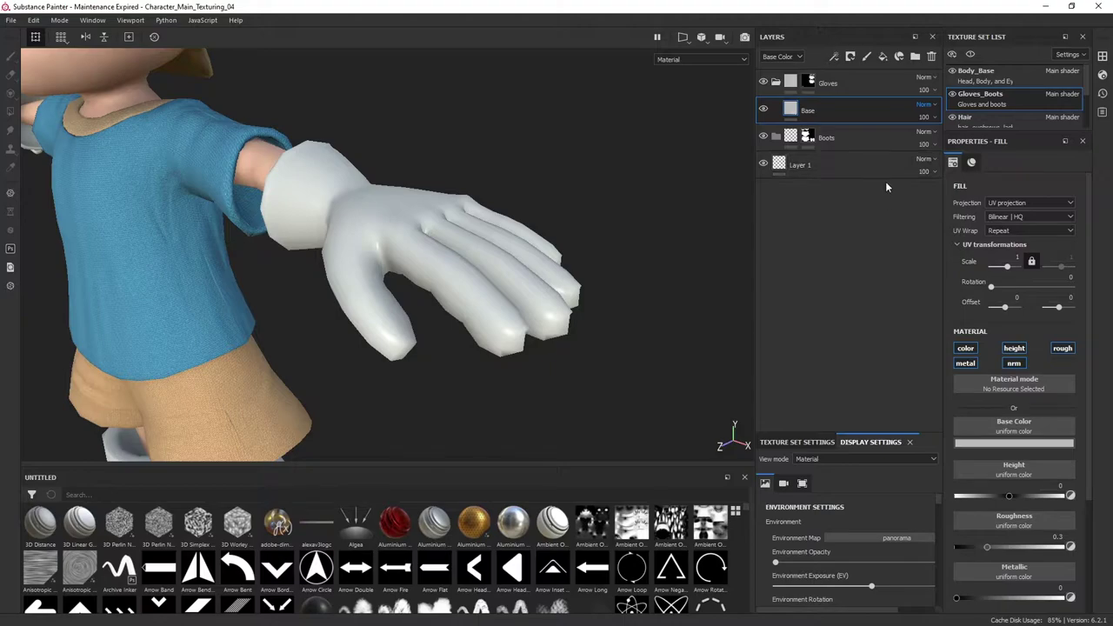
Set the Base layer's roughness to about 0.46
scroll(998, 462, down, 3)
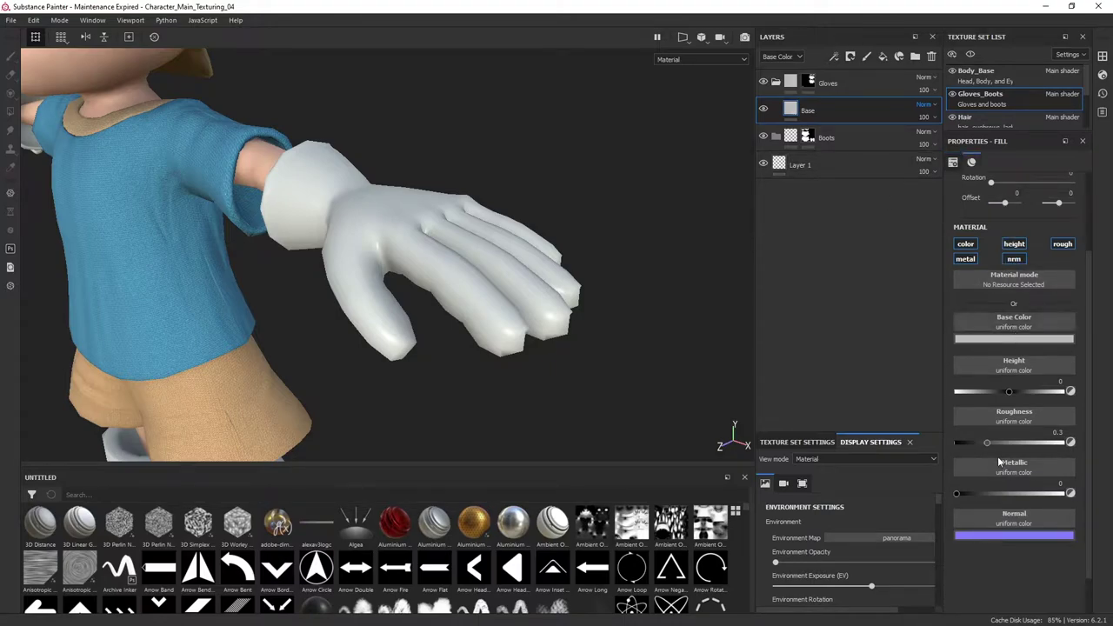
drag(988, 442, 1003, 449)
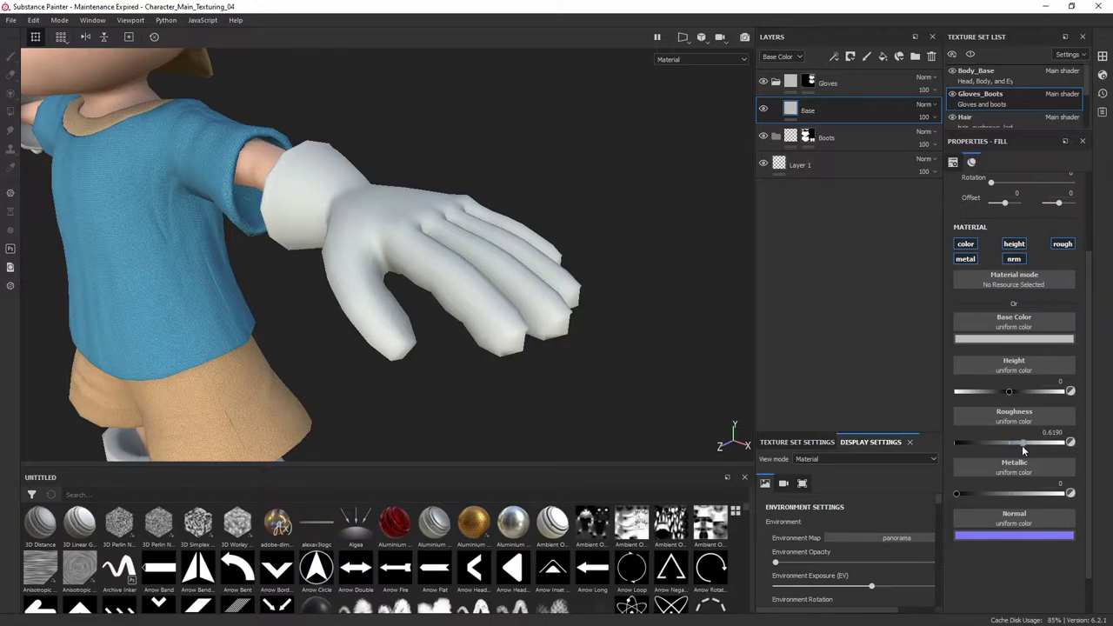
drag(1013, 447, 1004, 446)
alt+drag(594, 285, 579, 228)
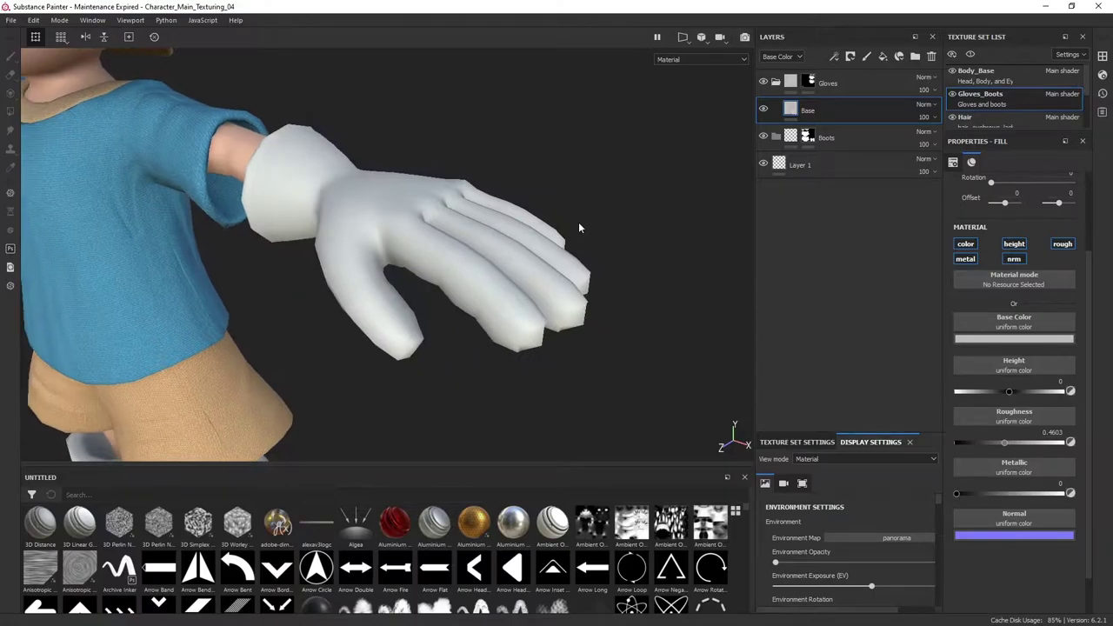
Set the Base layer's base color to a tan brown with RGB 0.346, 0.217, 0.067
click(1023, 337)
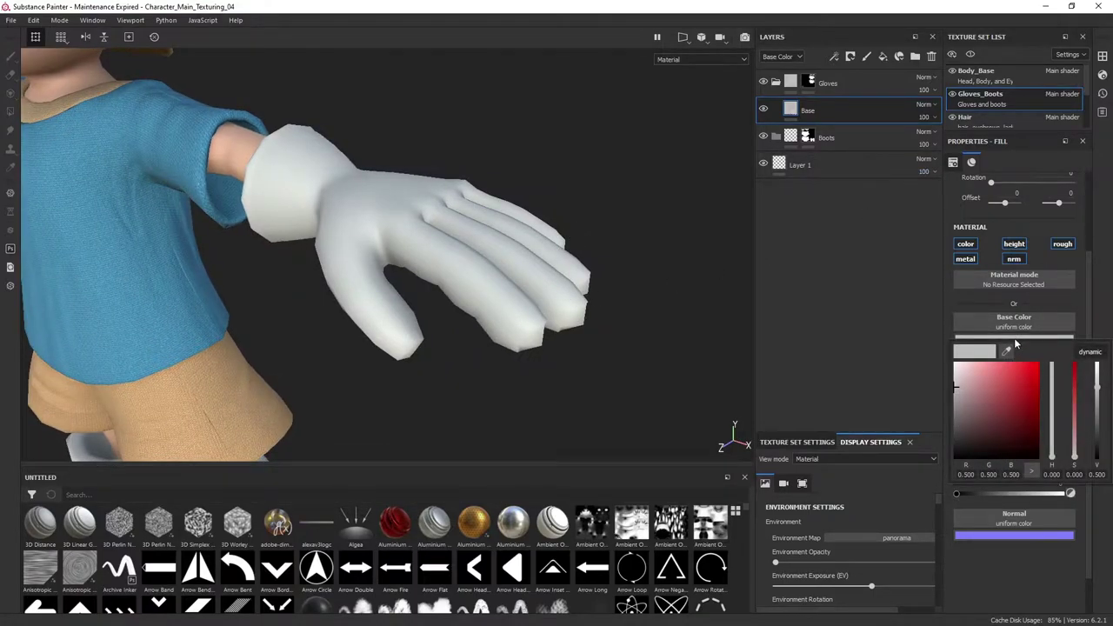
drag(1075, 461, 1097, 403)
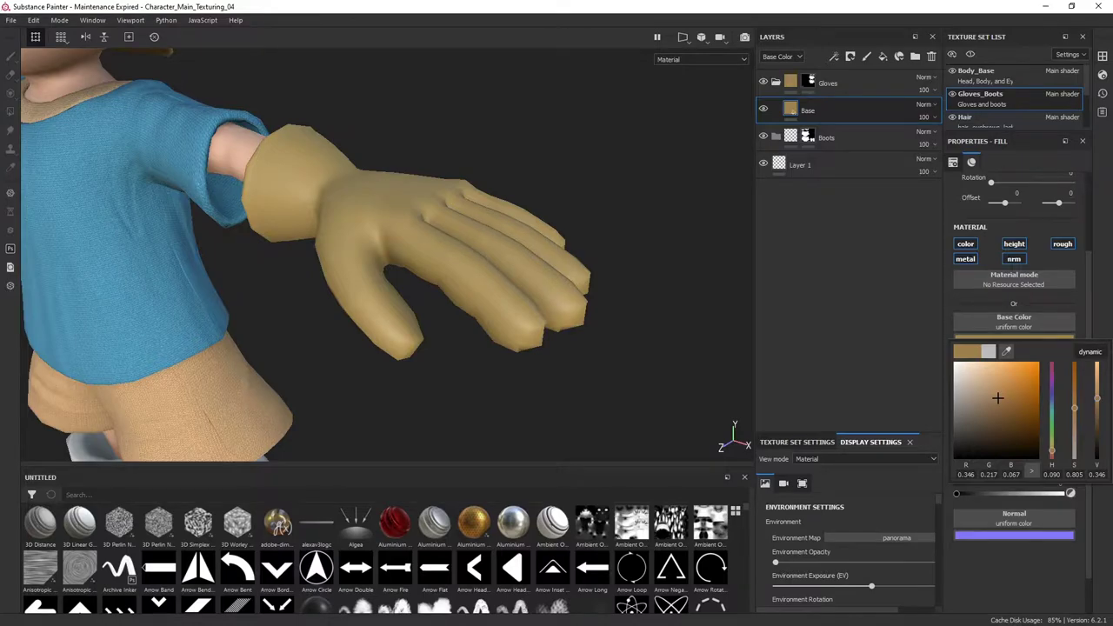
click(1013, 338)
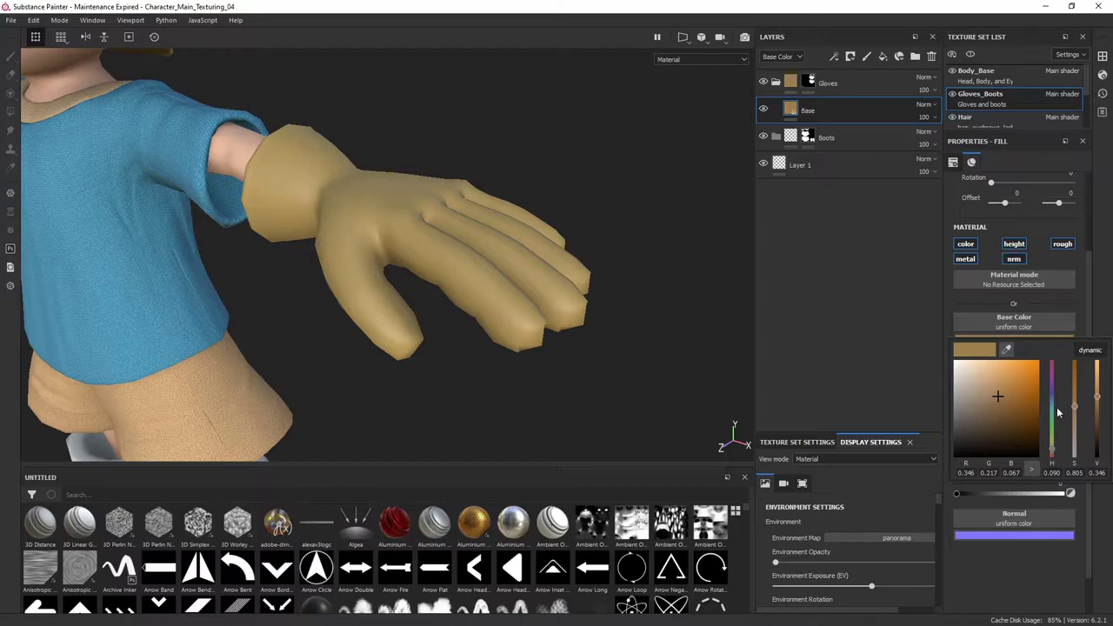
alt+drag(571, 315, 624, 303)
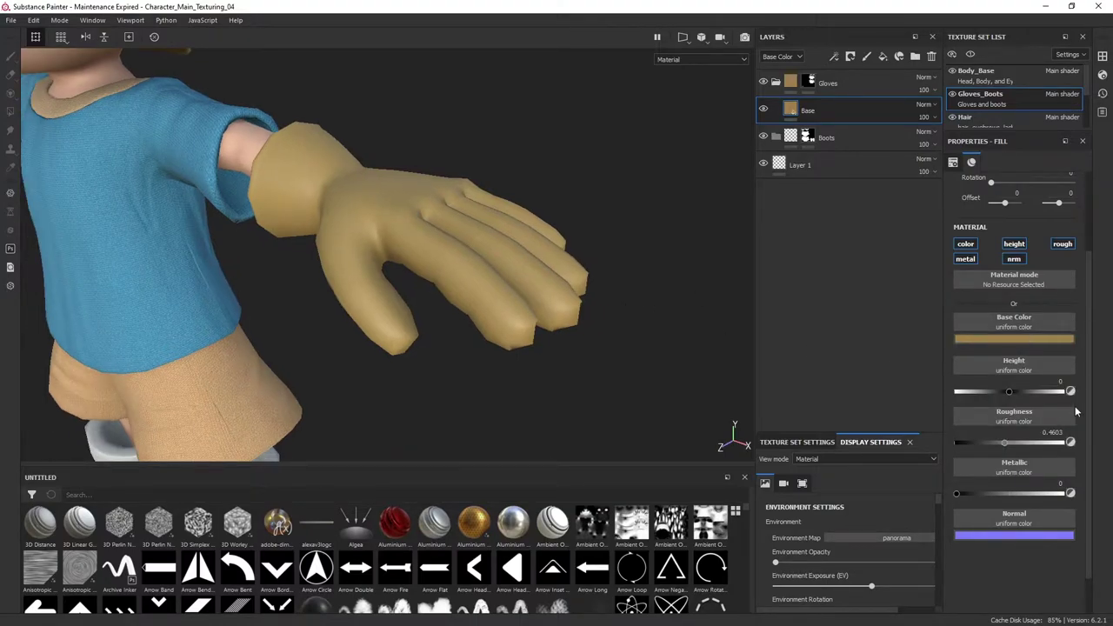
Add a fill layer above Base in the Gloves folder and name it Surface Imperfections
alt+drag(710, 121, 546, 148)
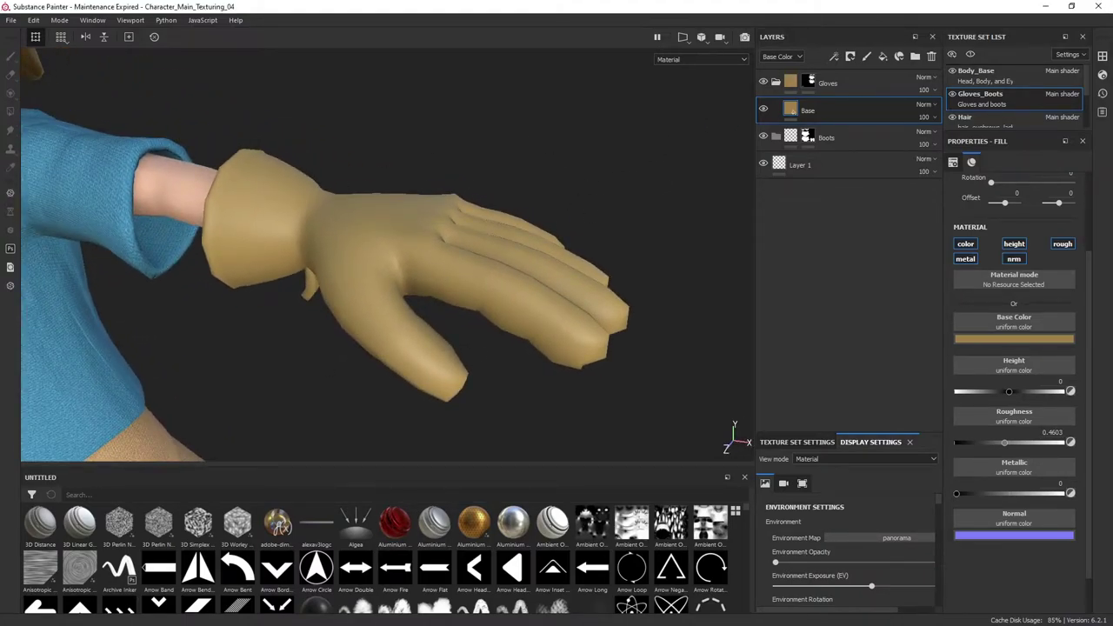
alt+drag(580, 219, 256, 158)
alt+drag(516, 264, 544, 172)
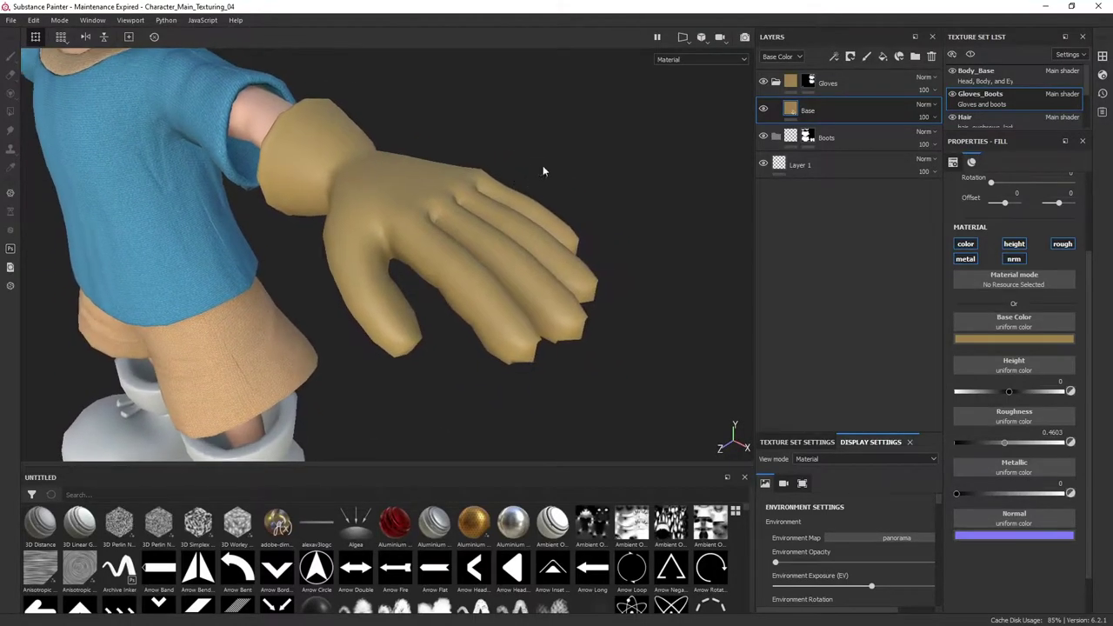
click(884, 57)
double_click(812, 111)
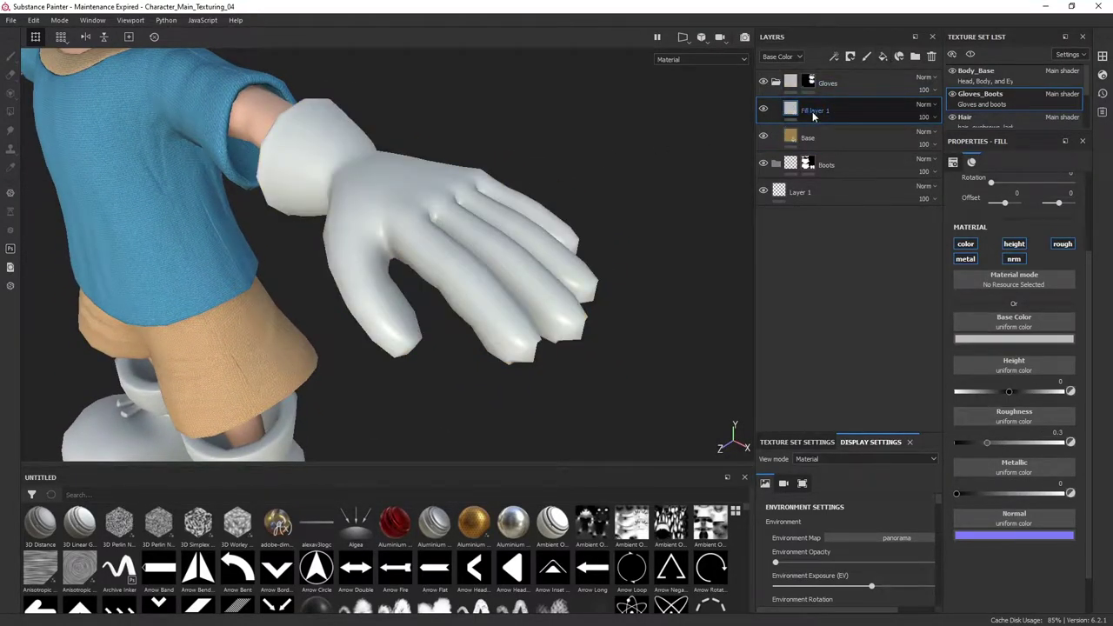
text(Surface Imperfections)
key(Return)
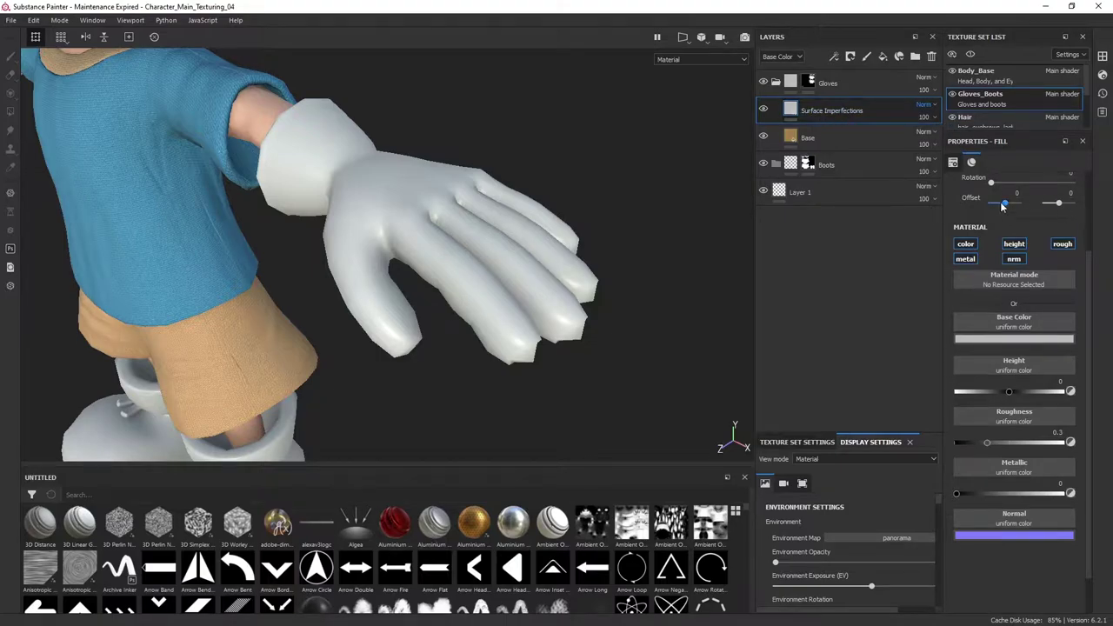
Limit the Surface Imperfections layer to the color and roughness channels
click(967, 245)
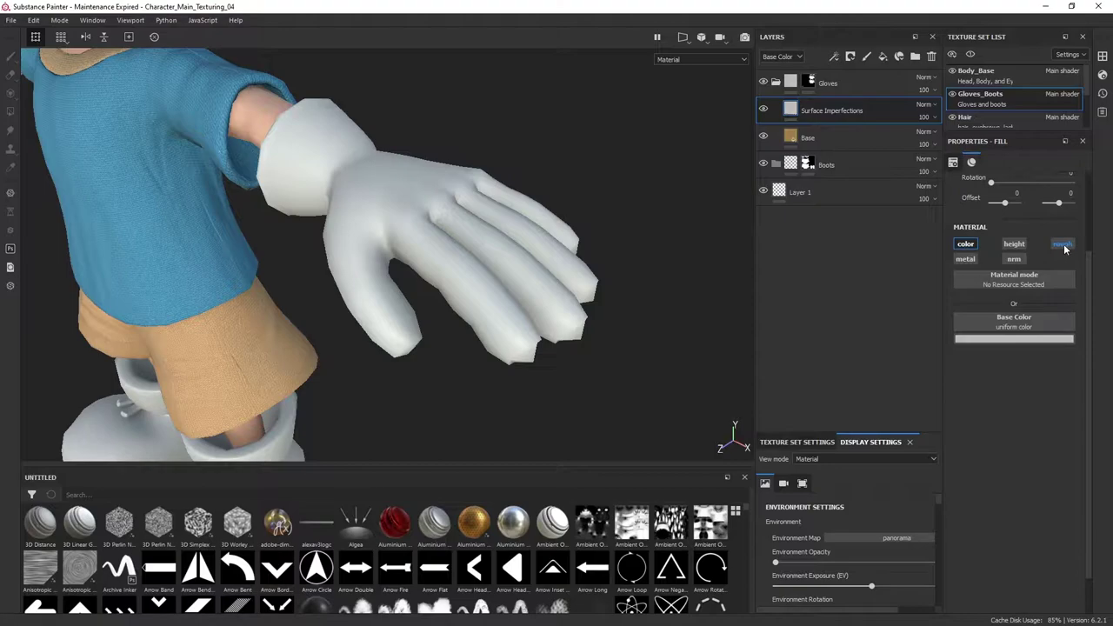
click(1063, 244)
alt+drag(570, 258, 577, 275)
alt+right_drag(543, 207, 364, 335)
alt+middle_drag(491, 253, 534, 228)
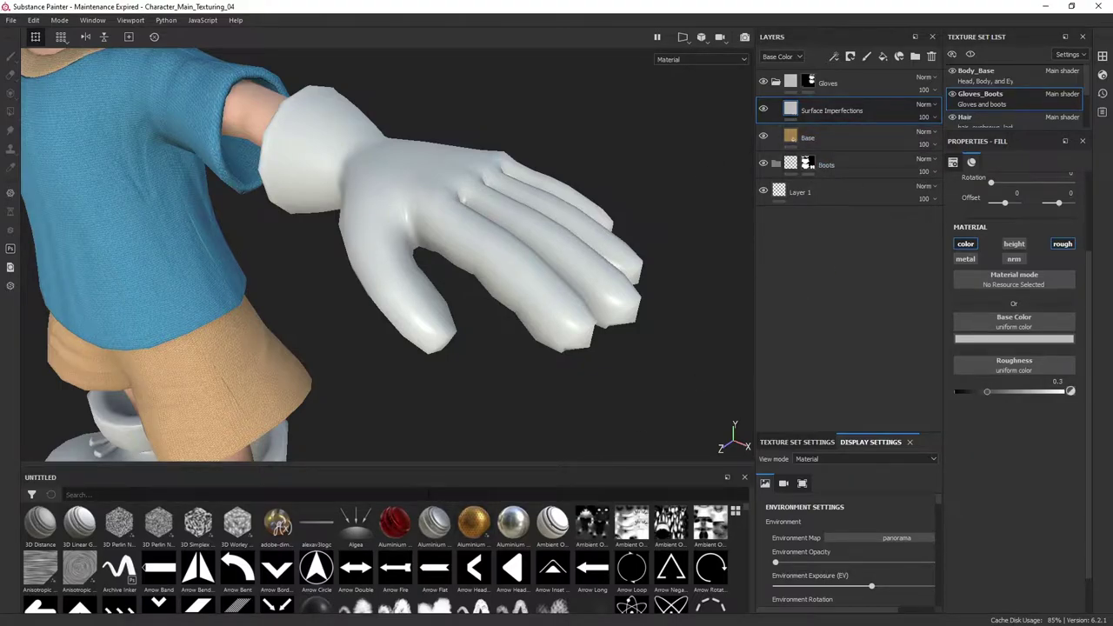
Enlarge the asset shelf, show its folder tree and collapse the alphas category to look through the resource types
drag(479, 467, 487, 441)
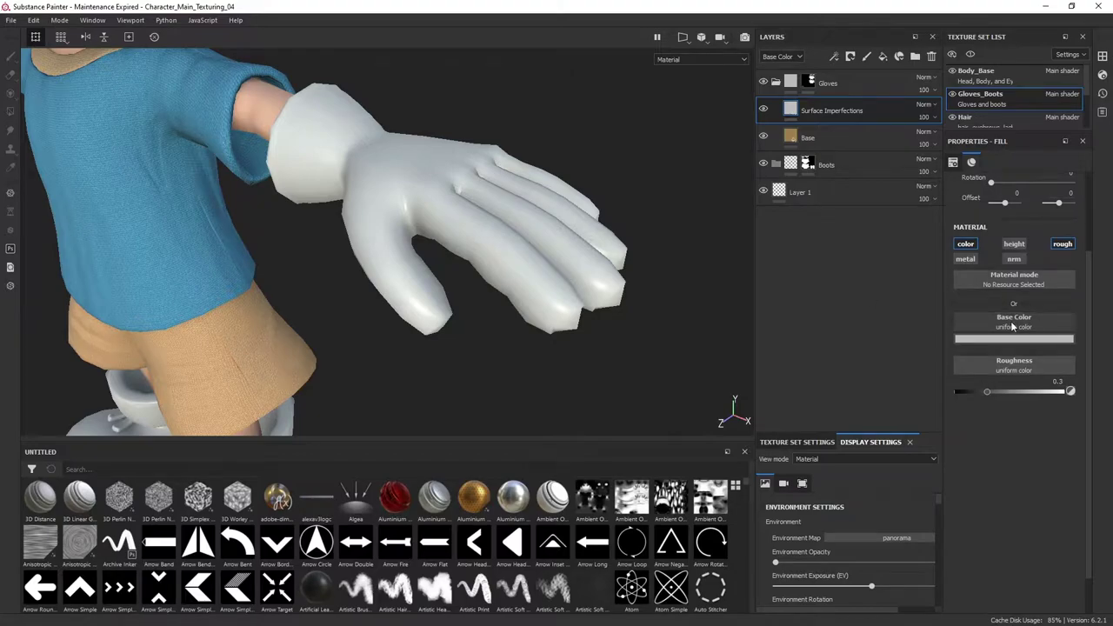
click(32, 469)
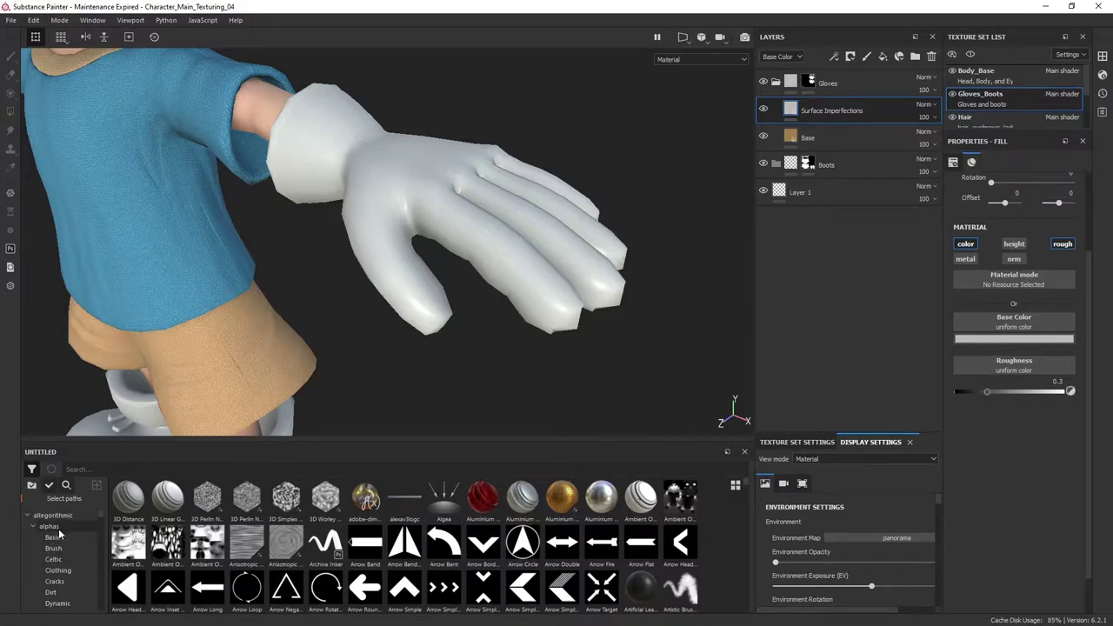
click(32, 526)
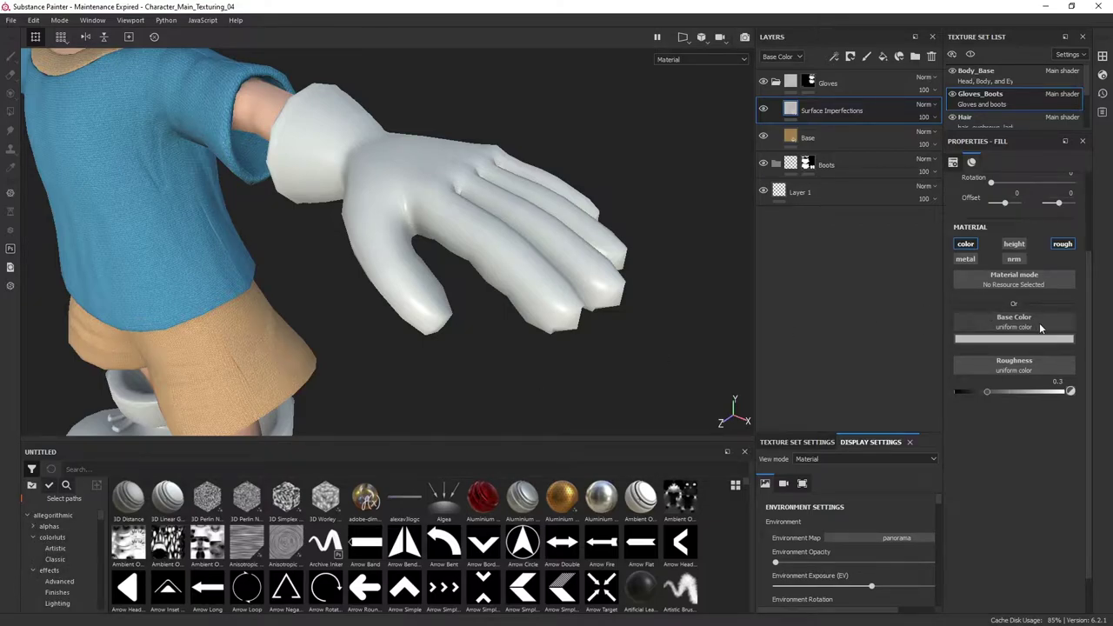
Search the textures for "grunge 00" and assign Grunge Map 009 to the Surface Imperfections layer's base color
click(1016, 327)
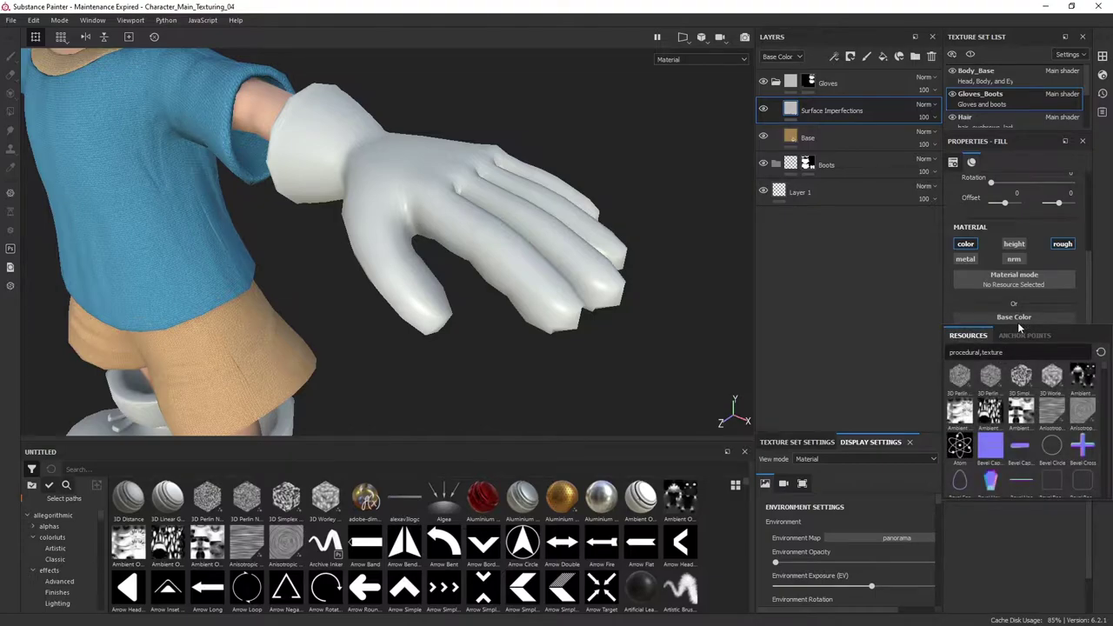
text(grun)
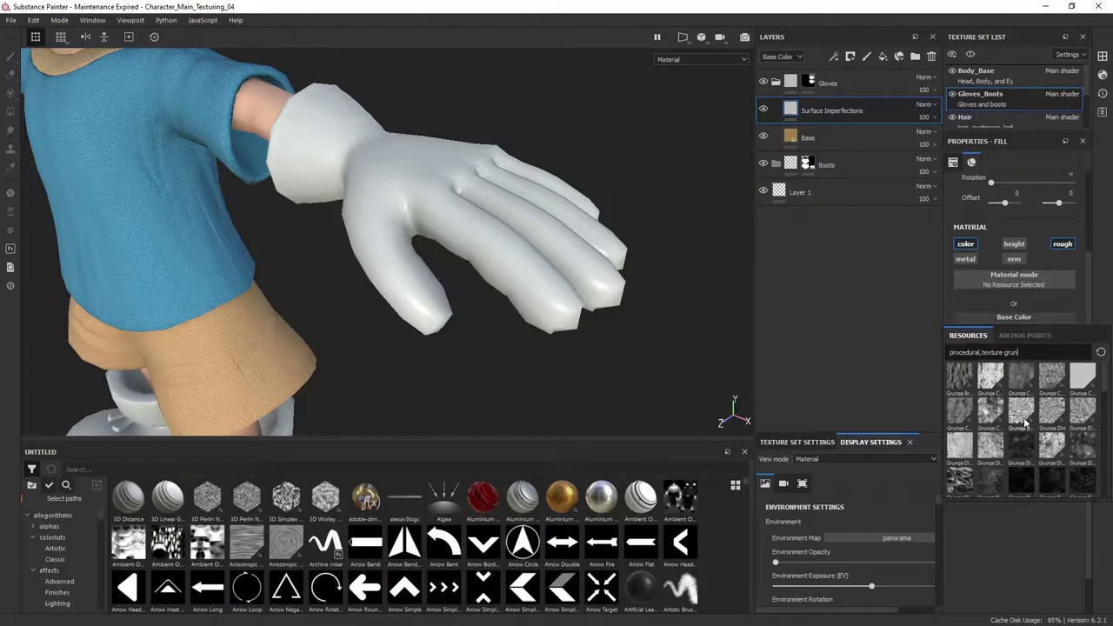
mouse_move(1026, 424)
scroll(1025, 424, down, 3)
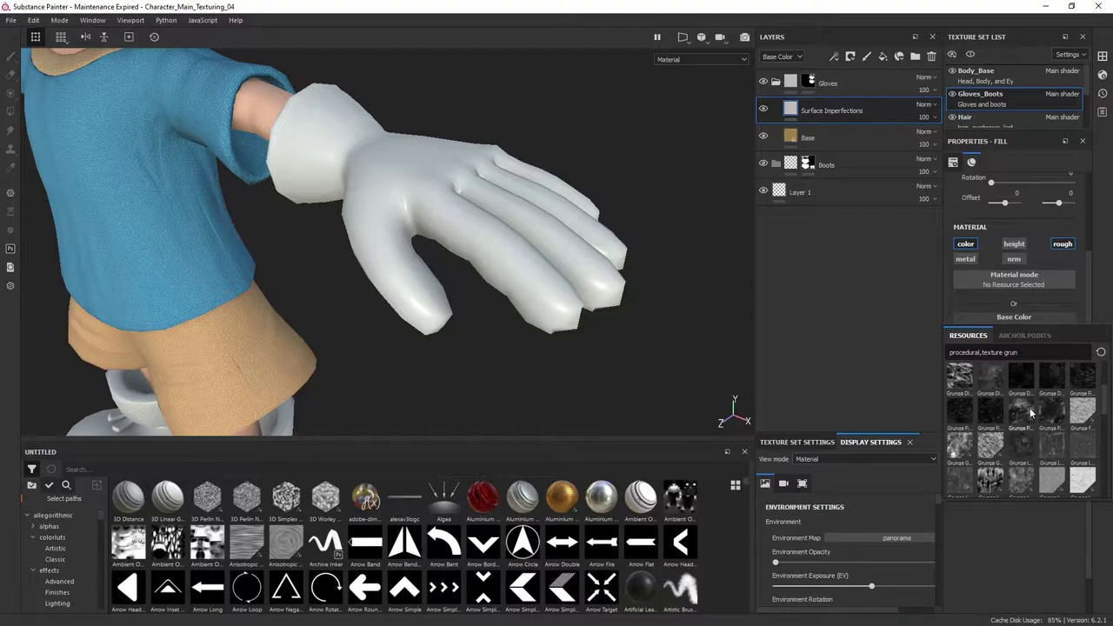
text(ge)
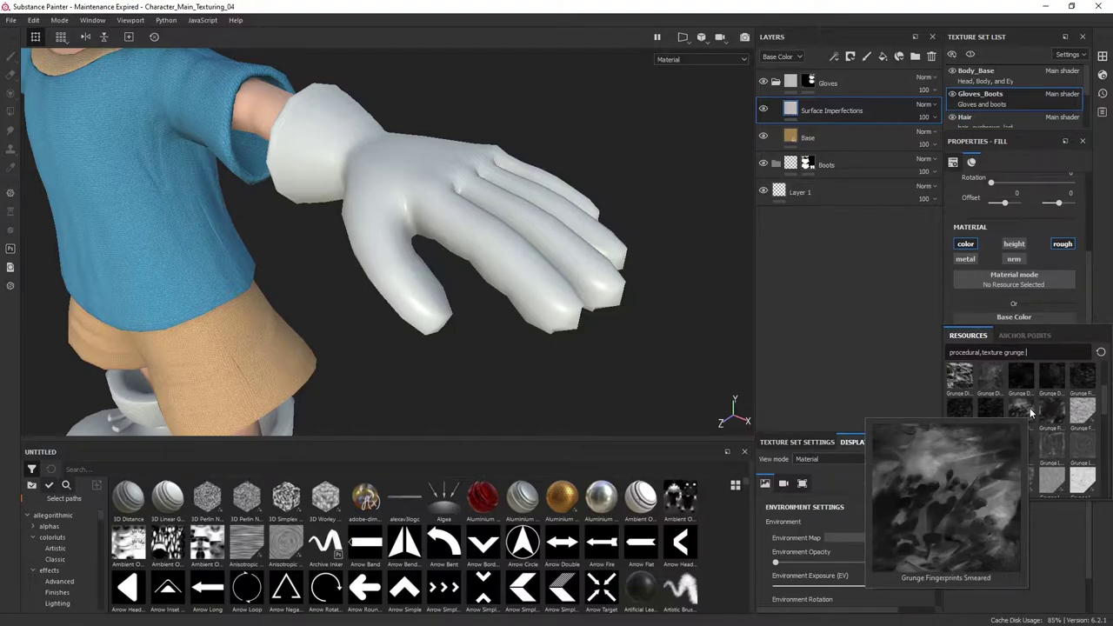
text( 00)
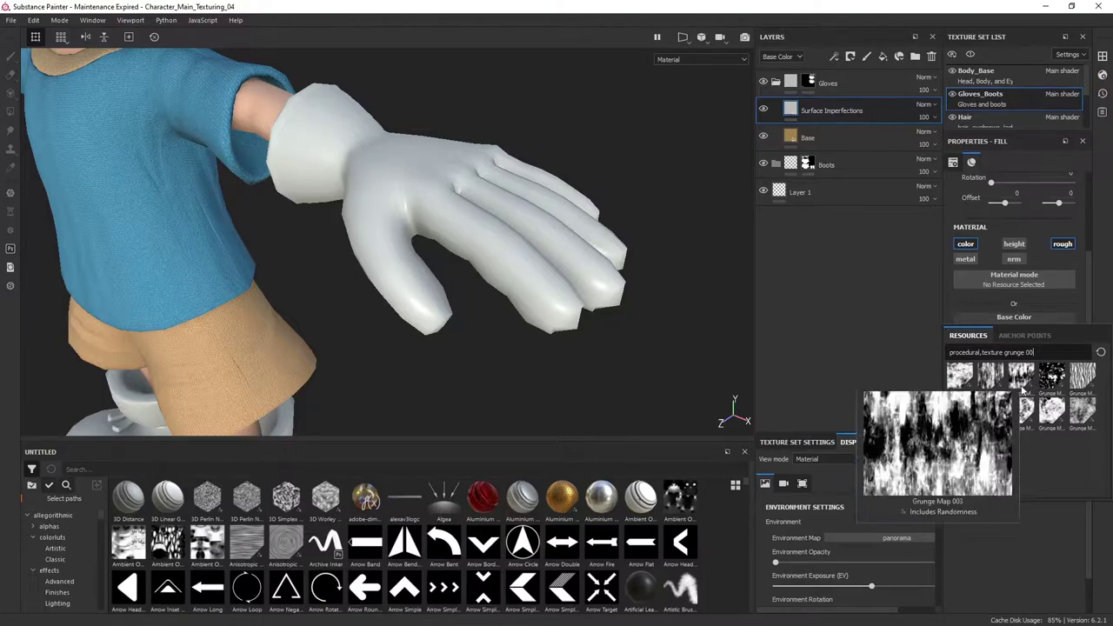
mouse_move(992, 431)
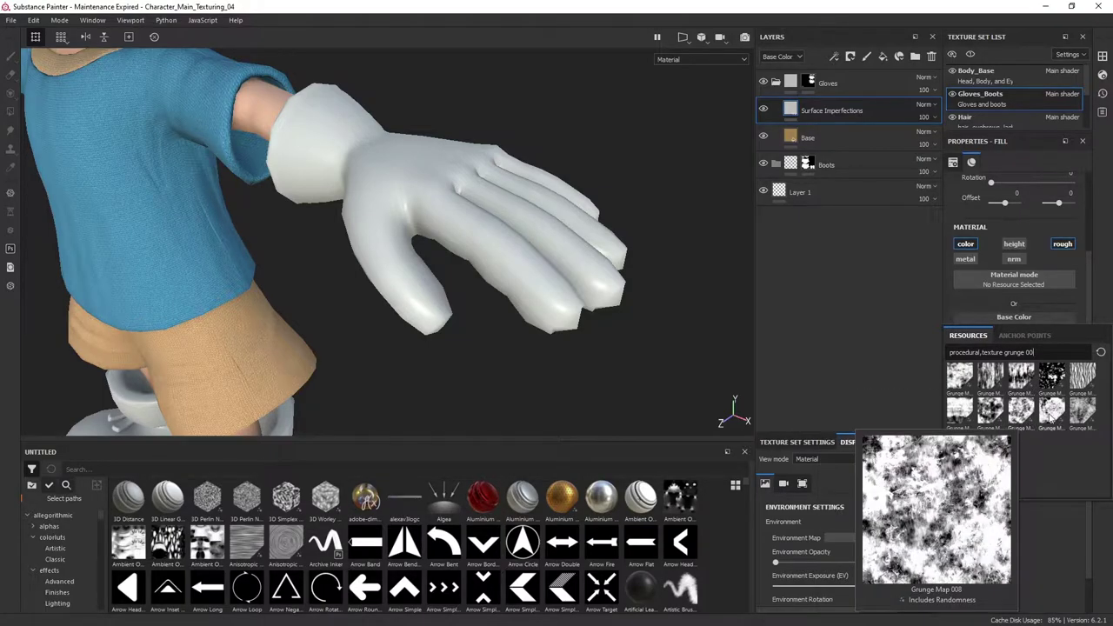
mouse_move(1075, 415)
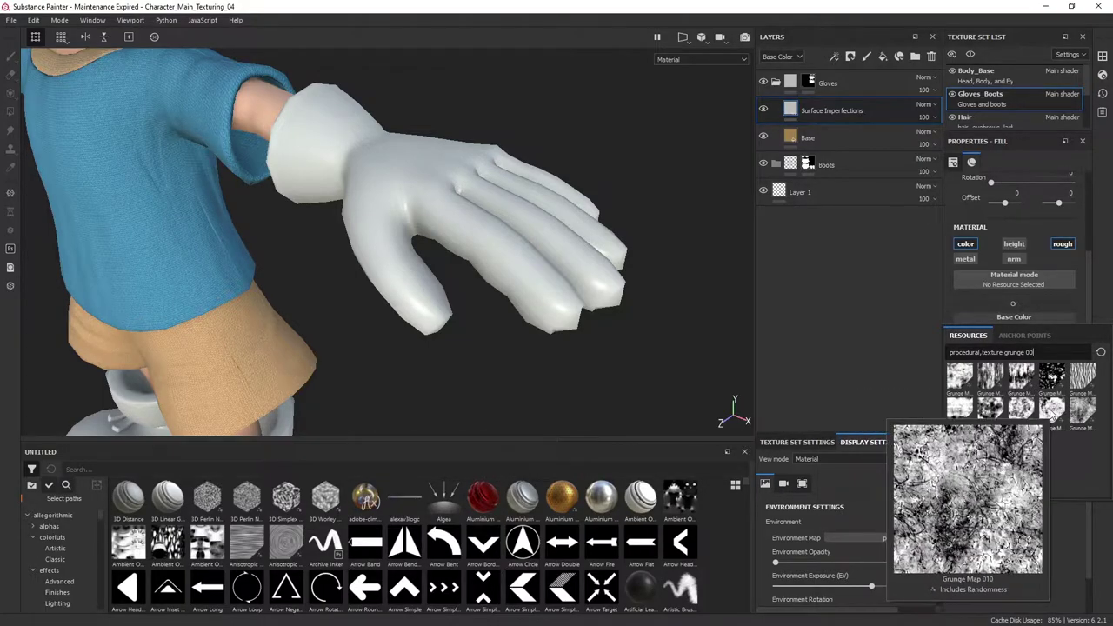
click(1051, 409)
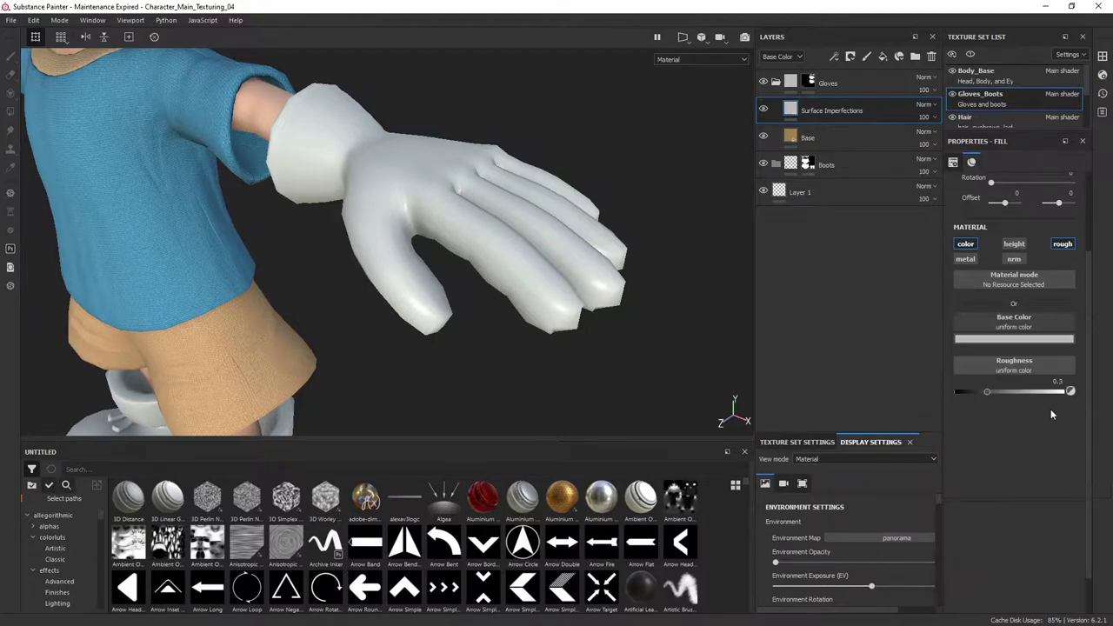
alt+drag(558, 294, 574, 282)
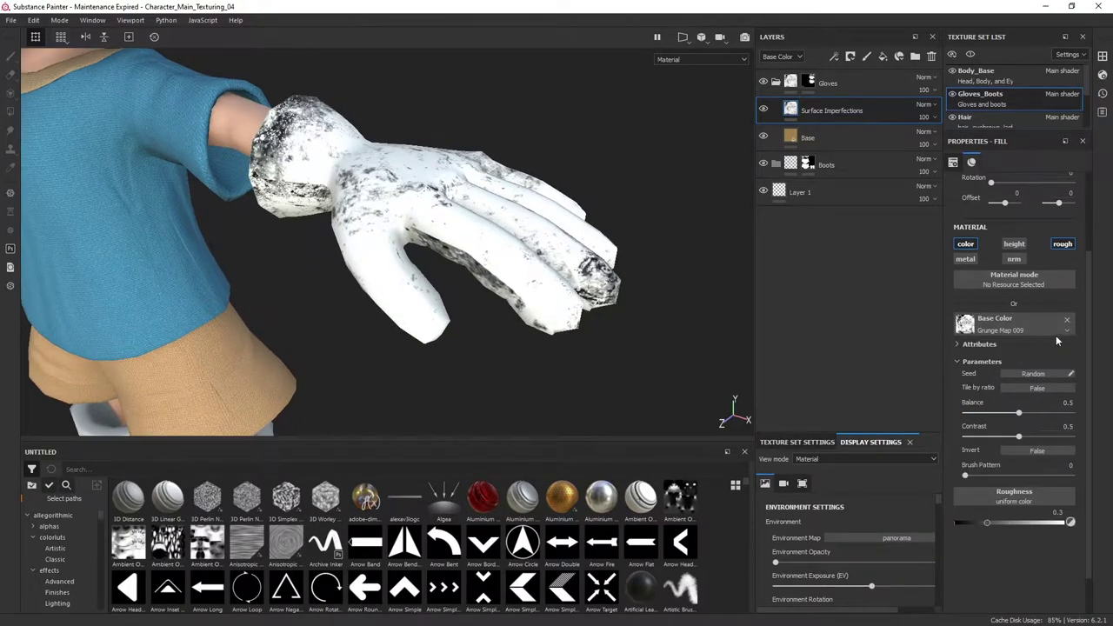
Assign Grunge Map 009 to the roughness of the Surface Imperfections layer
scroll(1047, 333, down, 1)
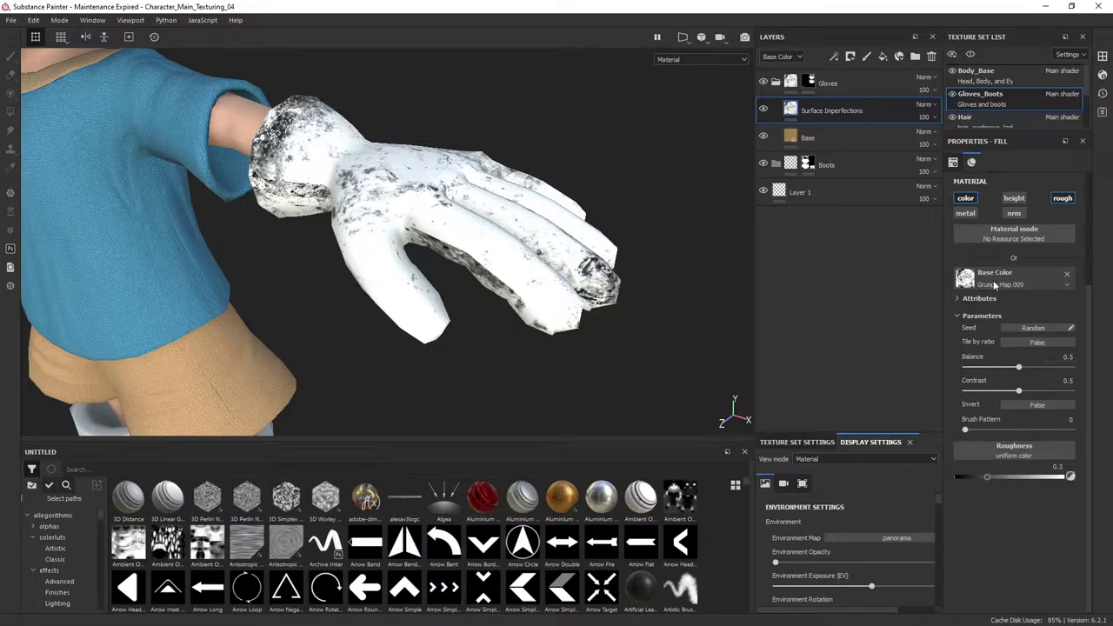
click(1023, 454)
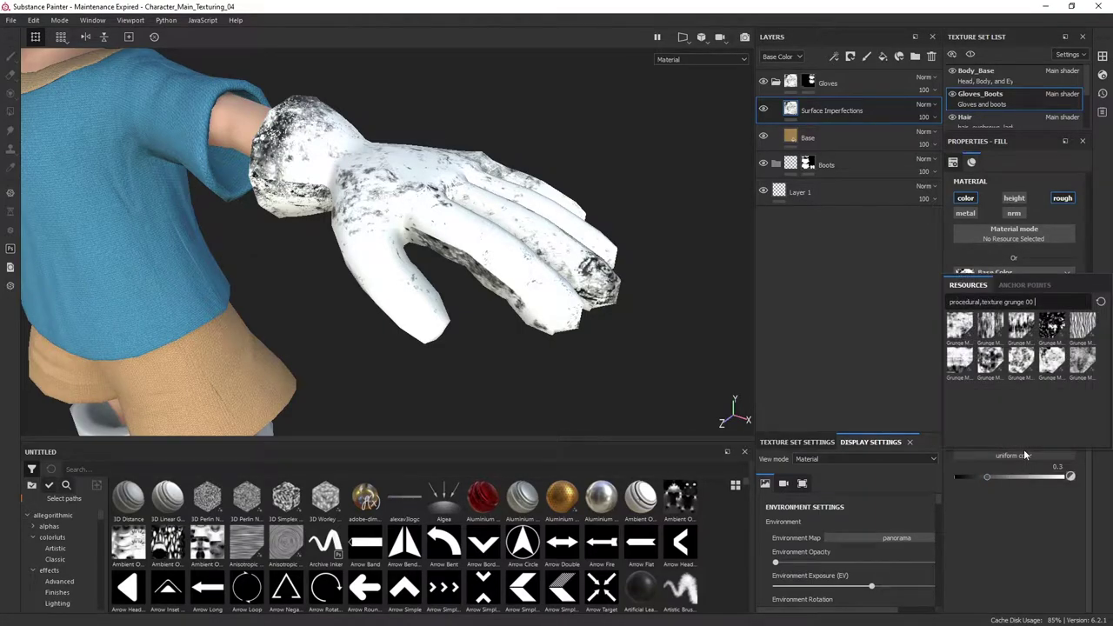
click(1061, 366)
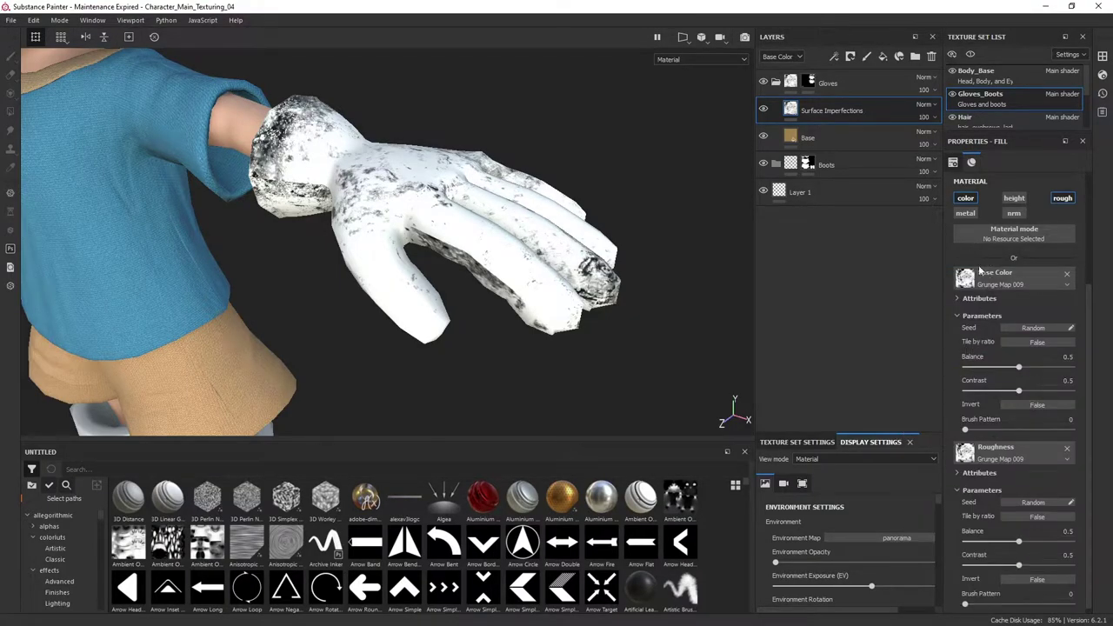
Set the UV scale of the Surface Imperfections fill to 5 and check the grunge around the glove
alt+drag(460, 255, 513, 247)
scroll(1043, 334, up, 3)
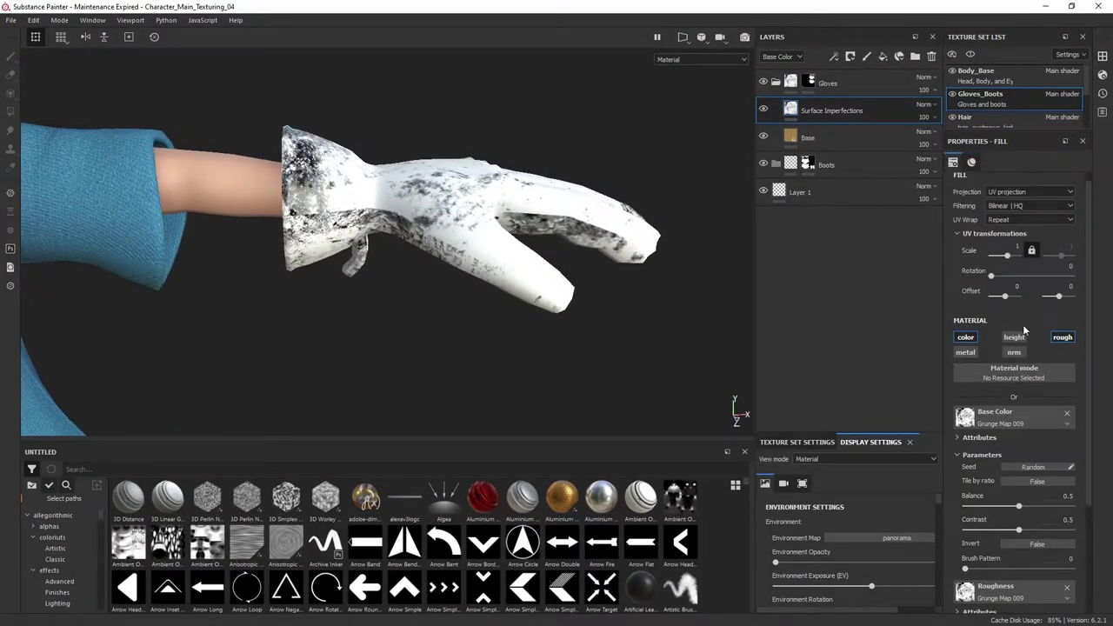
click(1017, 257)
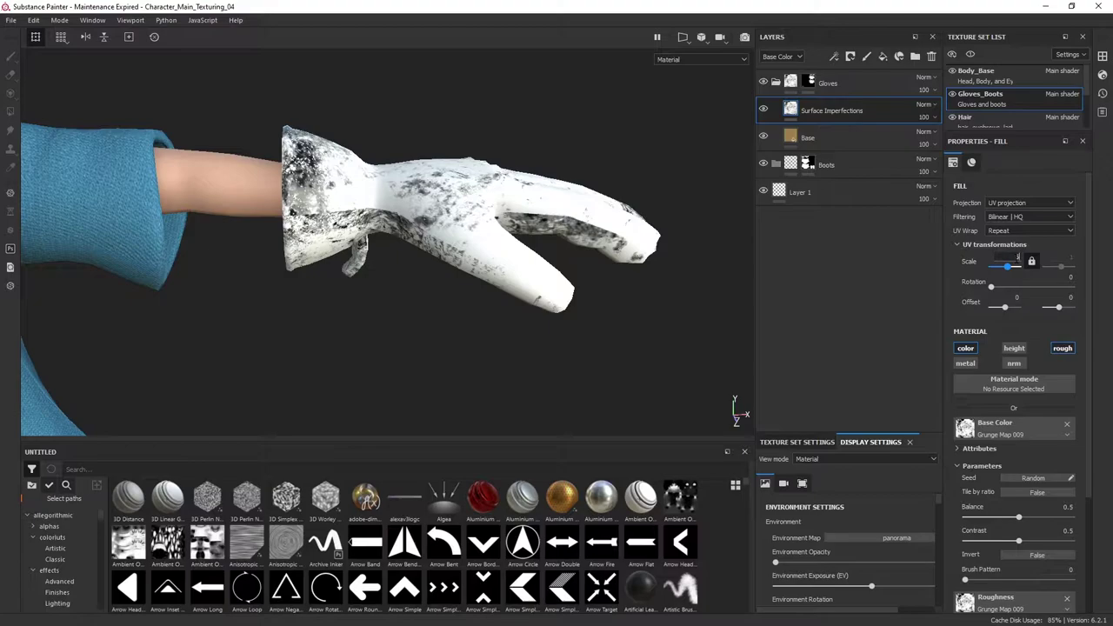
key(Return)
alt+drag(404, 276, 440, 279)
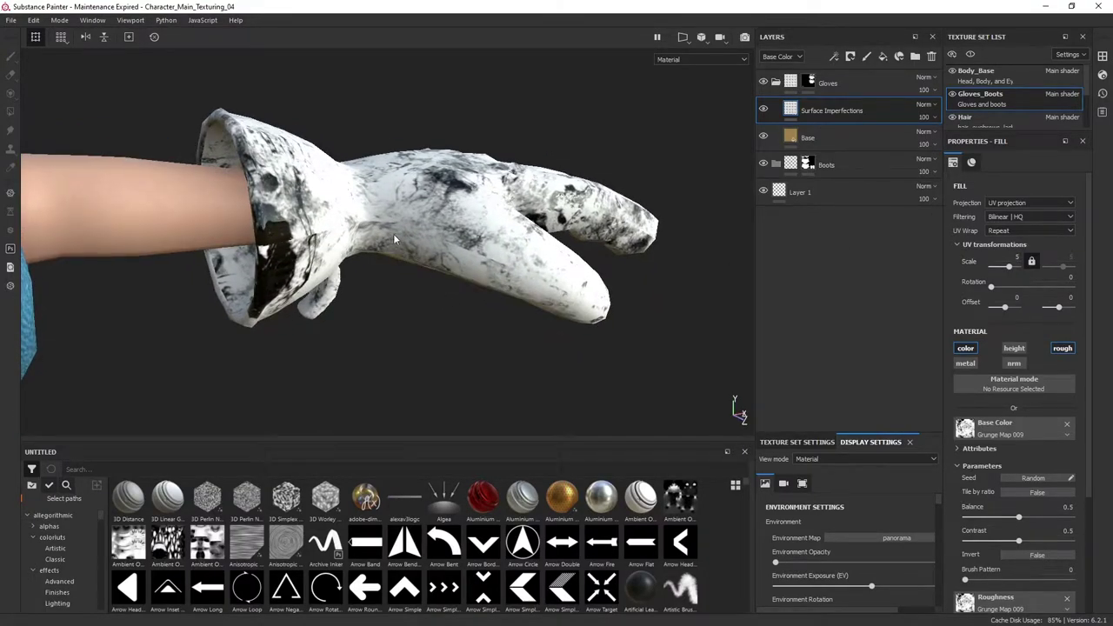
alt+drag(537, 284, 626, 300)
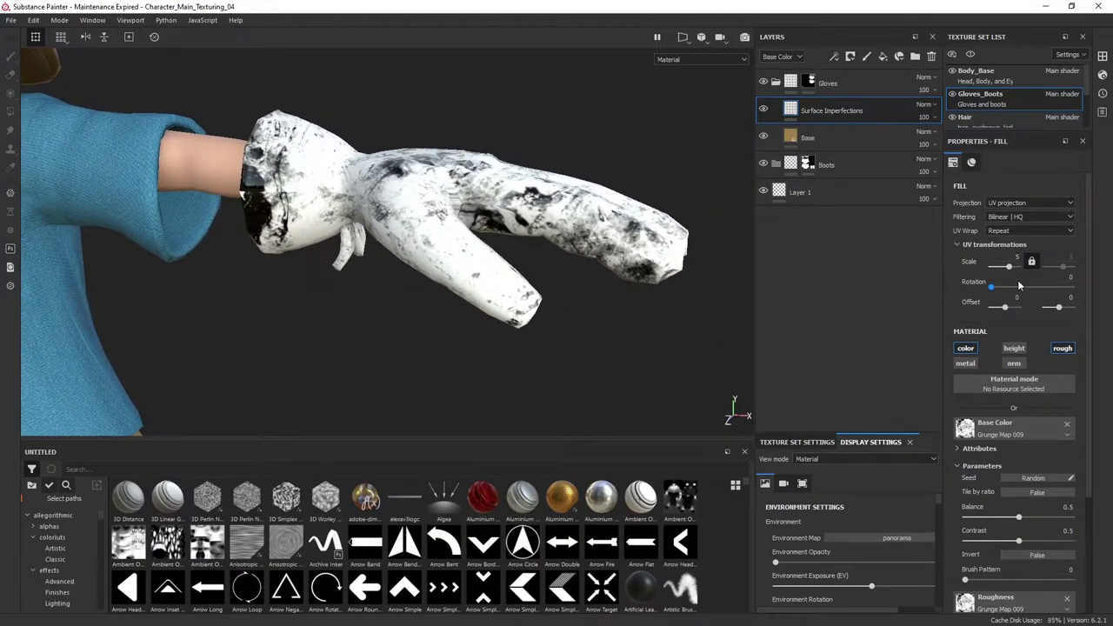
Switch the Surface Imperfections fill to tri-planar projection and check the glove for seams
click(1004, 203)
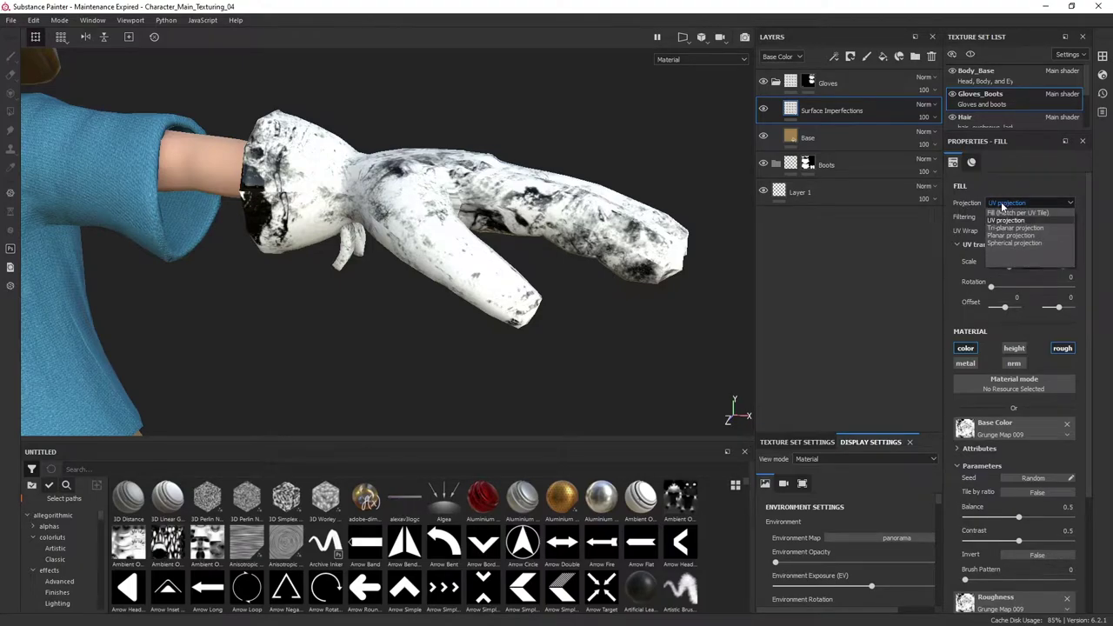
click(1005, 228)
alt+drag(687, 278, 575, 277)
alt+drag(467, 275, 420, 220)
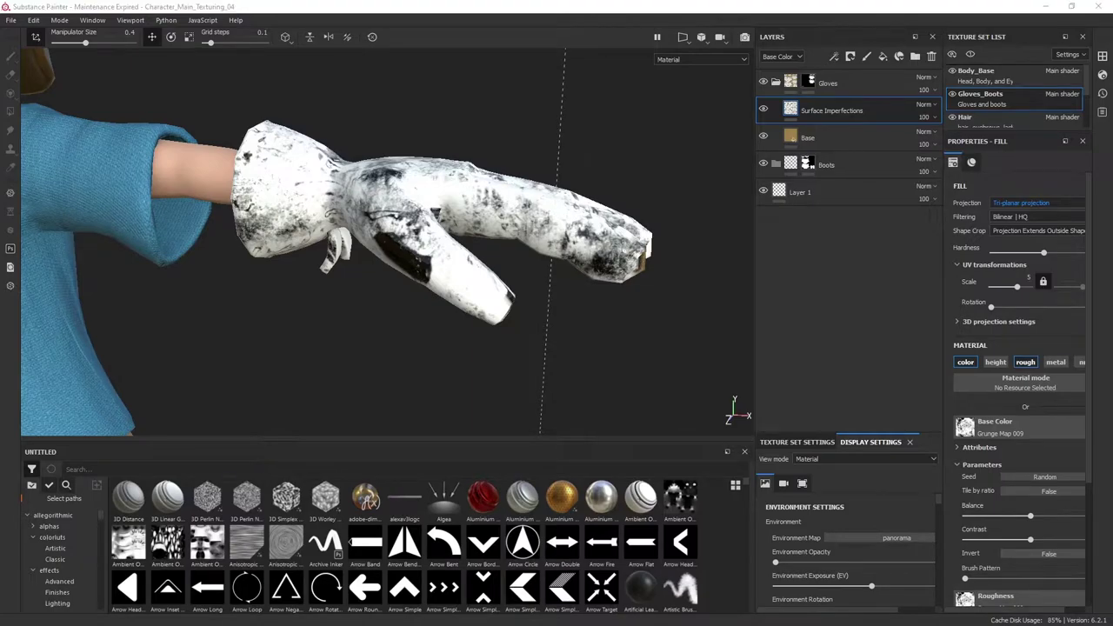
alt+drag(524, 285, 506, 210)
alt+middle_drag(538, 190, 499, 209)
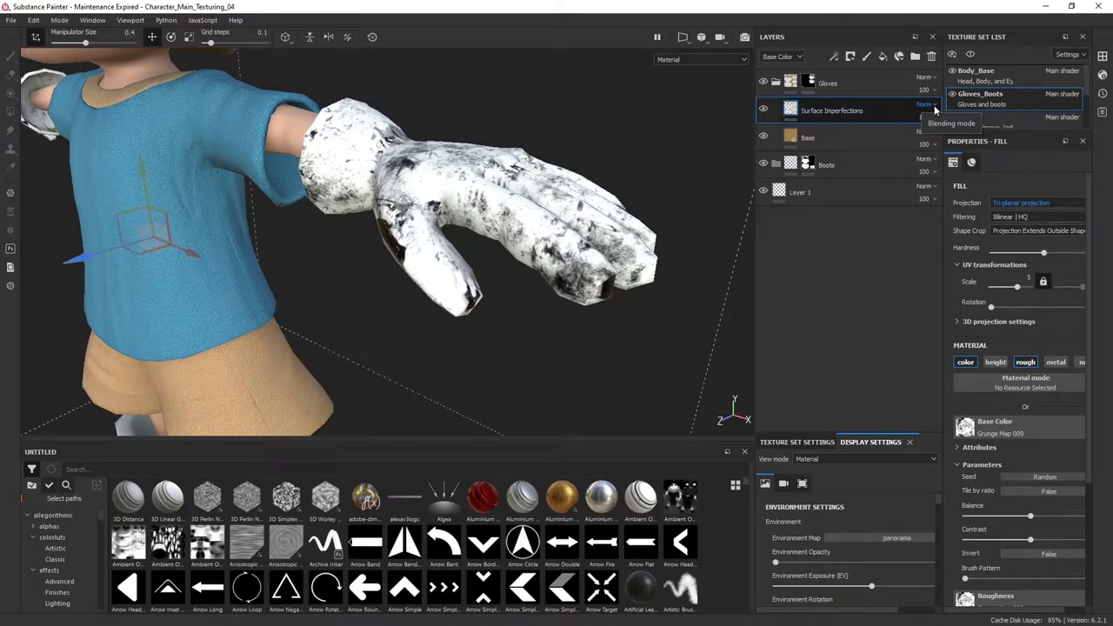
Set the Surface Imperfections layer's base color blending mode to Overlay
click(935, 108)
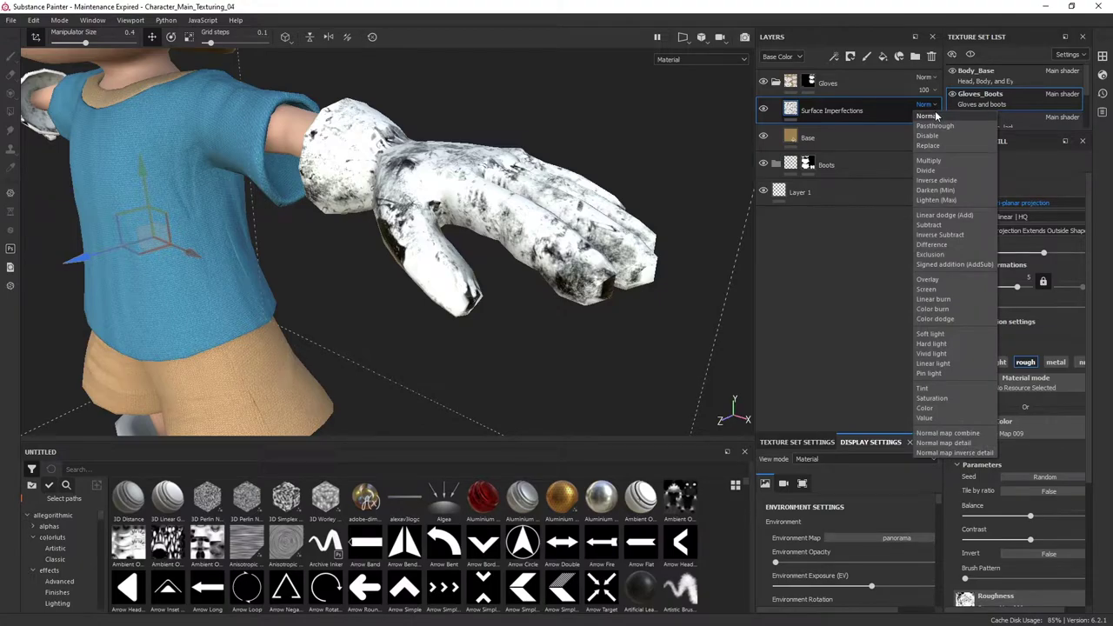
click(938, 279)
alt+drag(508, 259, 561, 293)
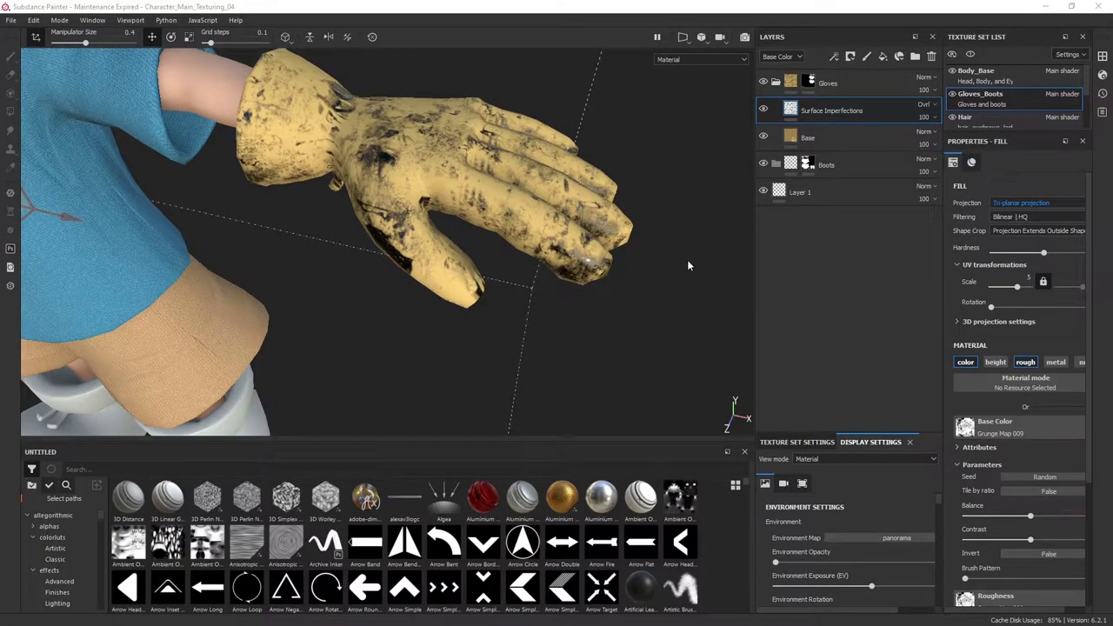
alt+drag(660, 292, 655, 294)
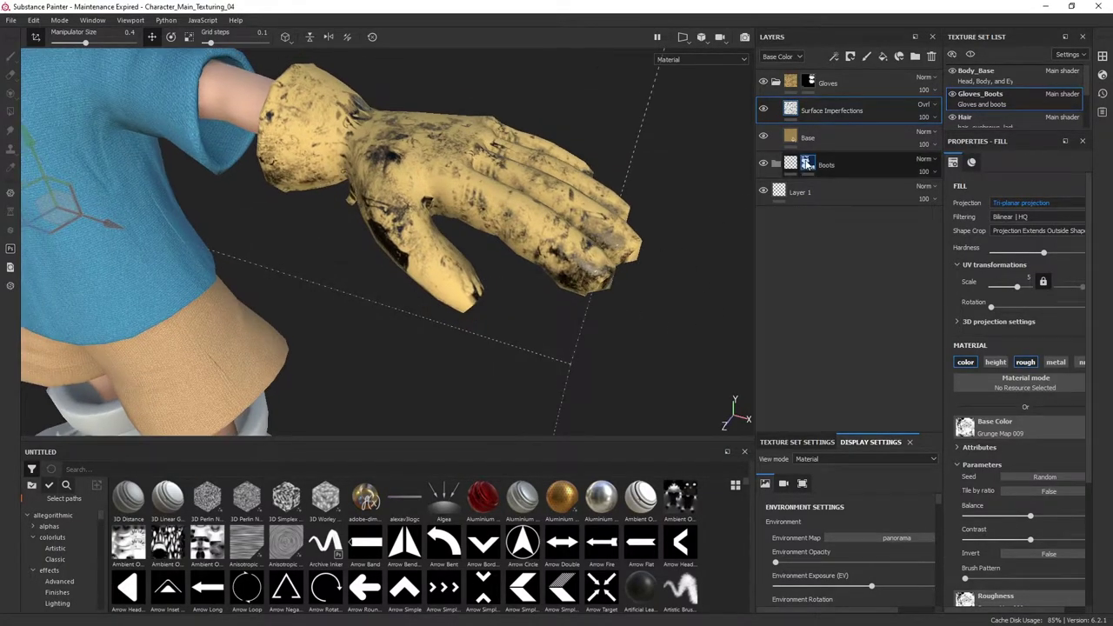
Lower the Surface Imperfections layer's base color opacity to 41 and inspect the glove's shine from several sides
click(934, 118)
drag(965, 139, 936, 139)
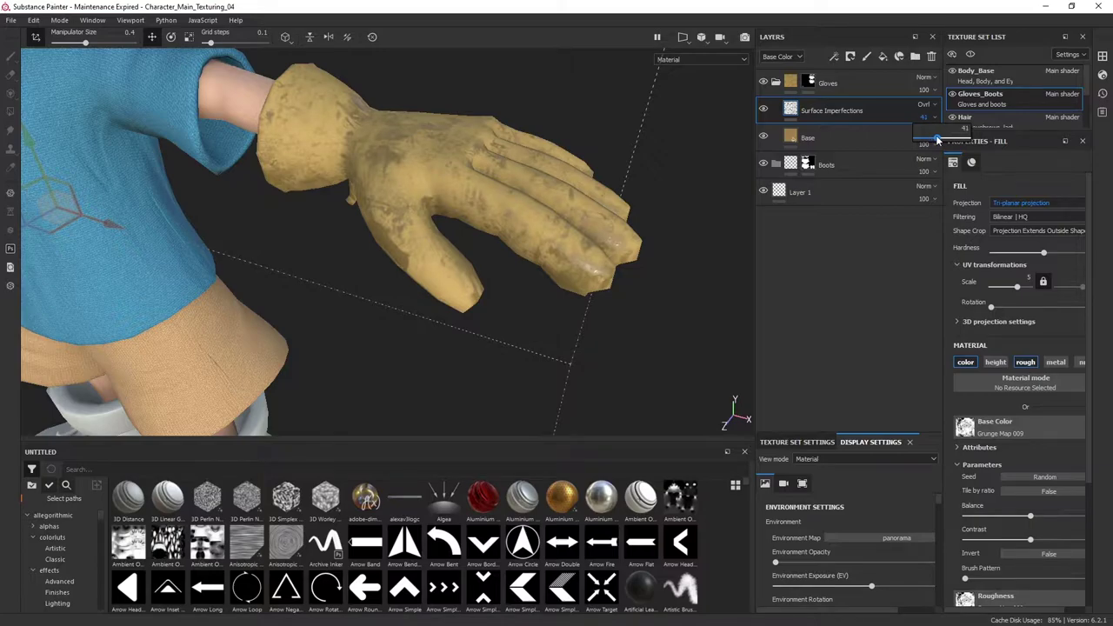
alt+drag(517, 250, 636, 222)
alt+middle_drag(598, 208, 667, 186)
alt+right_drag(666, 186, 494, 295)
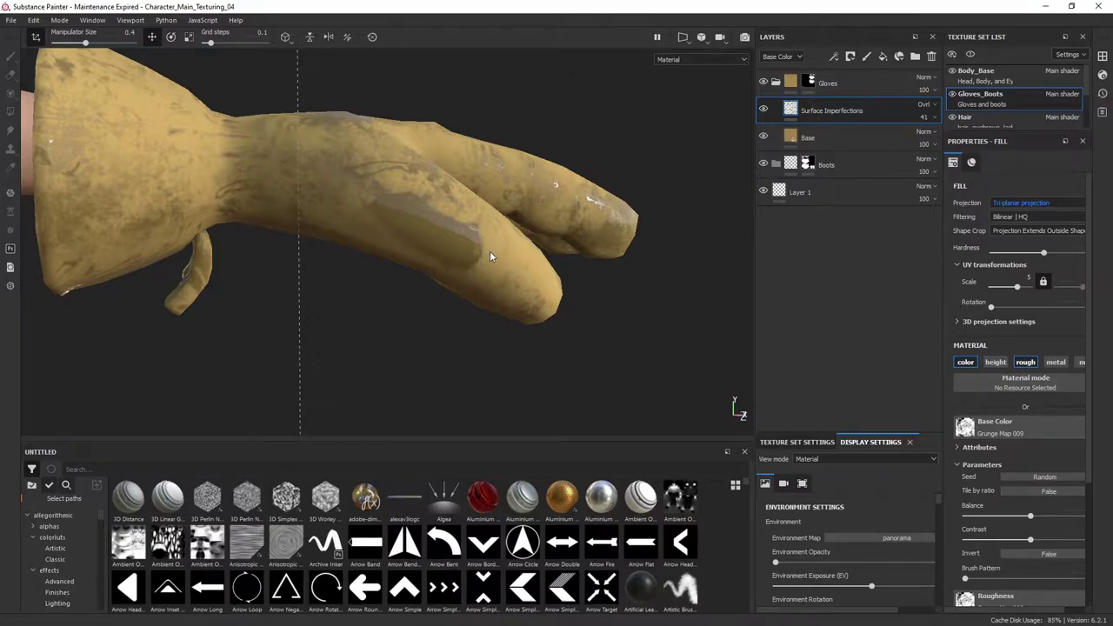
alt+drag(487, 252, 678, 252)
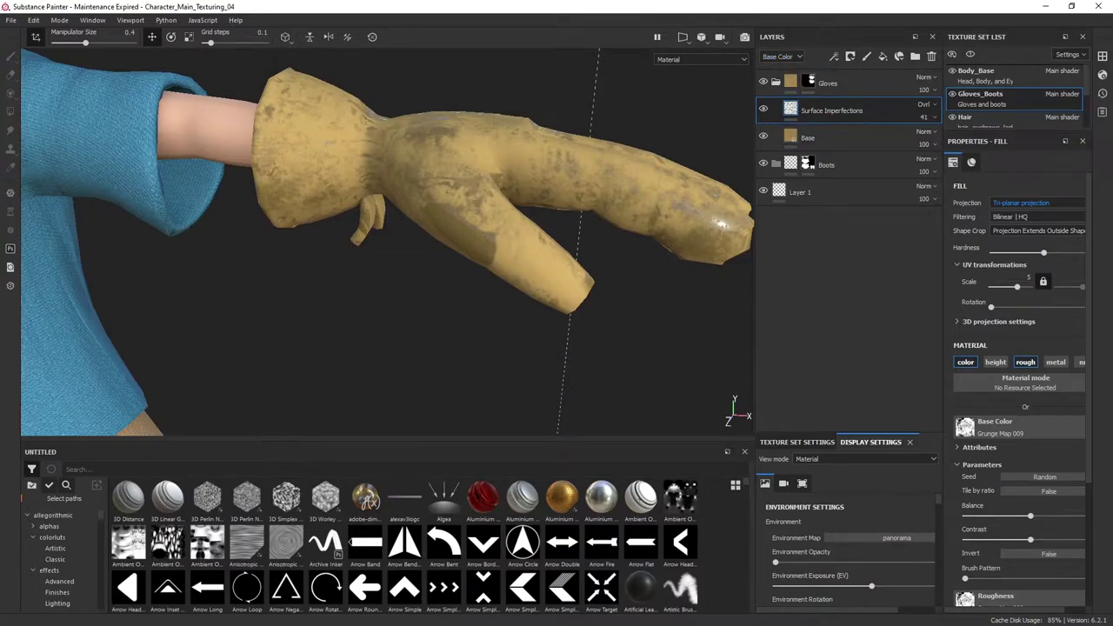
Display the layer stack's Roughness channel and set Surface Imperfections to Overlay blending there
click(787, 57)
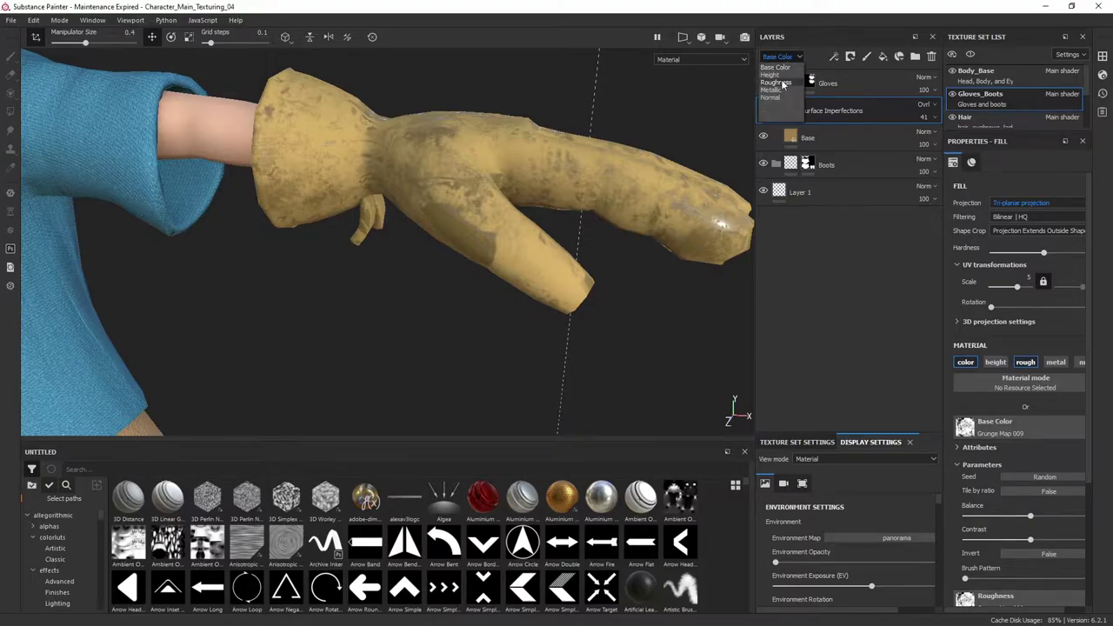
click(783, 84)
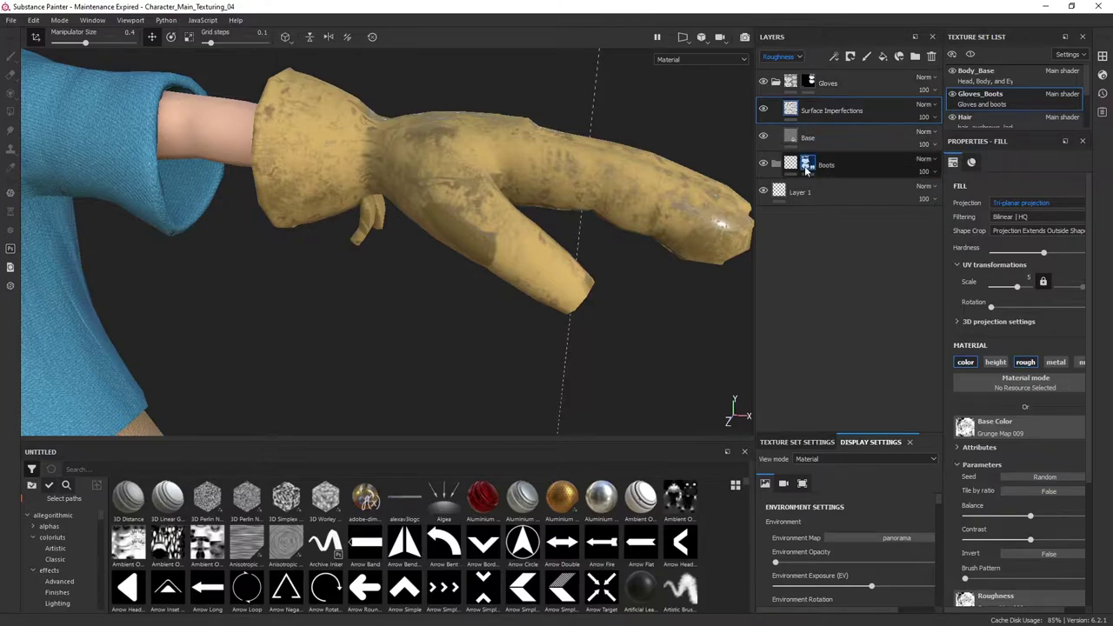
click(928, 106)
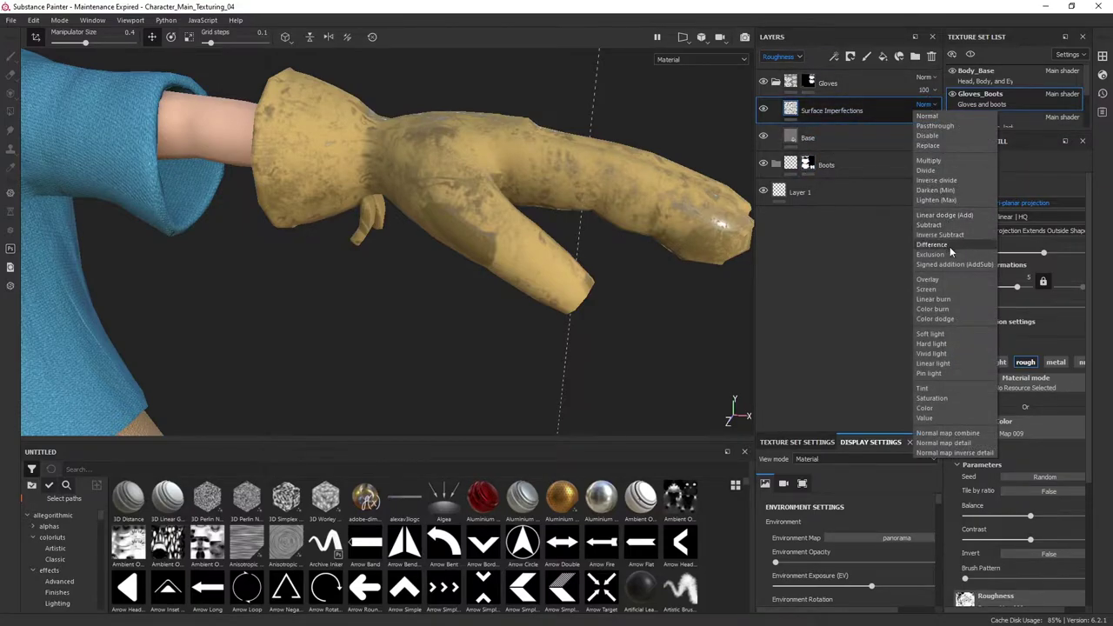
click(947, 279)
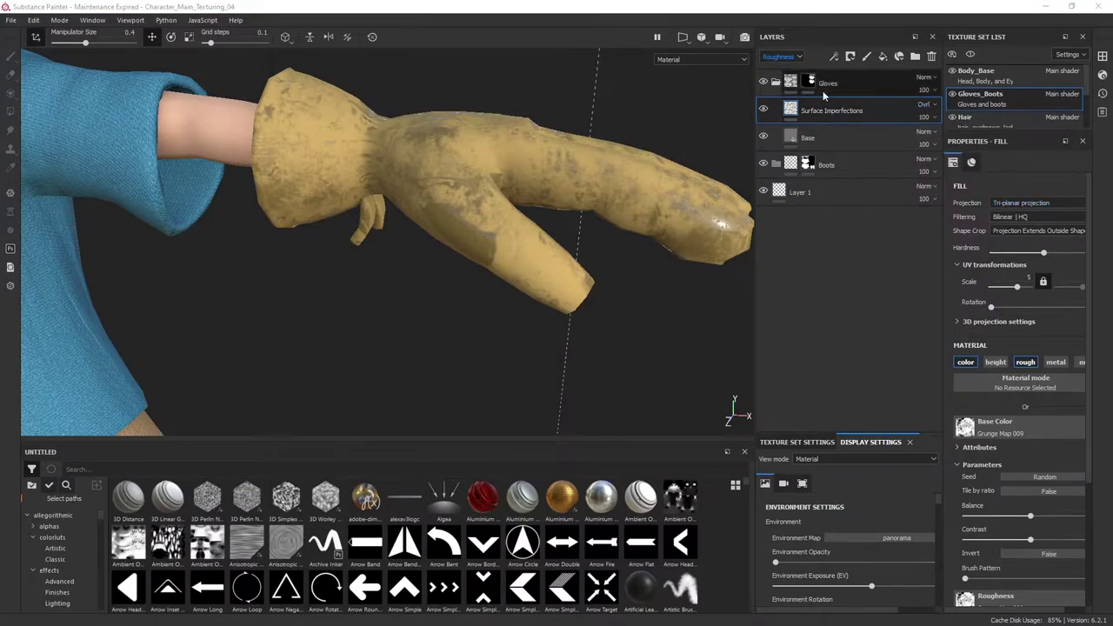
alt+drag(596, 183, 573, 207)
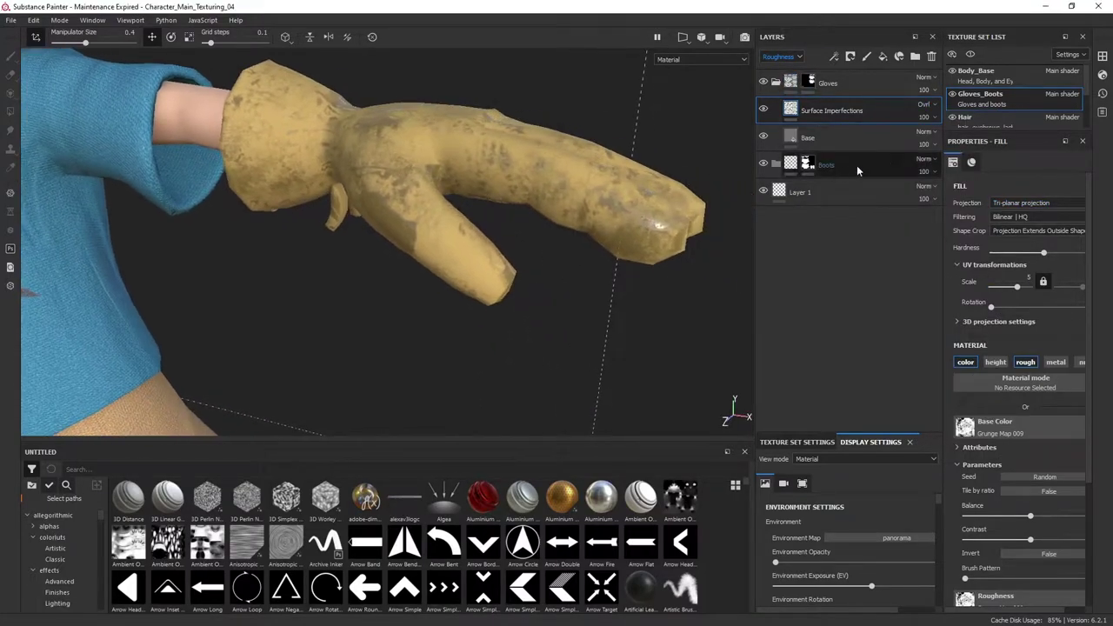
Reduce the Surface Imperfections layer's roughness opacity to 25, checking the reflections on the glove
drag(952, 141, 927, 137)
alt+drag(422, 217, 571, 182)
alt+drag(301, 212, 591, 228)
click(932, 122)
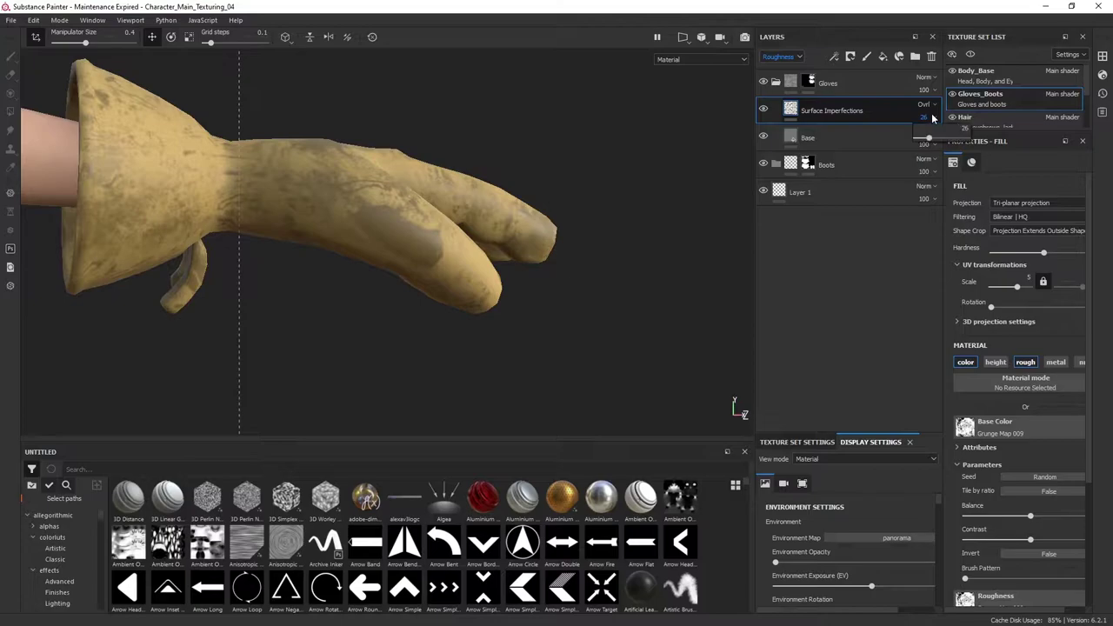
mouse_move(927, 139)
mouse_down()
mouse_move(943, 143)
mouse_move(930, 150)
mouse_up()
alt+drag(556, 171, 600, 184)
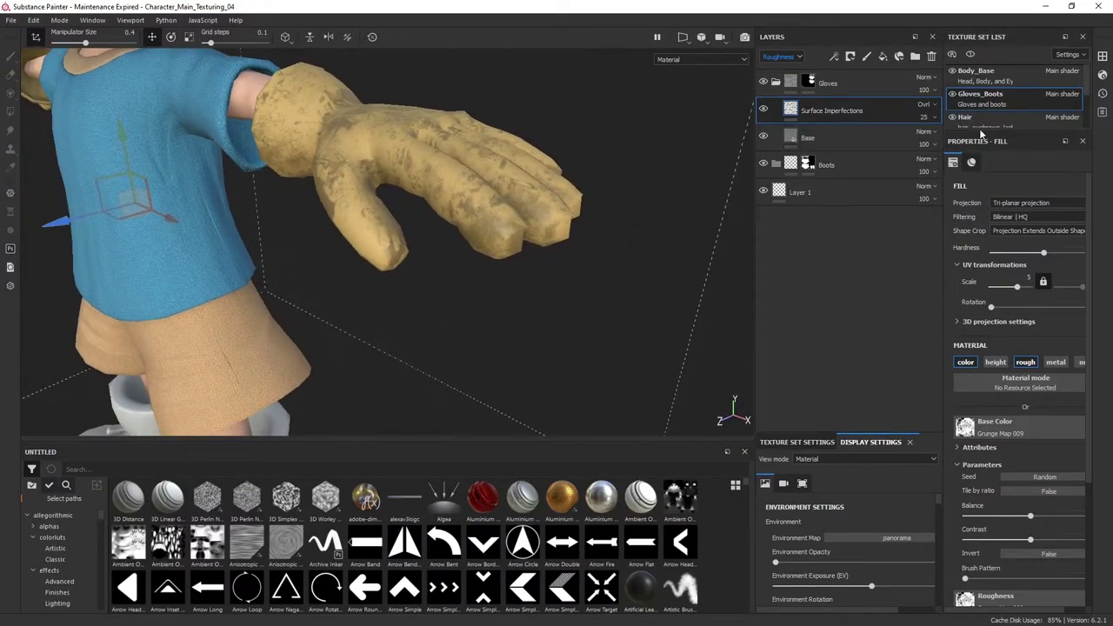
Return the layer stack to the Base Color channel and examine the sharpness of the glove's grunge
click(776, 56)
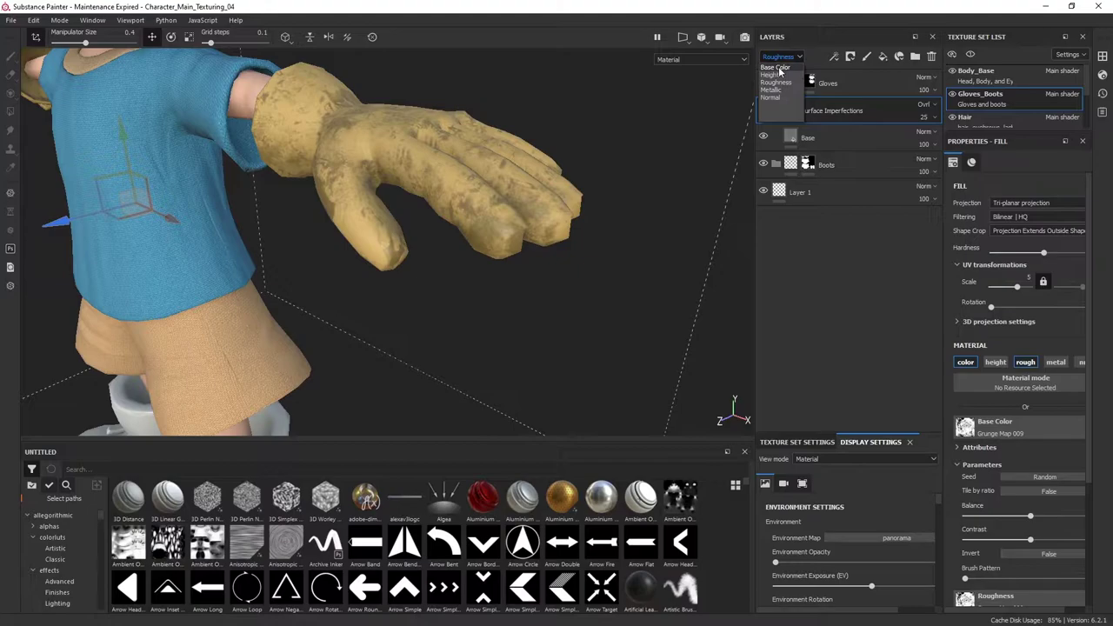
click(779, 69)
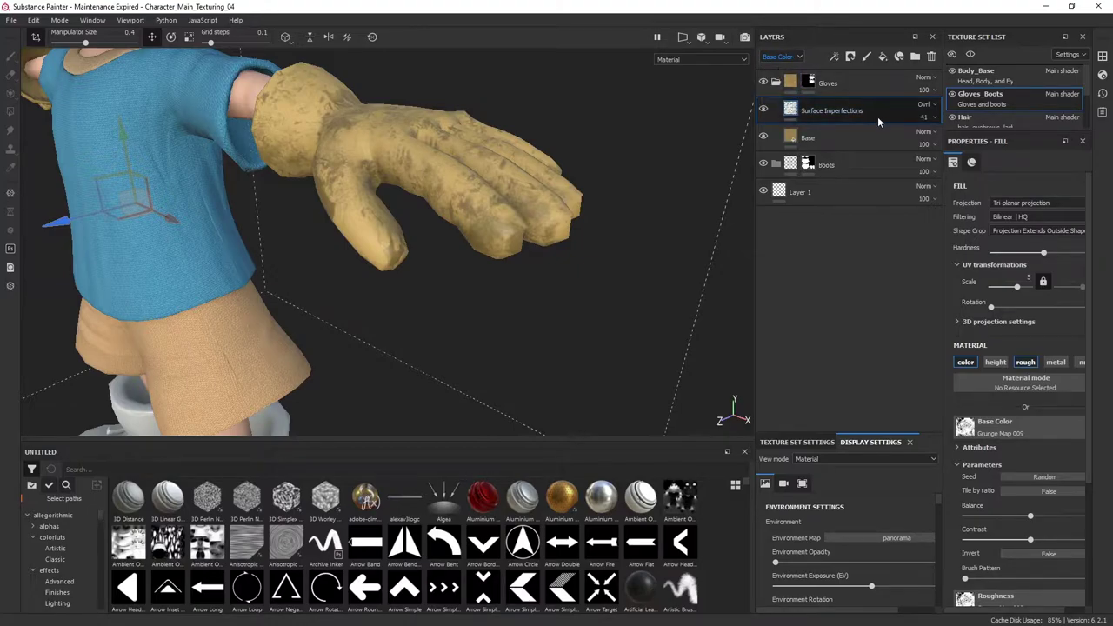
alt+drag(568, 156, 556, 196)
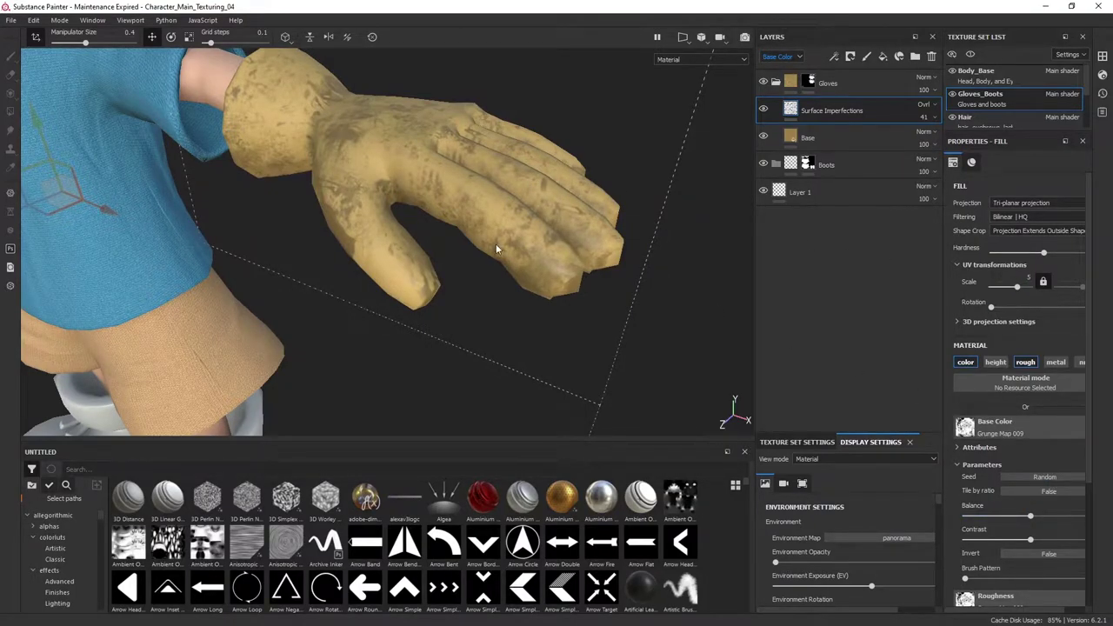
alt+drag(495, 243, 513, 235)
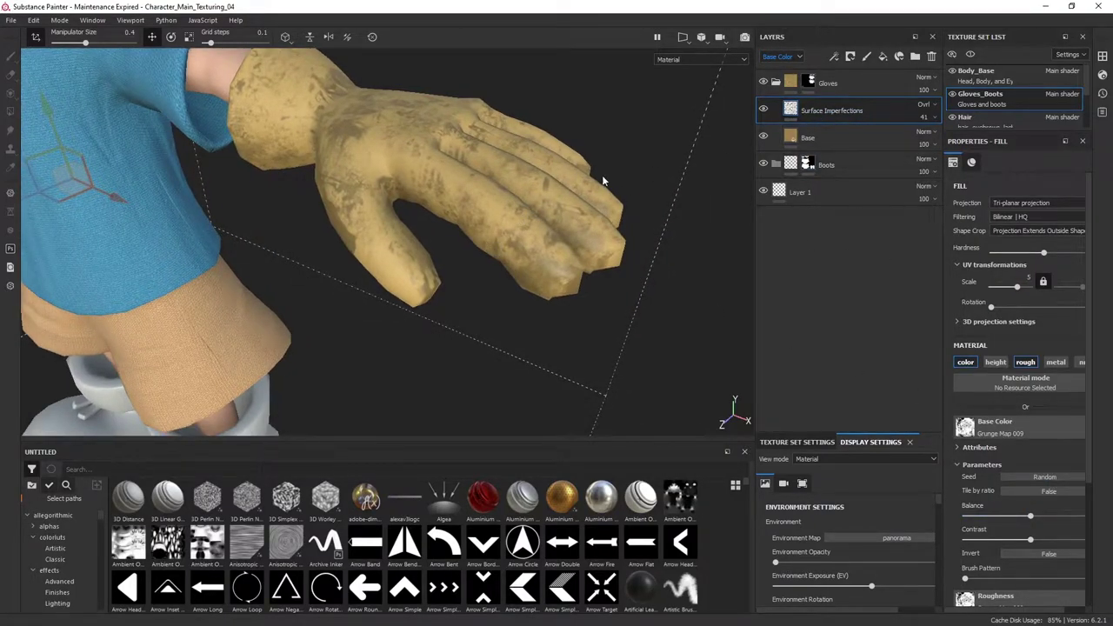
alt+drag(601, 176, 626, 181)
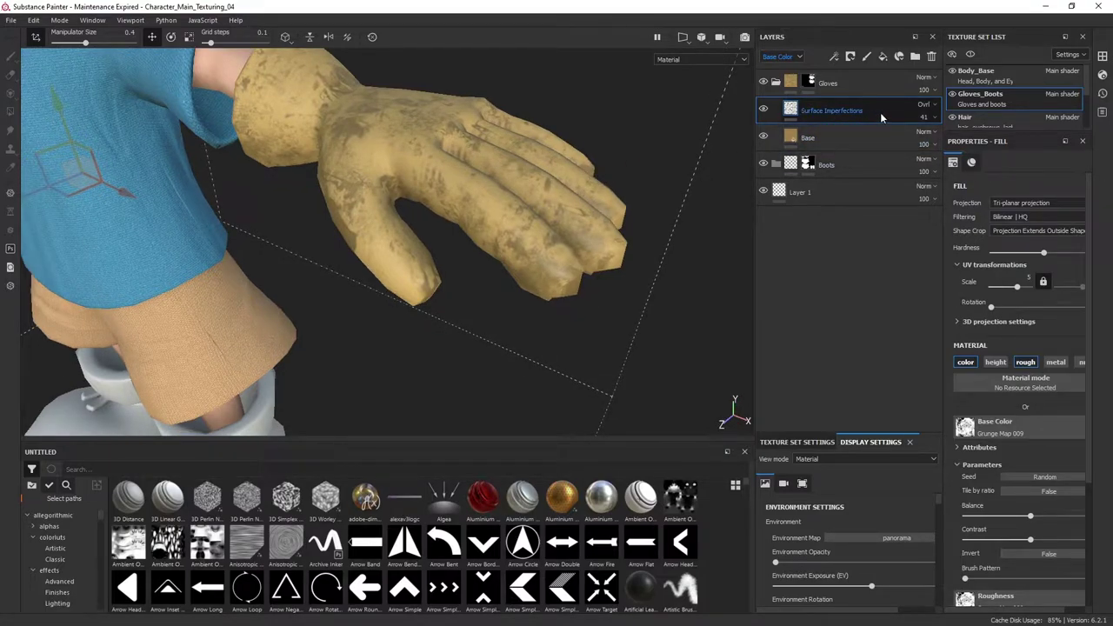
Add a Sharpen filter to the Surface Imperfections layer and inspect the grunge detail on the glove
right_click(790, 113)
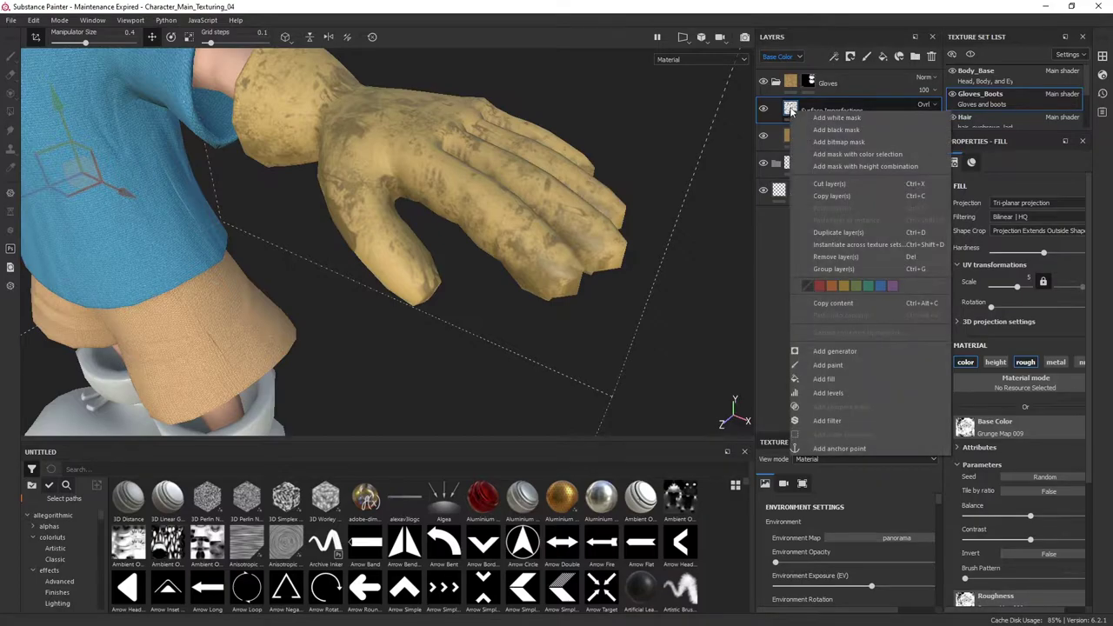
click(845, 421)
click(1038, 202)
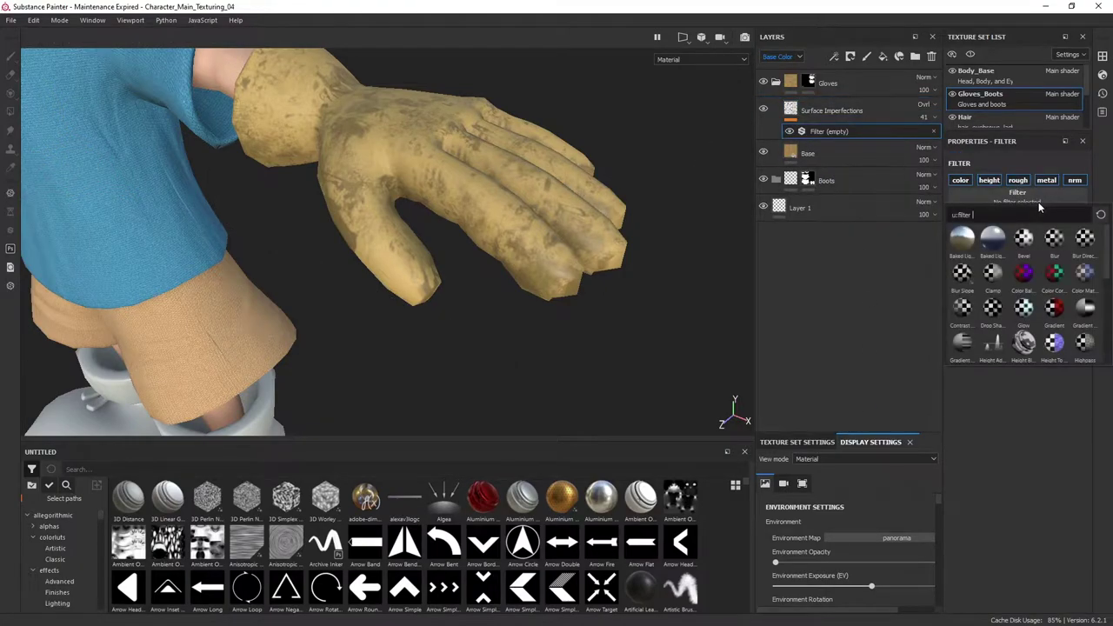
text(sha)
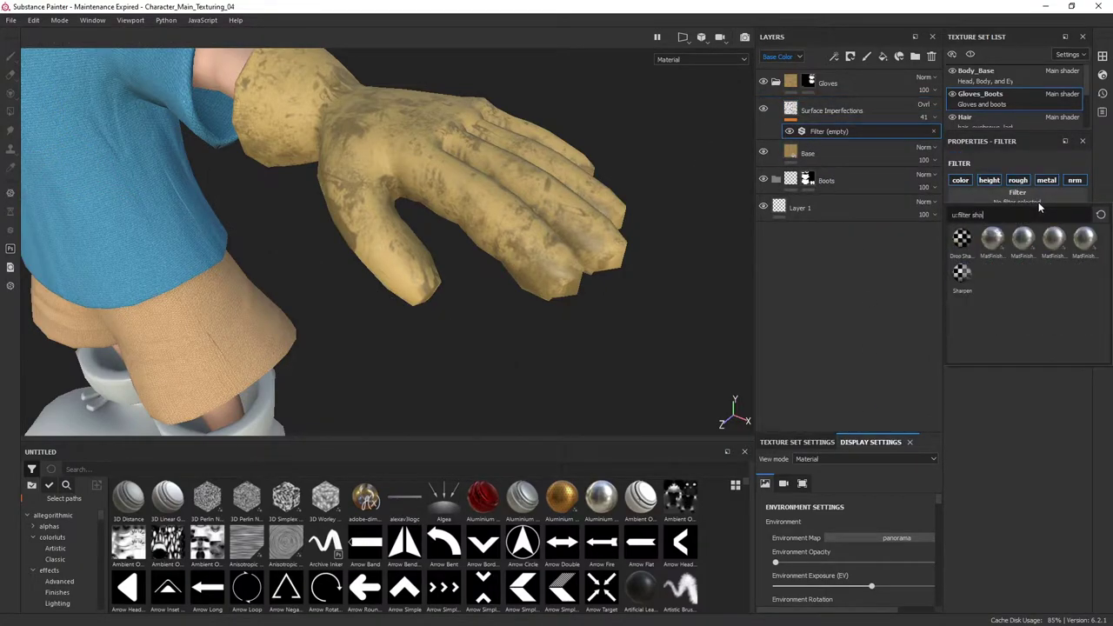
click(962, 276)
alt+drag(537, 256, 513, 225)
alt+drag(289, 168, 549, 193)
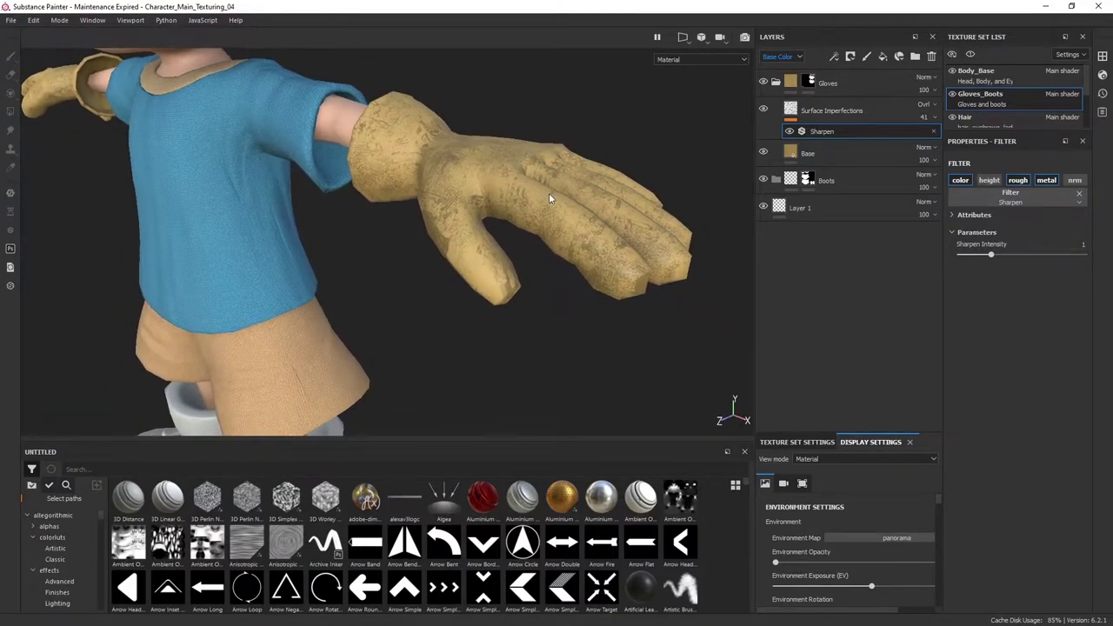
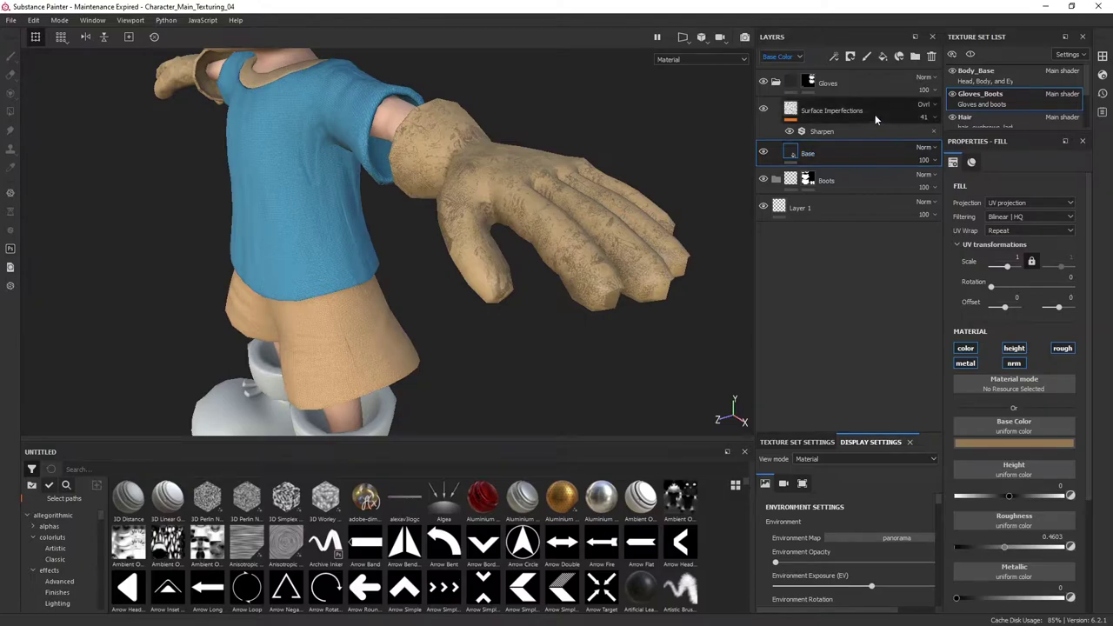
Lower the Surface Imperfections layer's Base Color opacity to 34 and check the grunge on the glove
click(881, 110)
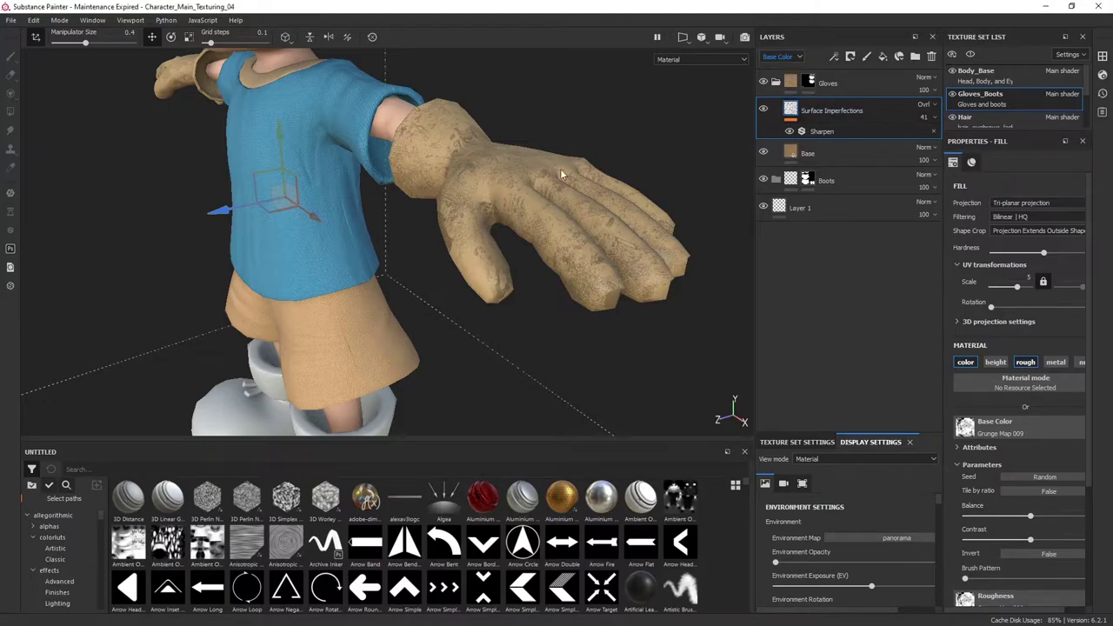
alt+drag(608, 157, 513, 218)
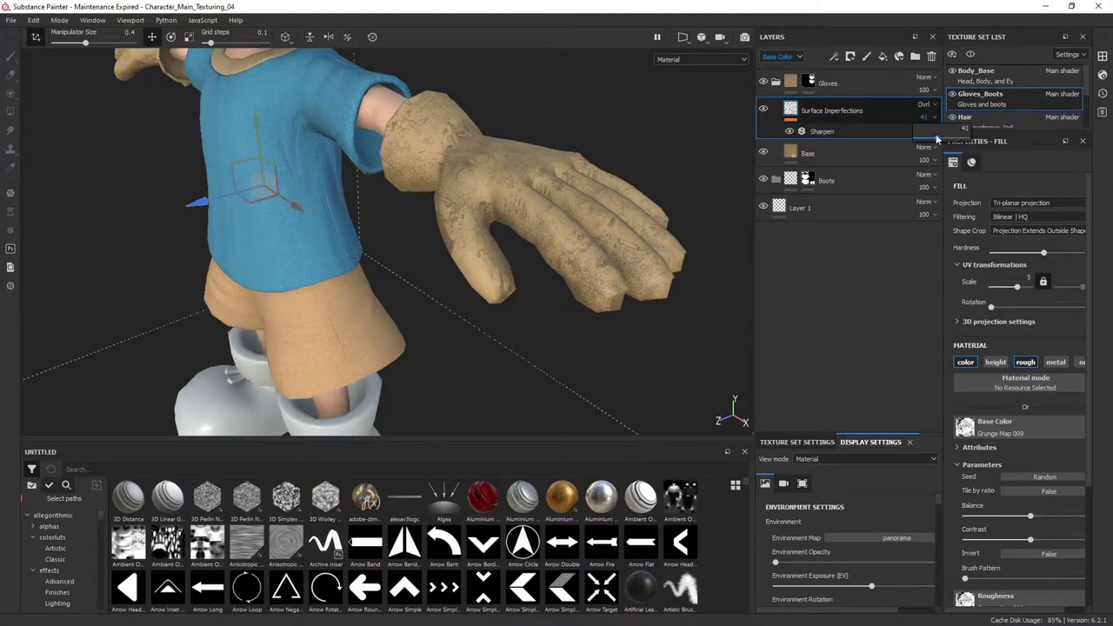
drag(932, 135, 932, 133)
alt+drag(435, 174, 557, 174)
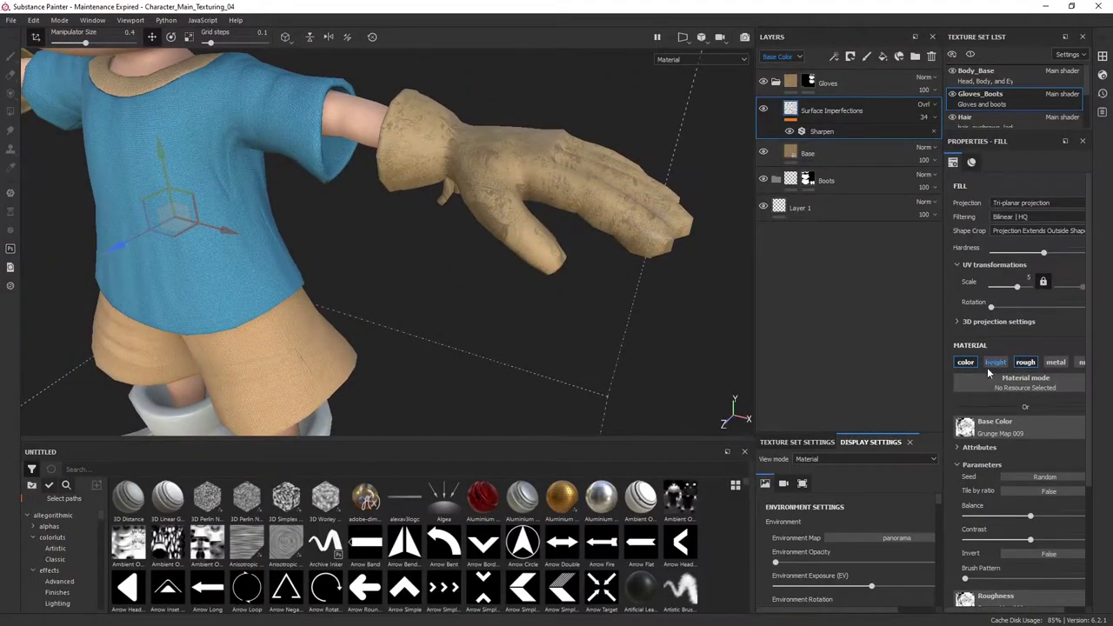
Replace the Surface Imperfections layer's Base Color texture with Grunge Map 008 and inspect it on the glove
scroll(1015, 418, down, 2)
click(1027, 357)
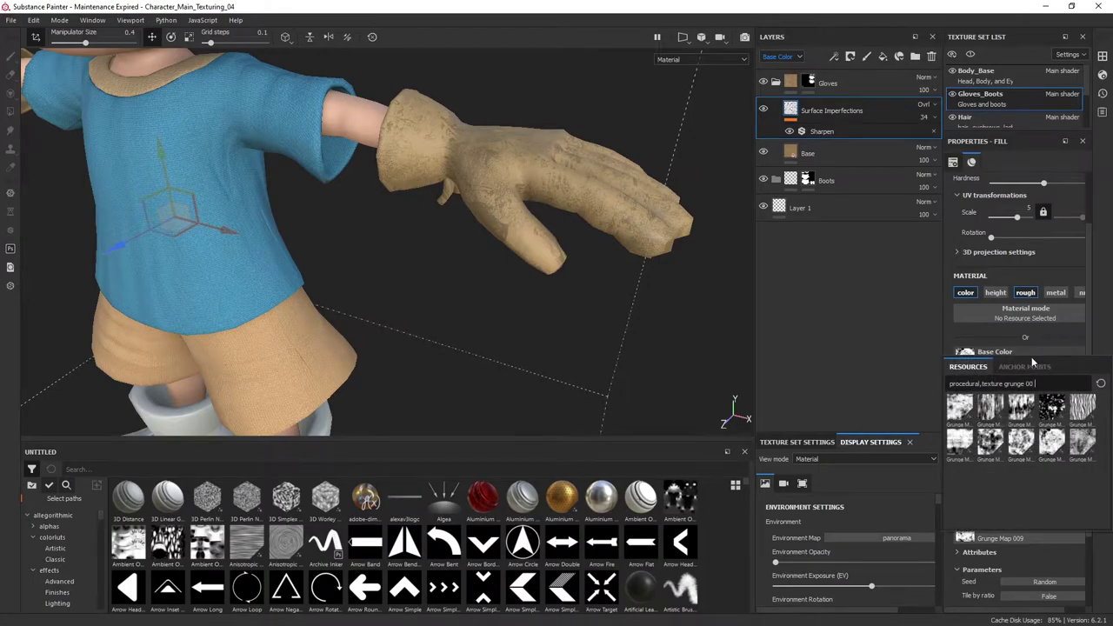
click(1050, 447)
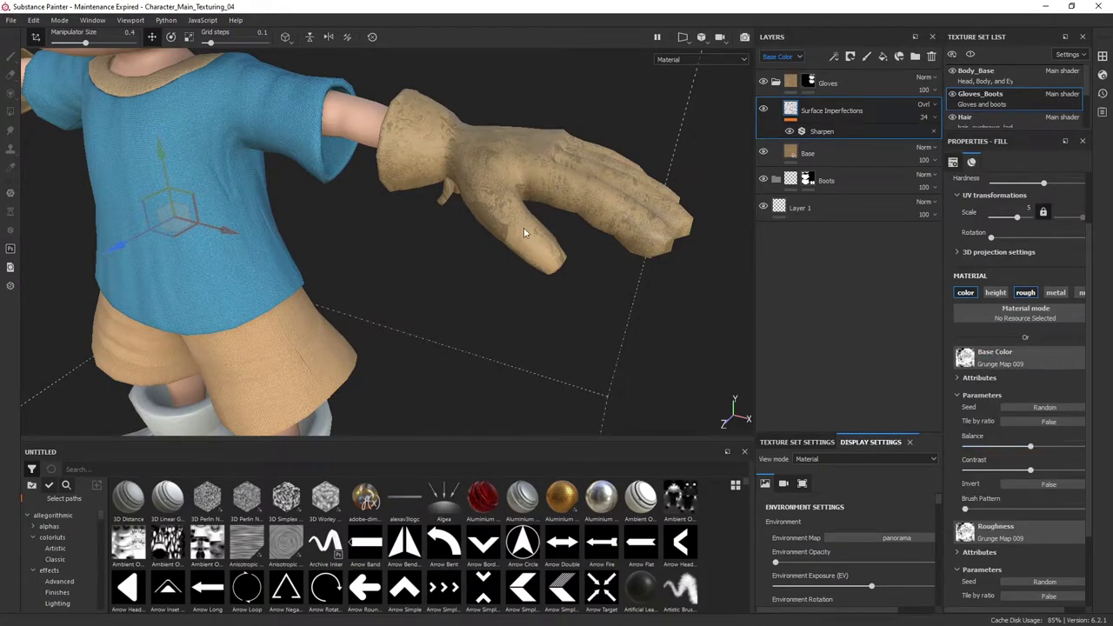
alt+drag(645, 280, 628, 278)
click(1035, 357)
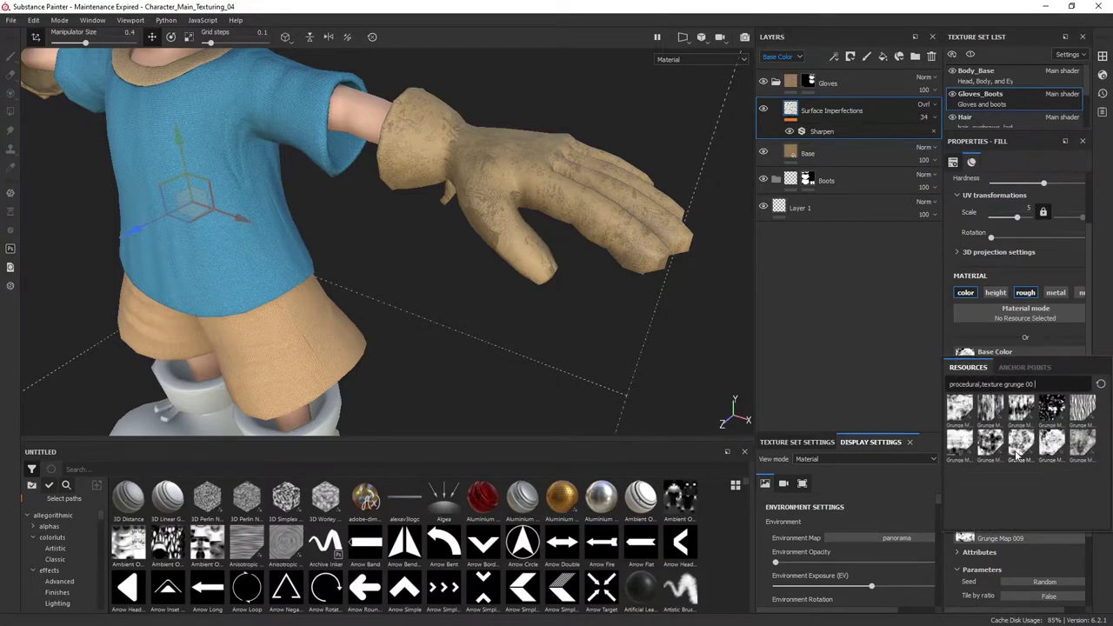
click(1017, 455)
alt+drag(544, 240, 440, 242)
Assign Grunge Map 008 to the Surface Imperfections layer's Roughness and inspect the glove from several angles
scroll(1037, 545, down, 2)
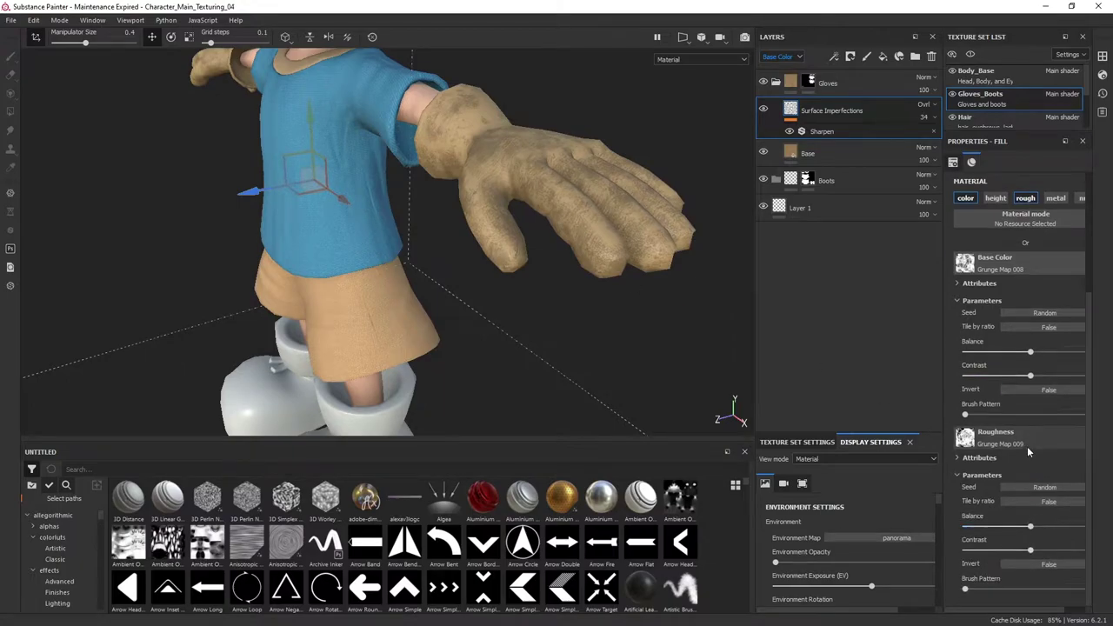
click(1027, 435)
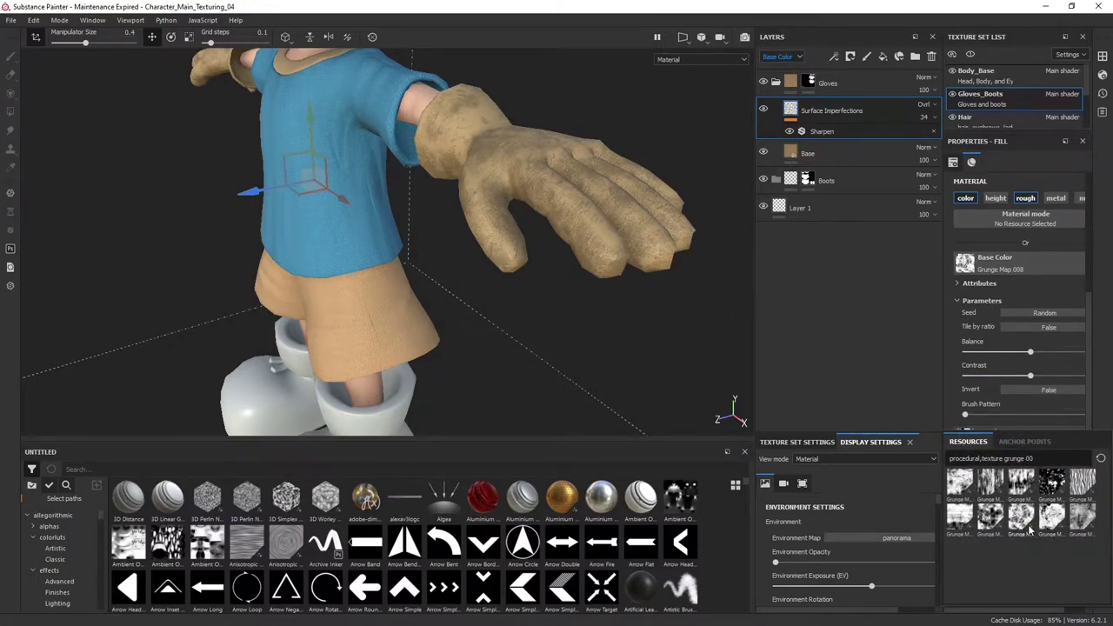
mouse_move(1029, 529)
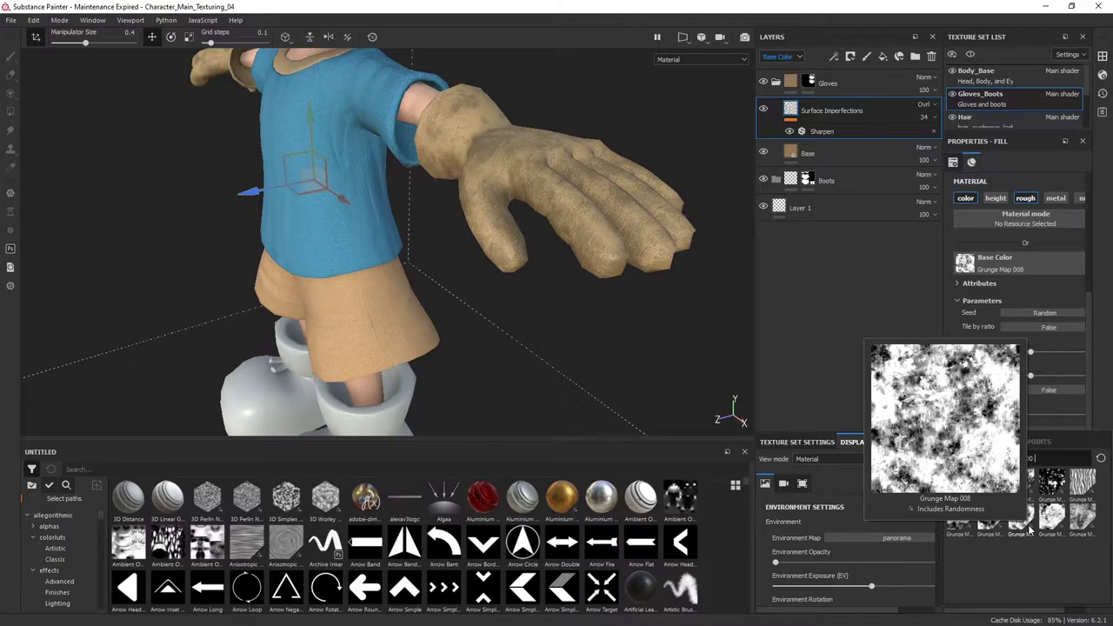
click(1030, 530)
alt+drag(464, 223, 562, 206)
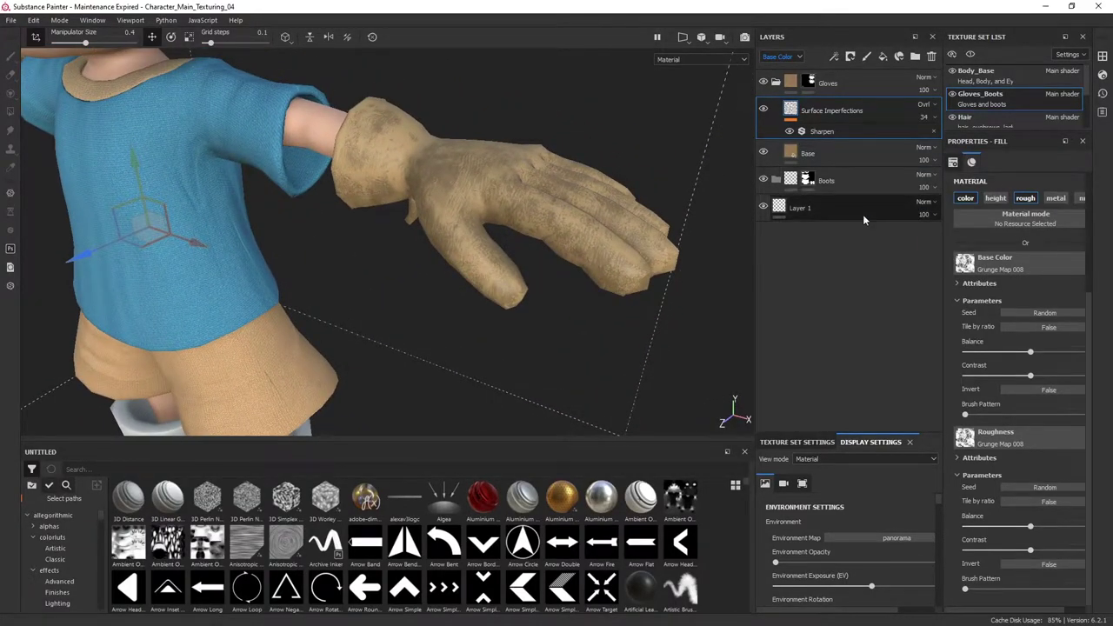
alt+drag(371, 208, 512, 243)
alt+drag(606, 201, 590, 214)
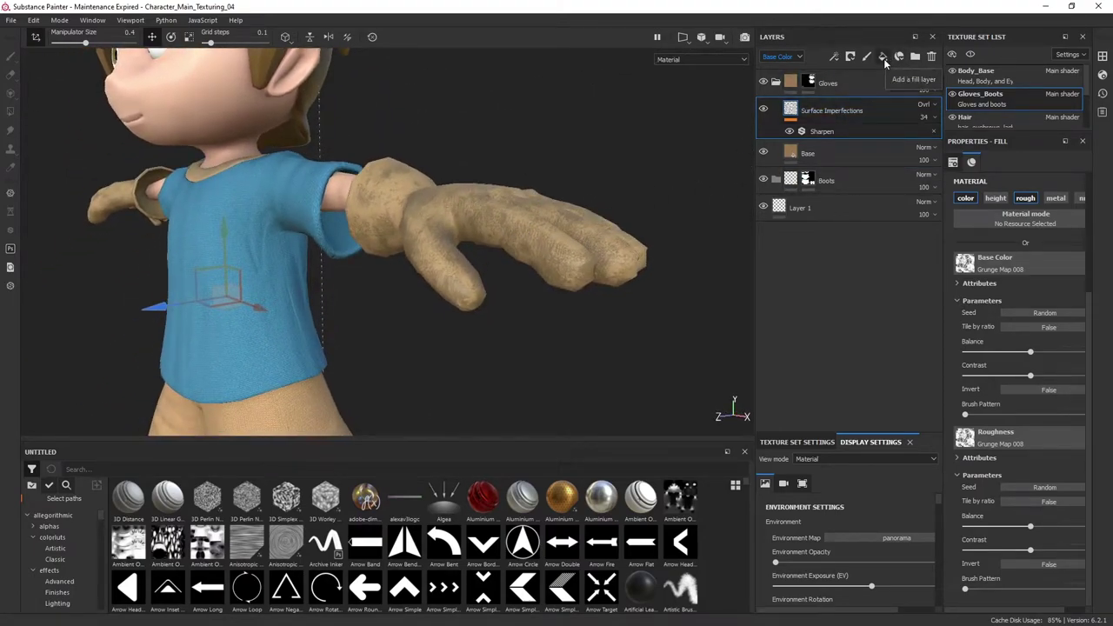
Add a fill layer above Surface Imperfections in the Gloves folder and name it Dark Surface
click(882, 58)
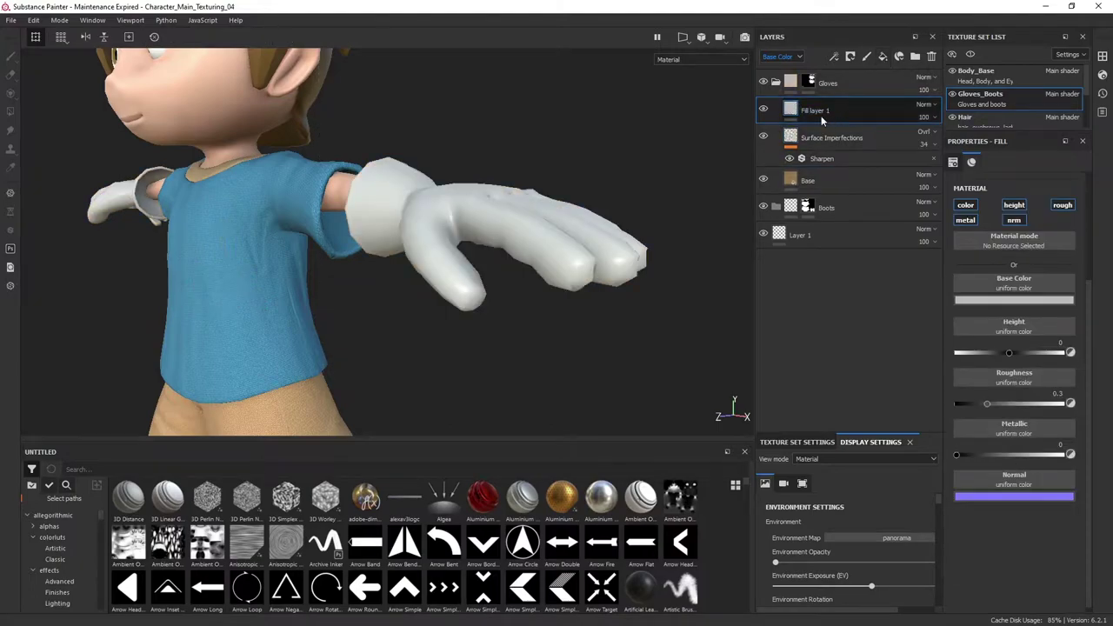
double_click(823, 111)
text(Dark Surface)
key(Return)
Give the Dark Surface layer a black mask and add a fill effect to that mask
right_click(867, 111)
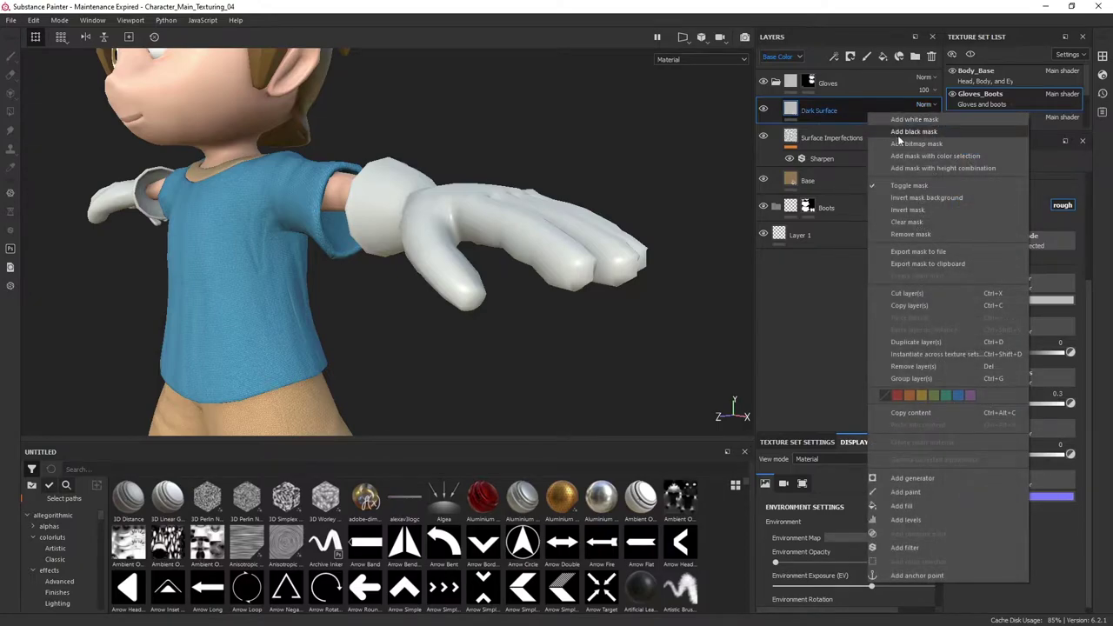
click(900, 133)
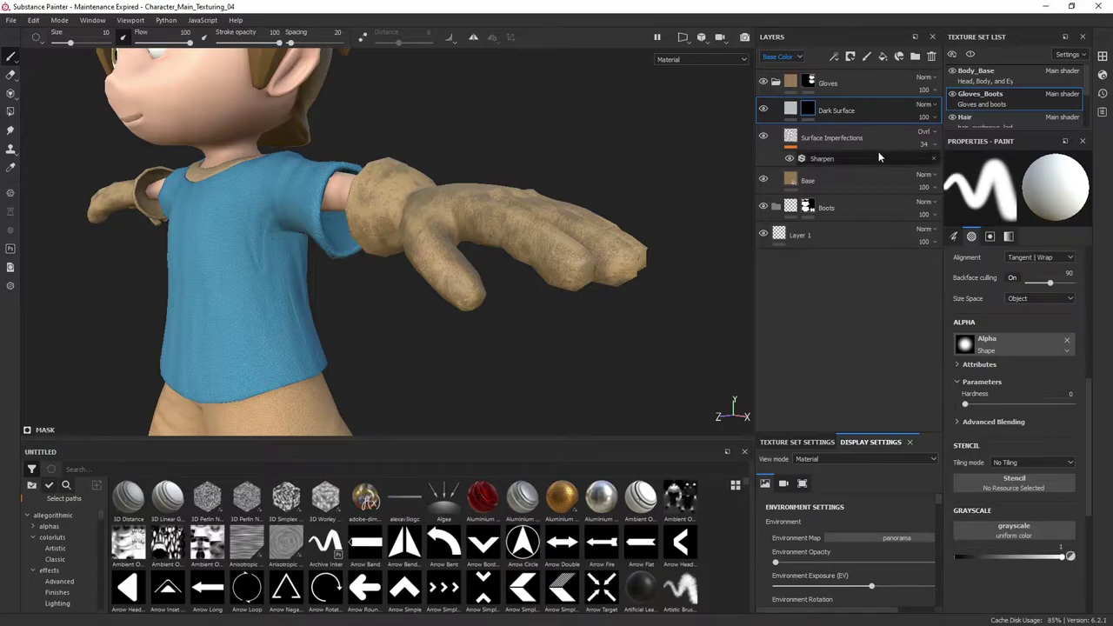
right_click(810, 110)
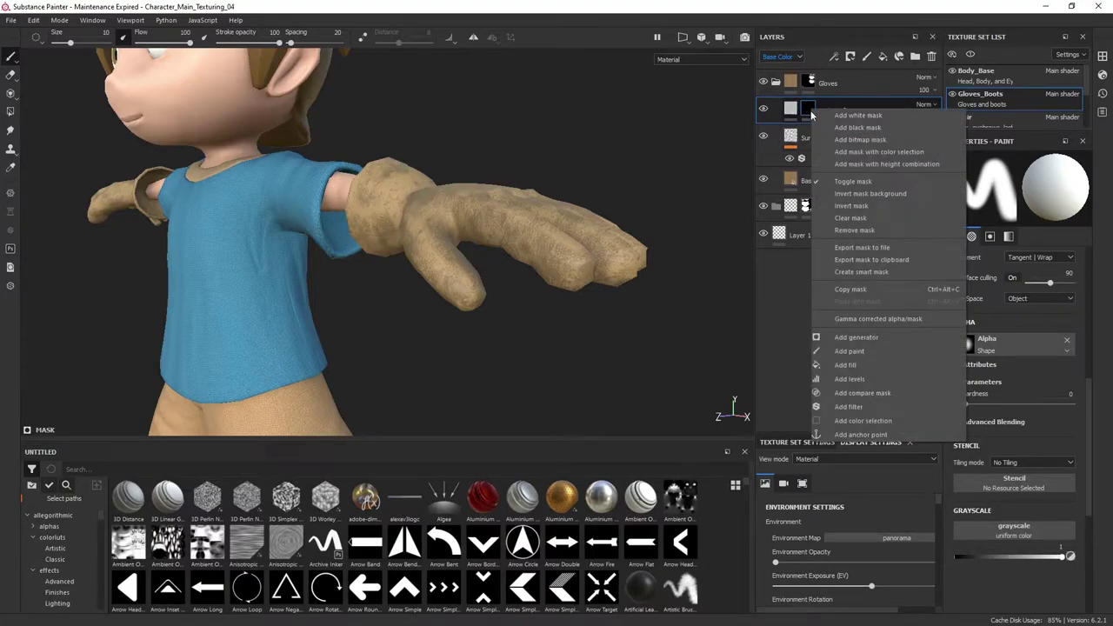
click(874, 364)
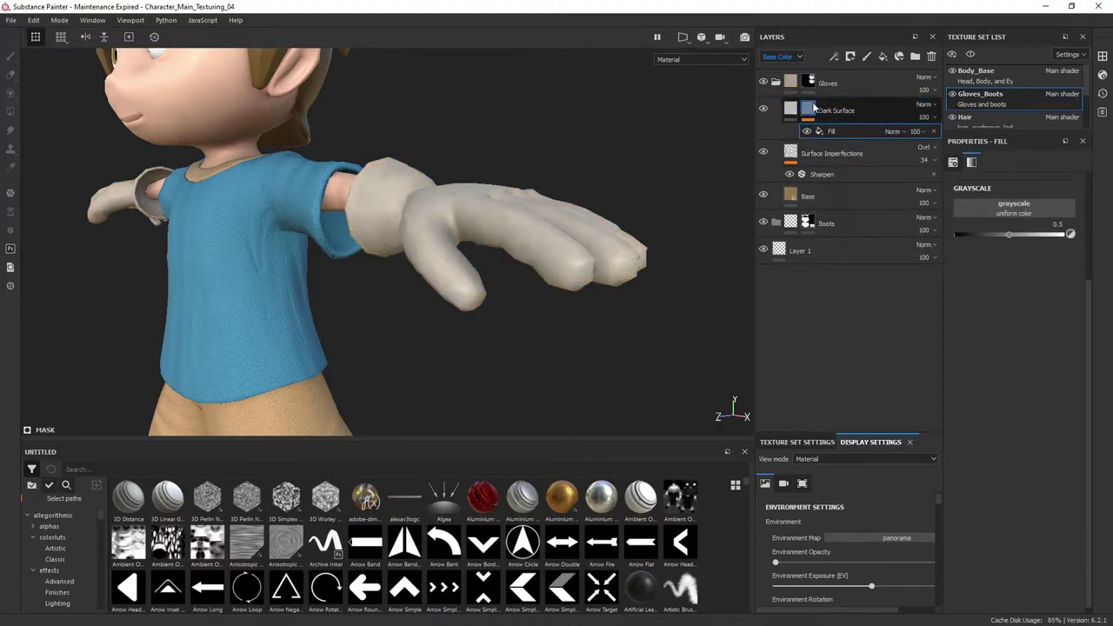
click(791, 113)
mouse_move(791, 115)
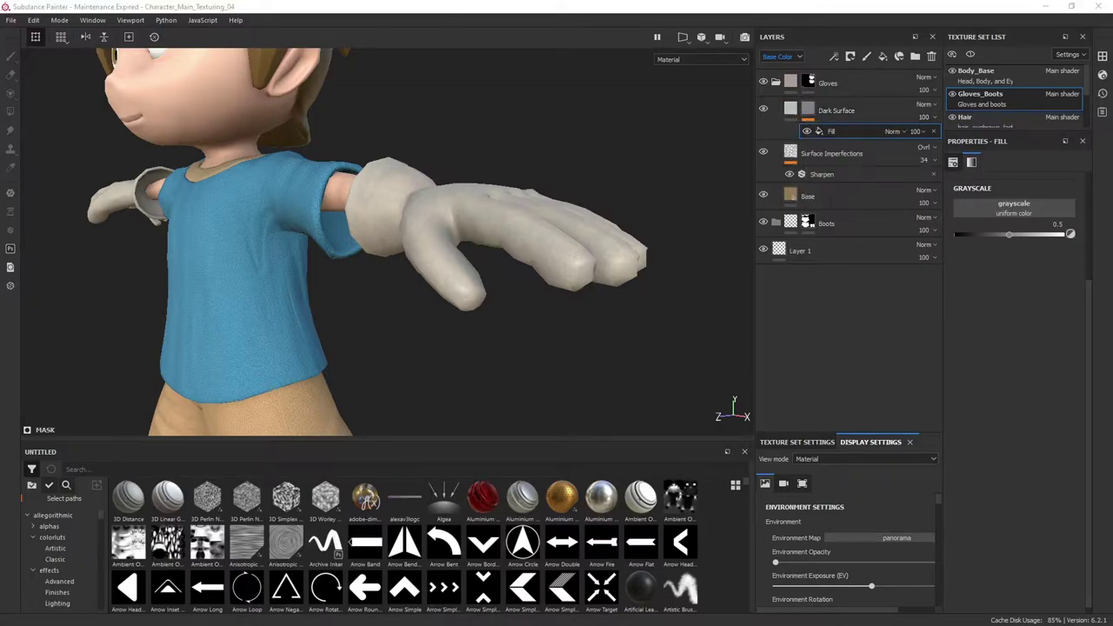
Show the Gloves_Boots texture set settings in an enlarged area and look through its channels and mesh maps
alt+drag(560, 259, 591, 267)
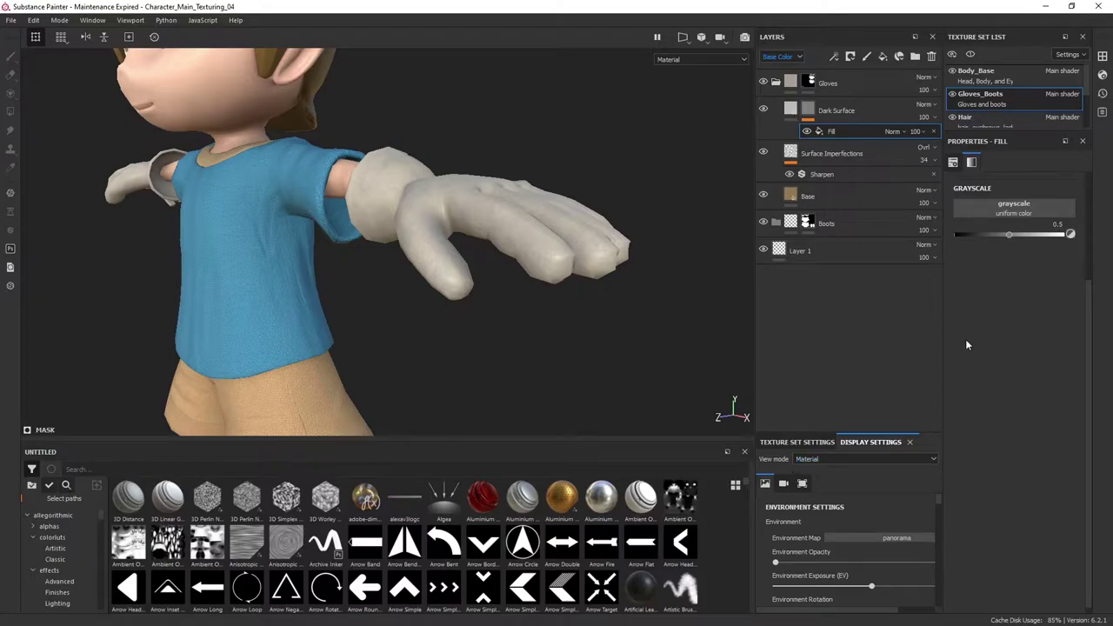
click(794, 444)
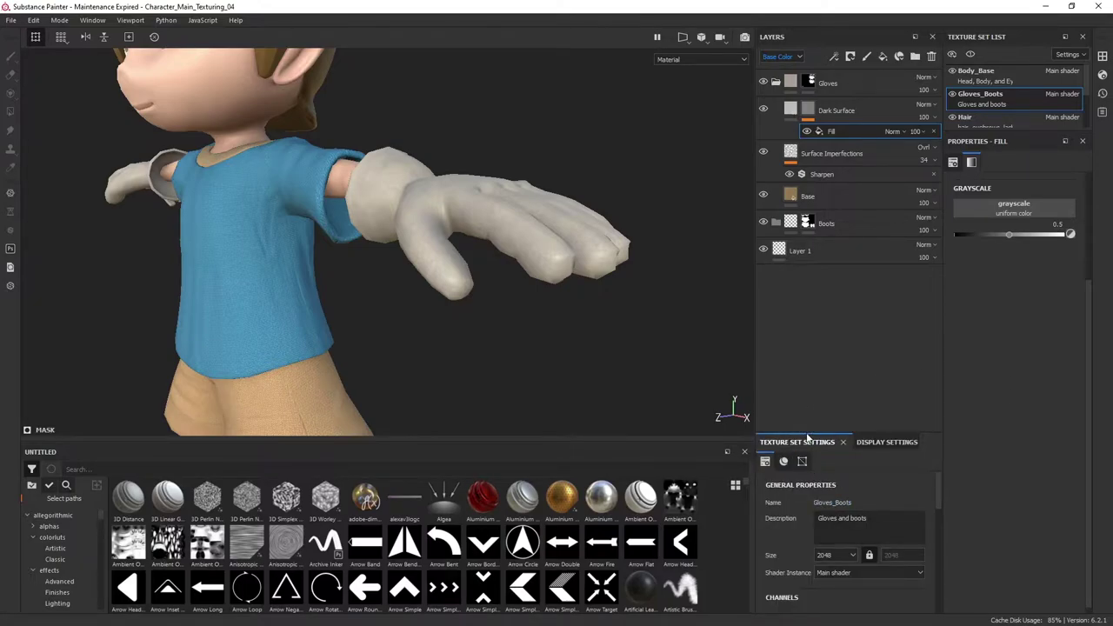
drag(809, 431, 809, 334)
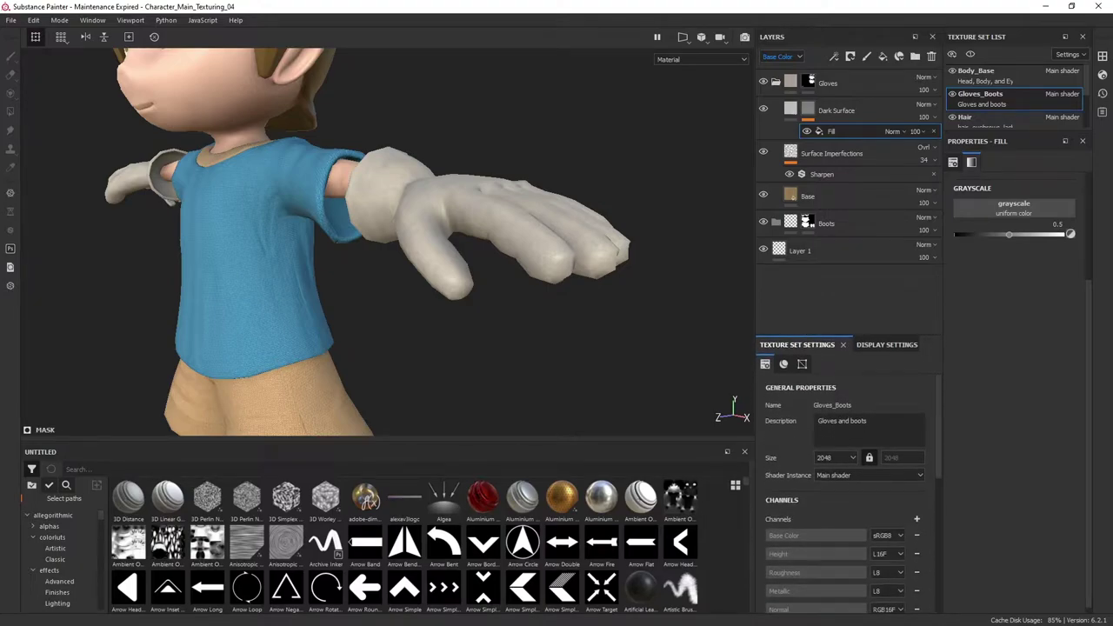
scroll(824, 461, down, 2)
scroll(853, 457, up, 2)
scroll(863, 521, down, 4)
scroll(862, 550, up, 6)
Filter the shelf to show only the project's own resources, including the baked mesh maps
click(28, 515)
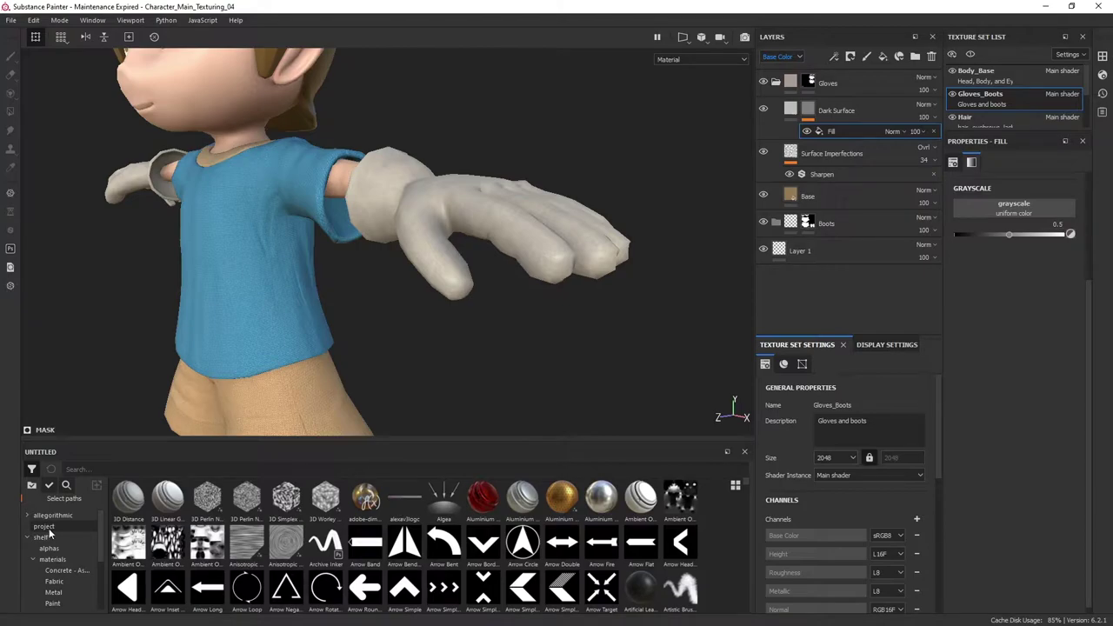
scroll(62, 553, down, 3)
scroll(63, 553, up, 3)
click(43, 529)
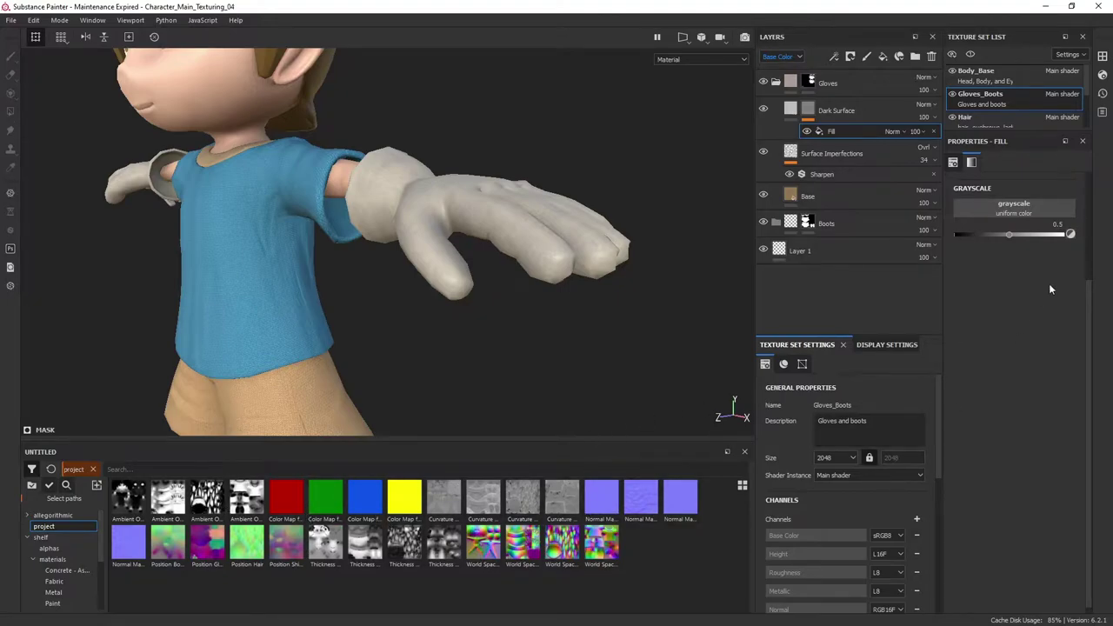
Assign the Curvature Map from Mesh Gloves_Boots as the grayscale source of the Dark Surface mask's fill
alt+drag(597, 257, 578, 198)
alt+middle_drag(577, 198, 559, 244)
scroll(573, 248, up, 2)
alt+drag(573, 256, 569, 260)
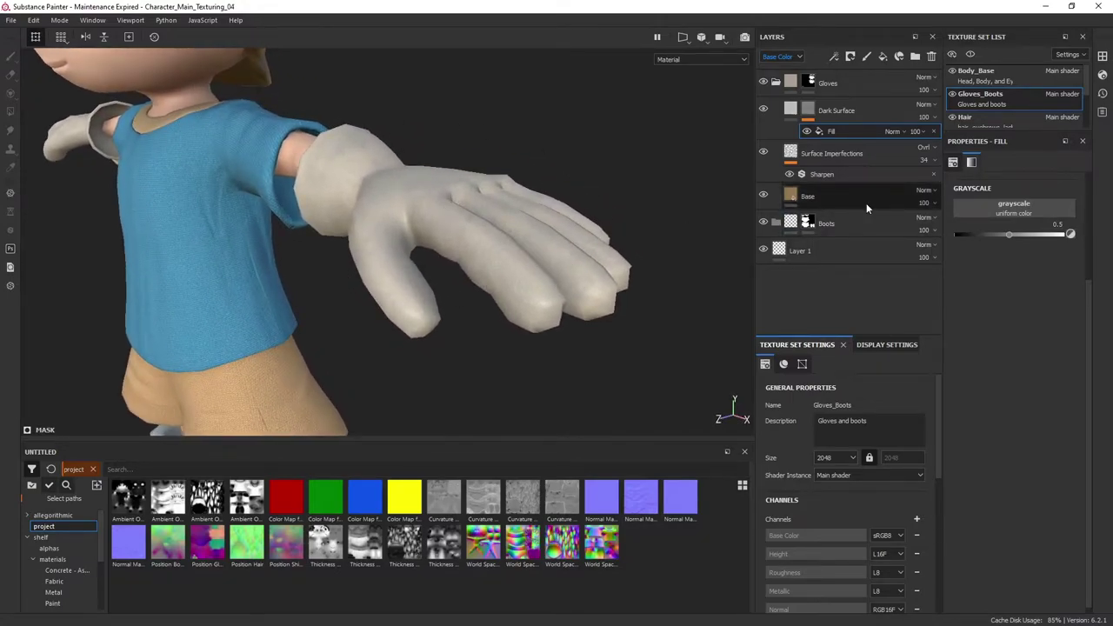
alt+drag(534, 255, 400, 261)
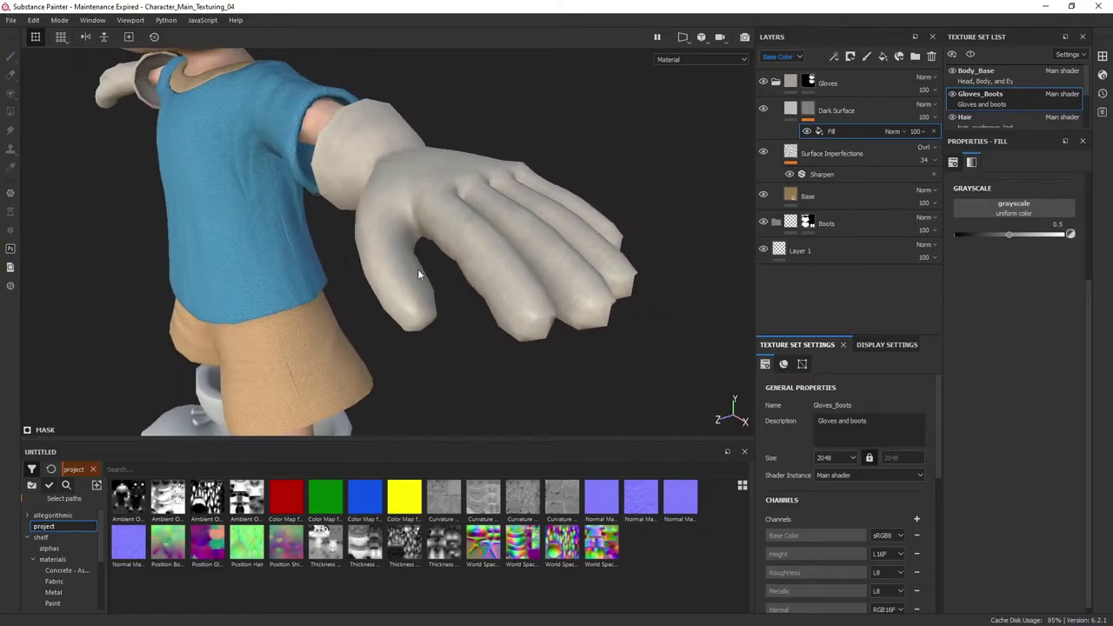
alt+drag(488, 199, 533, 270)
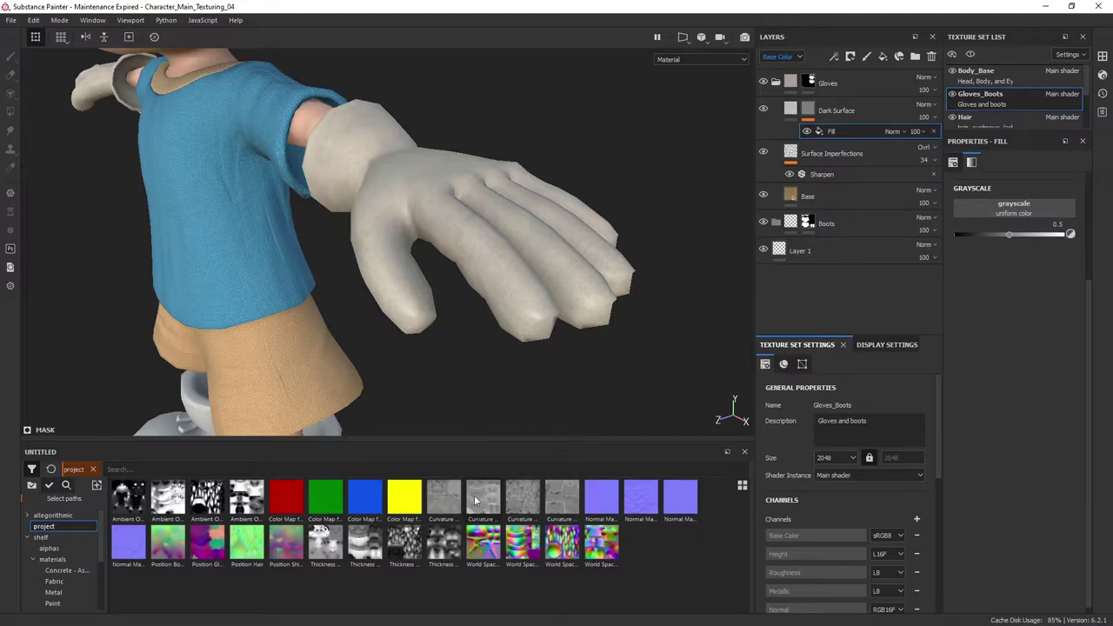
mouse_move(484, 501)
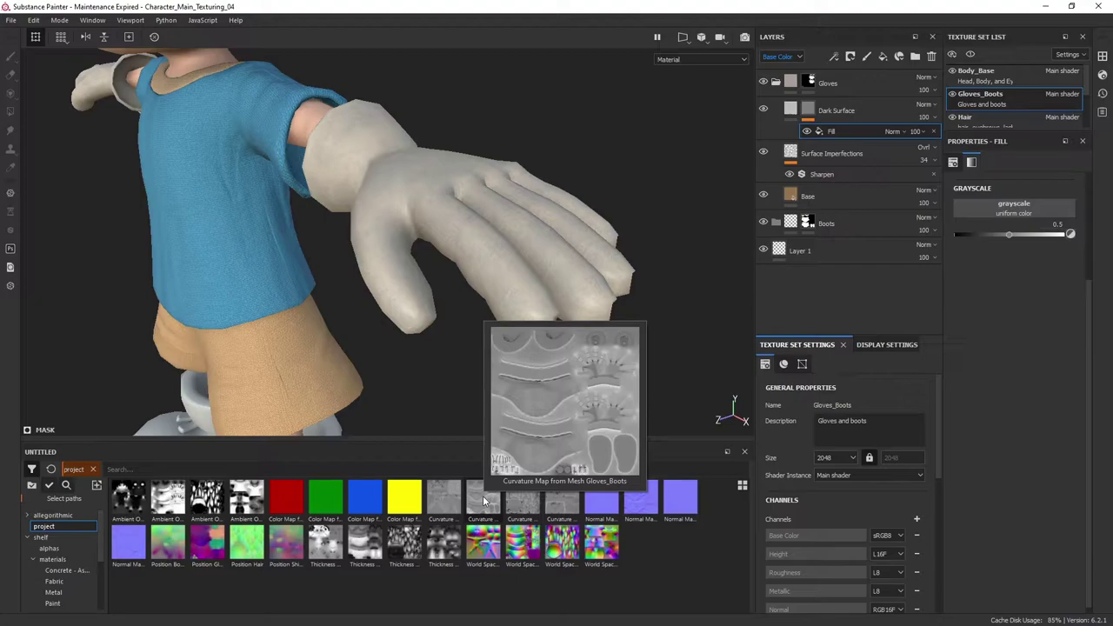
mouse_move(483, 496)
mouse_down()
mouse_move(548, 492)
mouse_move(1014, 284)
mouse_move(1015, 207)
mouse_up()
mouse_move(471, 234)
alt+mouse_down()
mouse_move(443, 236)
mouse_move(469, 236)
alt+mouse_up()
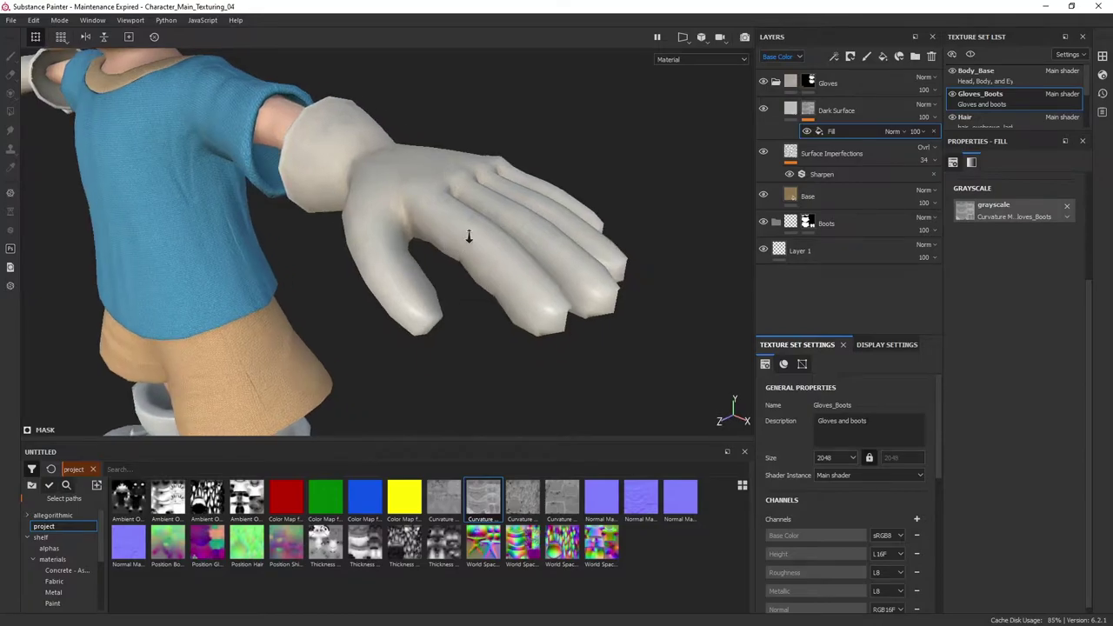
Set the Dark Surface layer's Base Color blending to Multiply and compare the glove with the layer hidden and shown
click(926, 105)
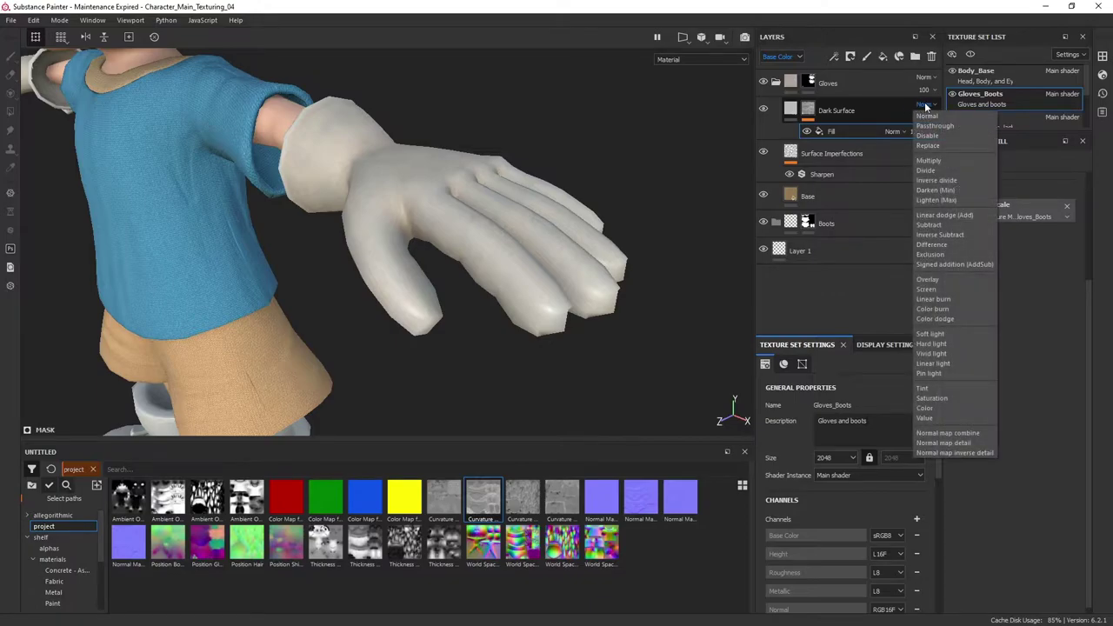
click(929, 161)
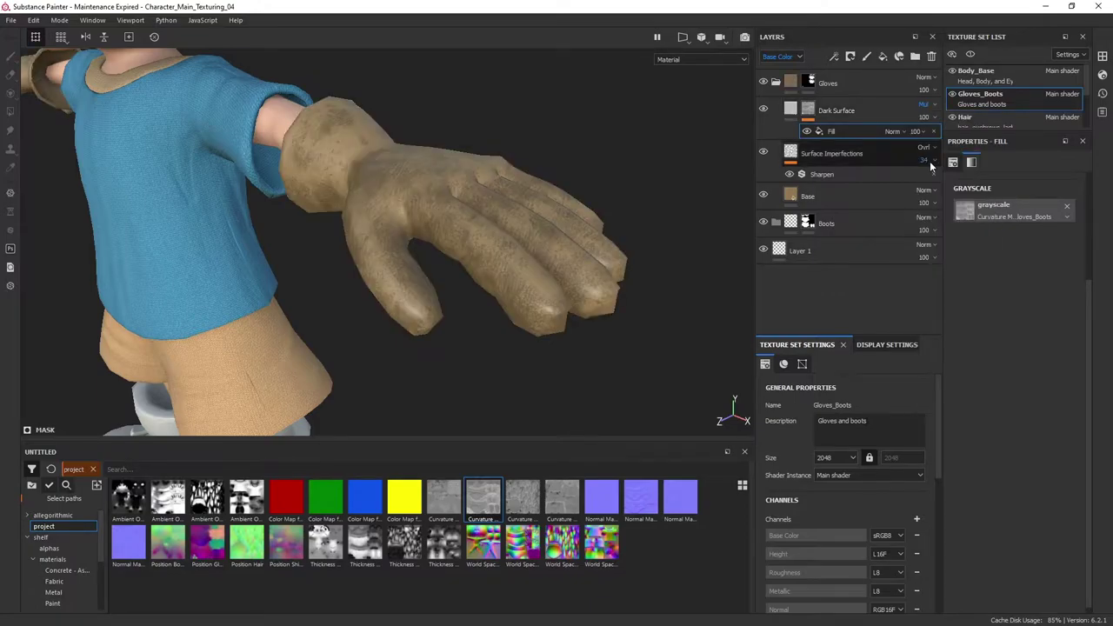
alt+drag(576, 219, 622, 205)
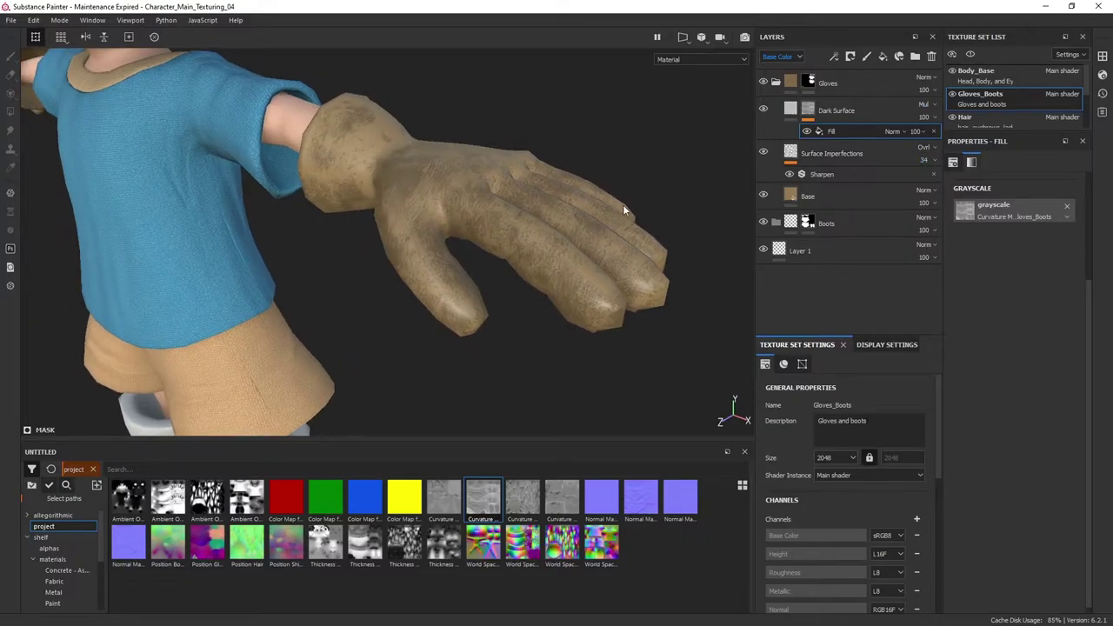
click(764, 112)
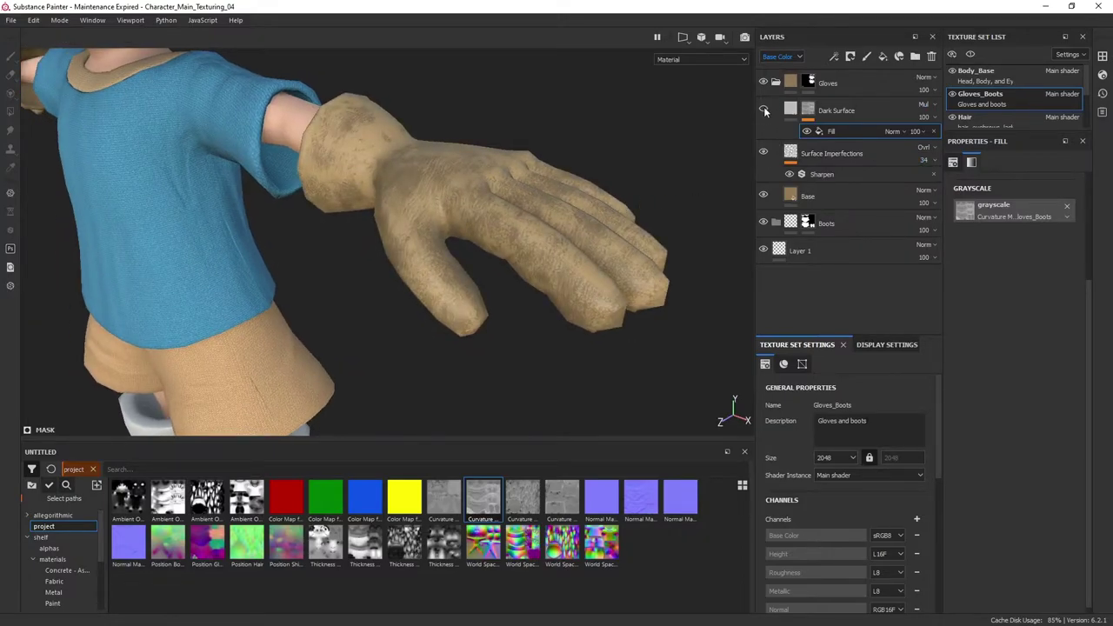
click(764, 111)
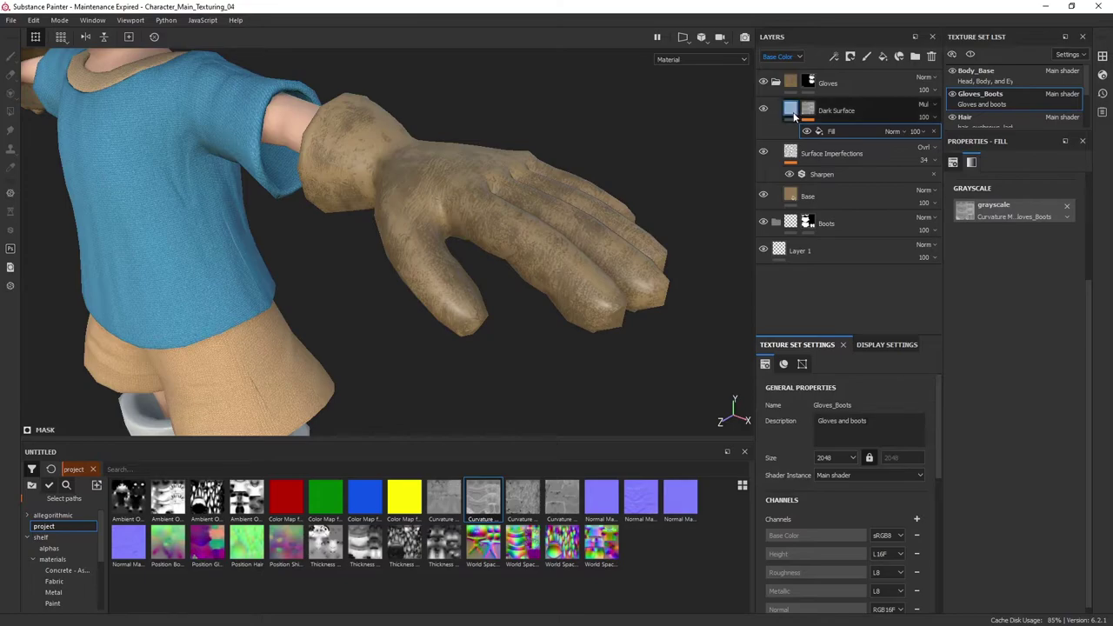
mouse_move(656, 202)
alt+mouse_down()
mouse_move(640, 203)
mouse_move(645, 217)
alt+mouse_up()
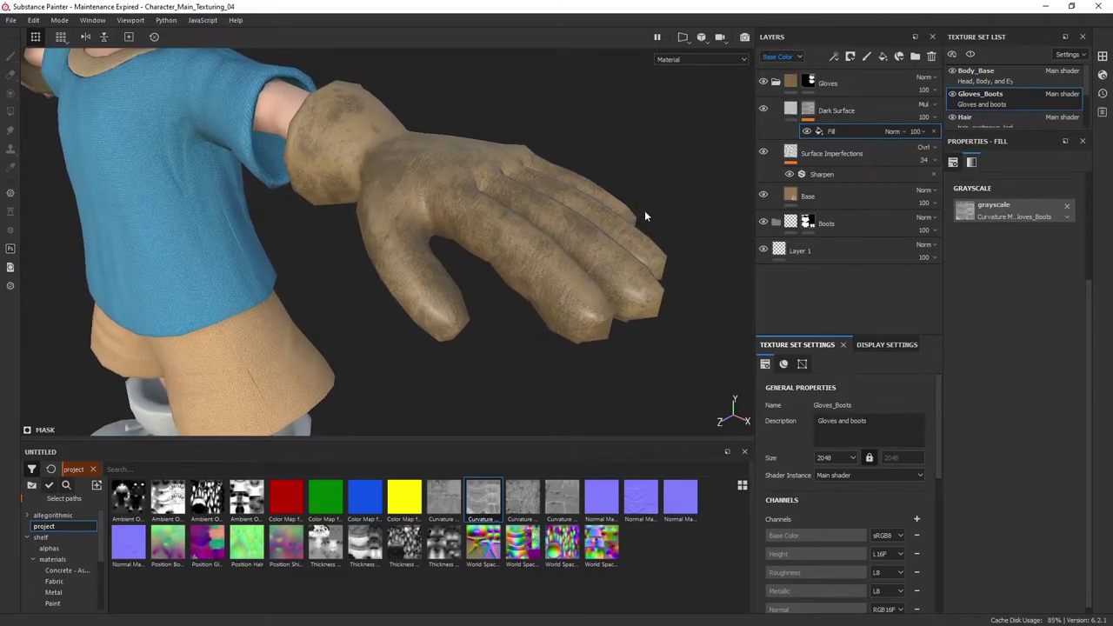
Limit the Dark Surface layer to the color and rough channels, switching off height, metal and normal
click(793, 110)
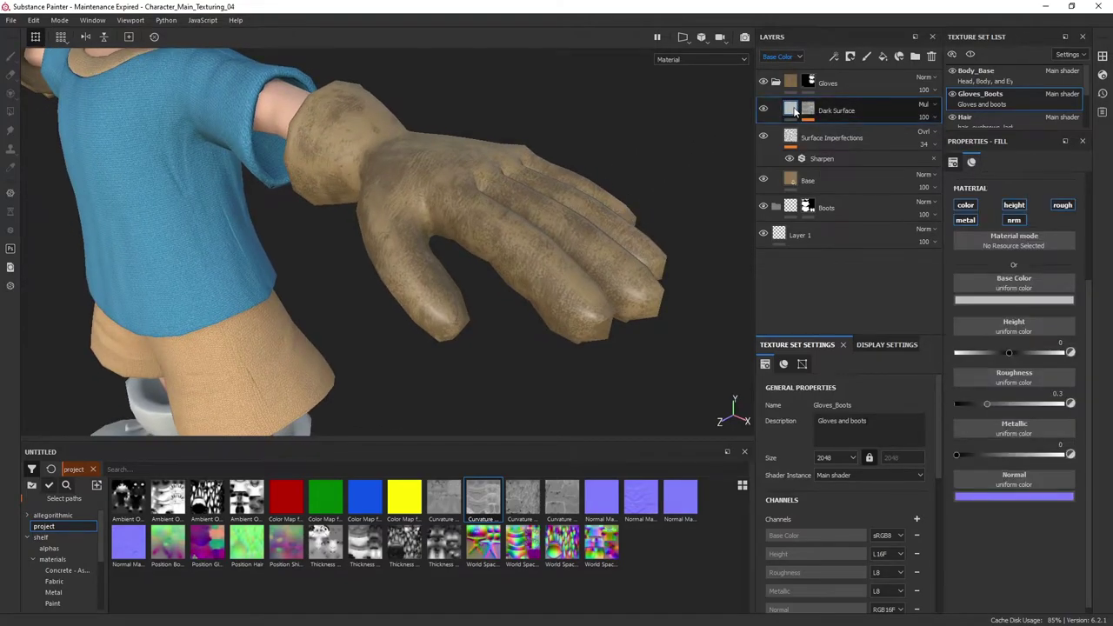
click(1013, 220)
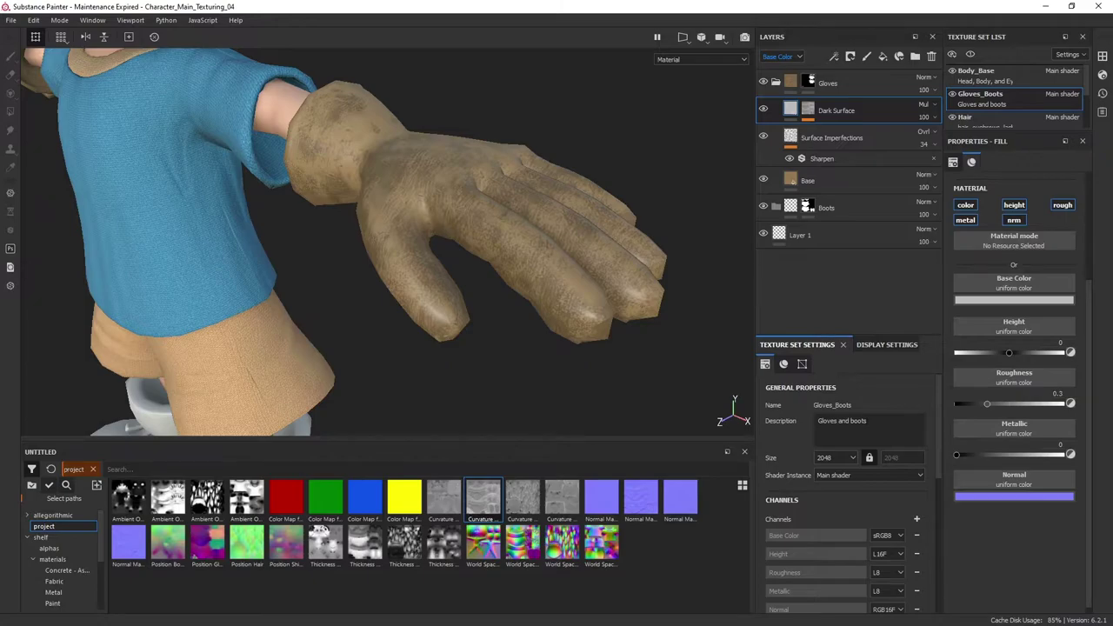
click(963, 205)
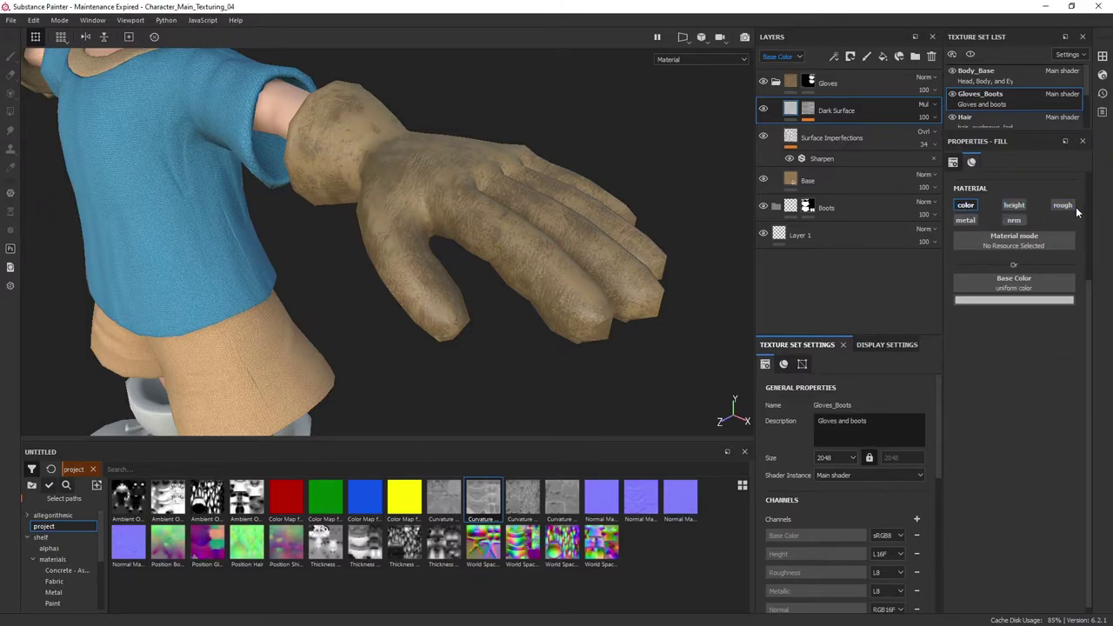
click(1062, 205)
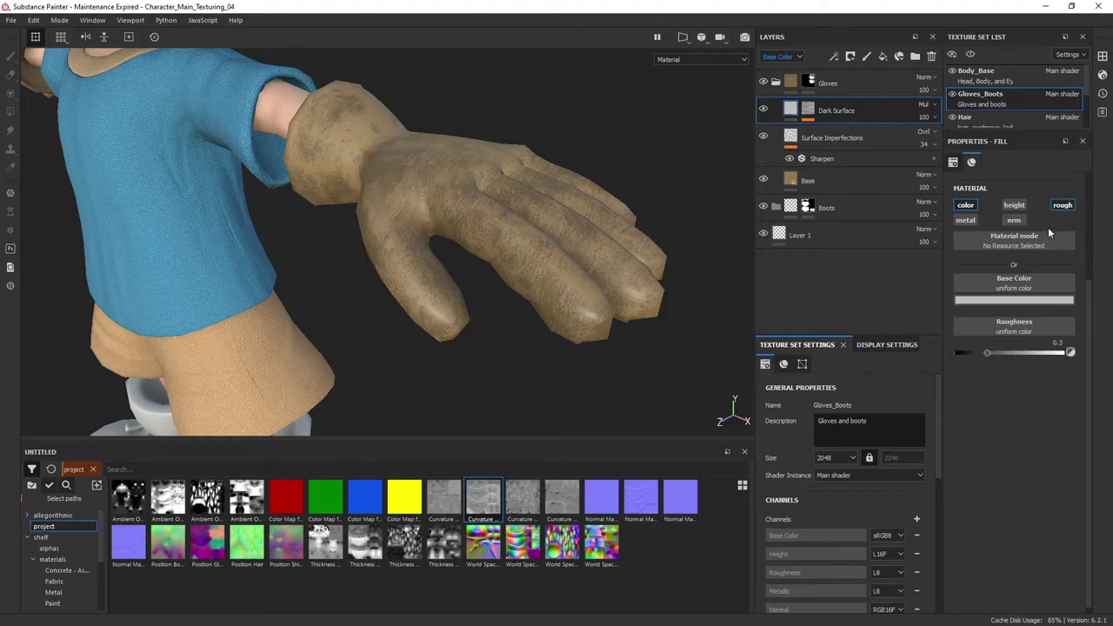
Set the Dark Surface layer's roughness to about 0.74 and compare the glove with the layer hidden and shown
drag(988, 352, 1036, 355)
alt+drag(503, 250, 680, 167)
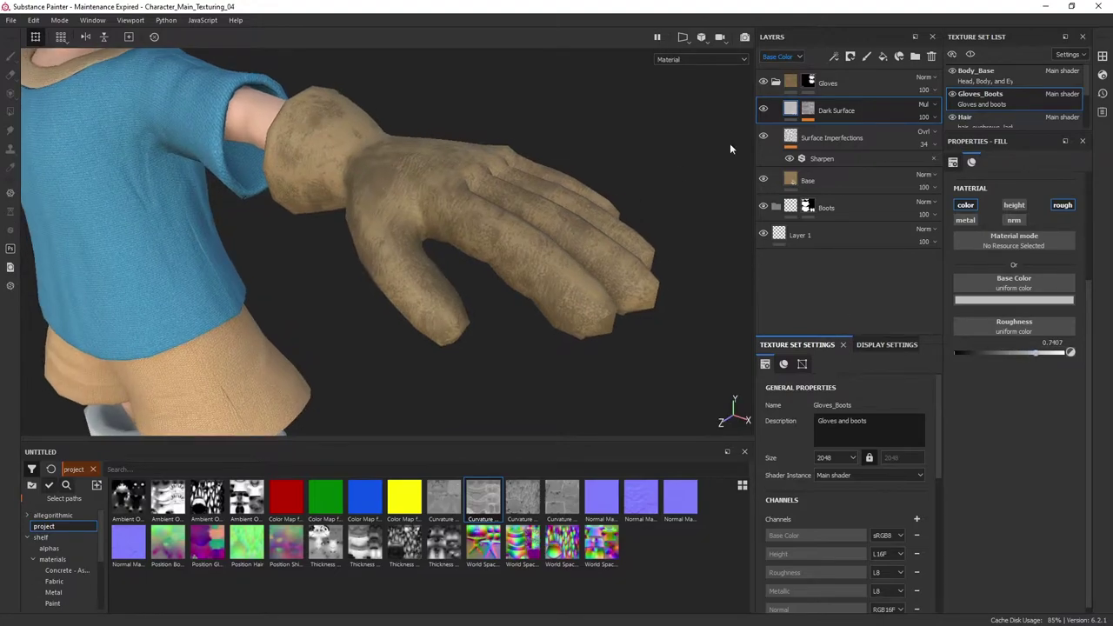
click(763, 110)
click(763, 111)
alt+drag(569, 301, 579, 287)
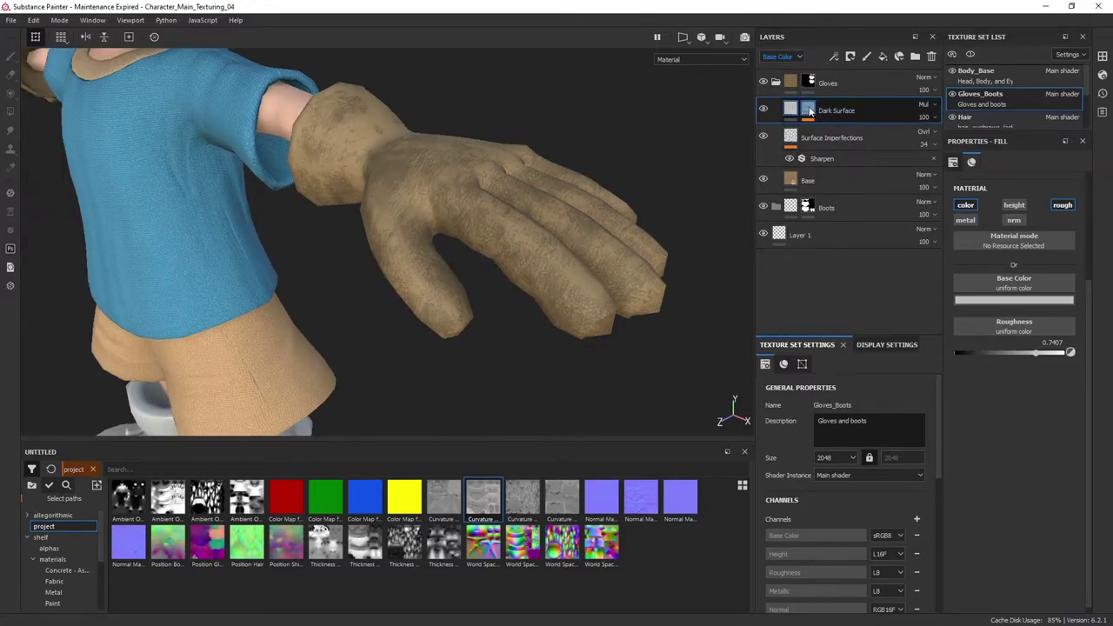
Add a Levels effect to the Dark Surface mask, with the input black point at 0.38 and the white point at 0.648
click(808, 109)
mouse_move(561, 177)
alt+mouse_down()
mouse_move(497, 203)
mouse_move(574, 186)
alt+mouse_up()
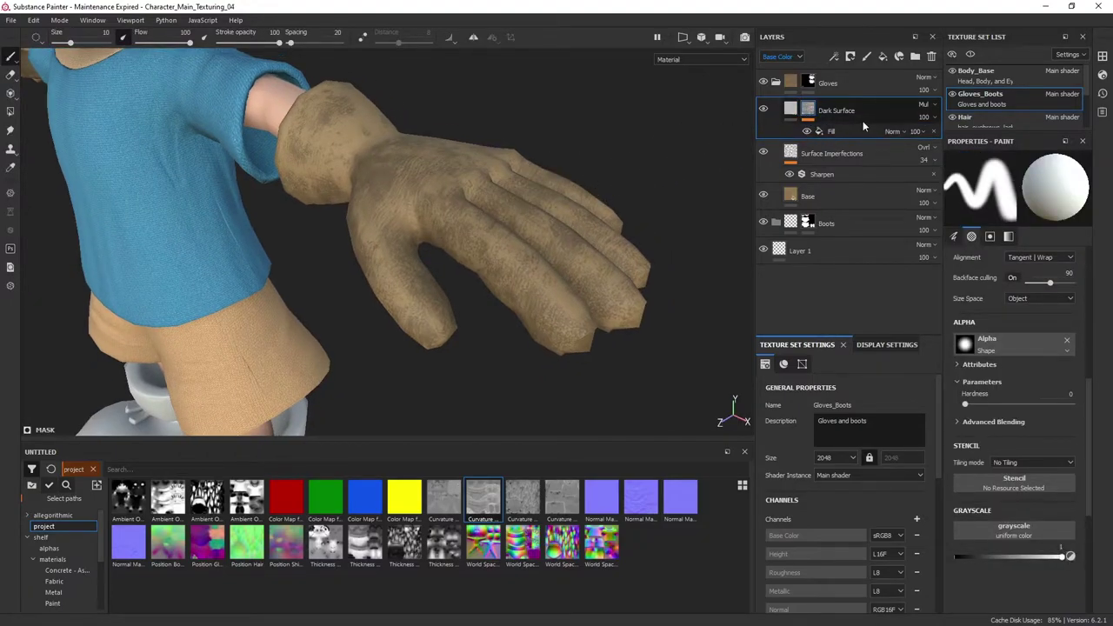
right_click(809, 110)
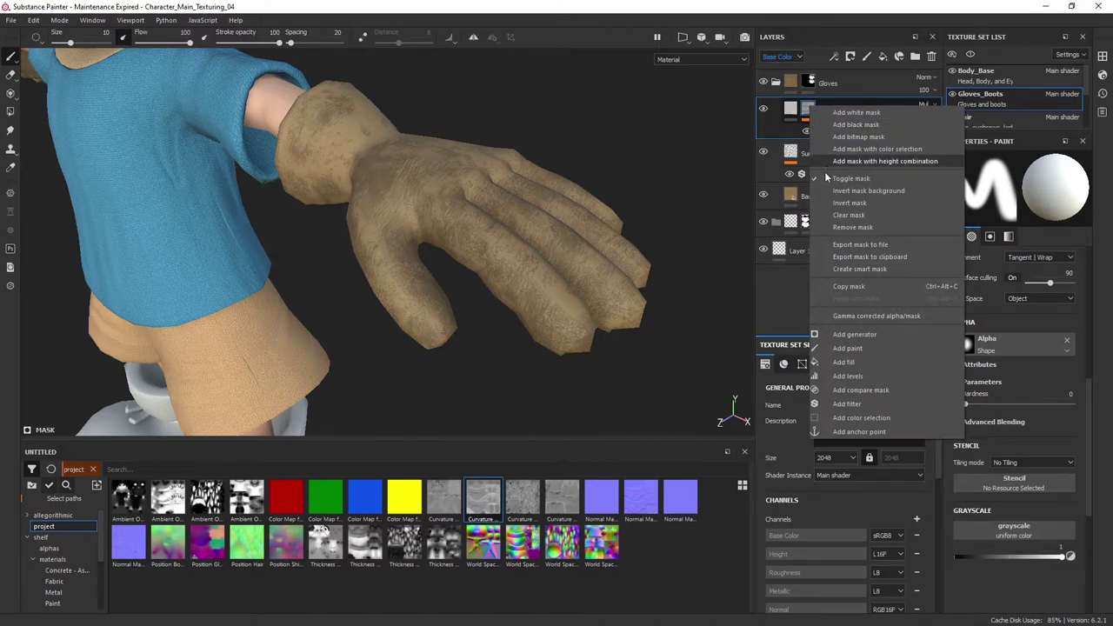
click(846, 377)
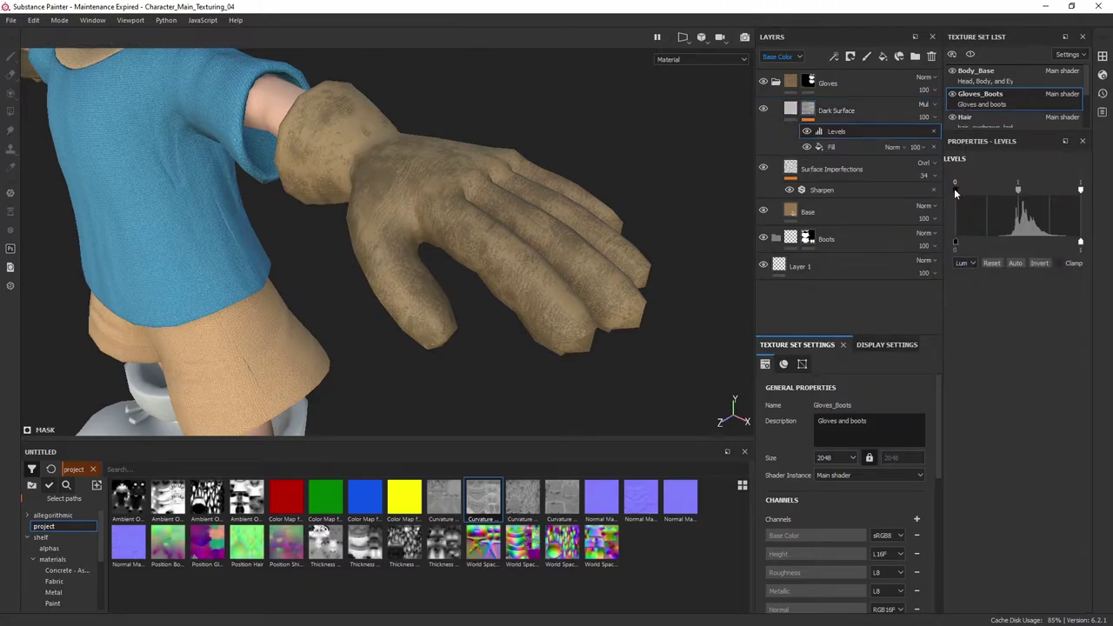
drag(954, 189, 1000, 193)
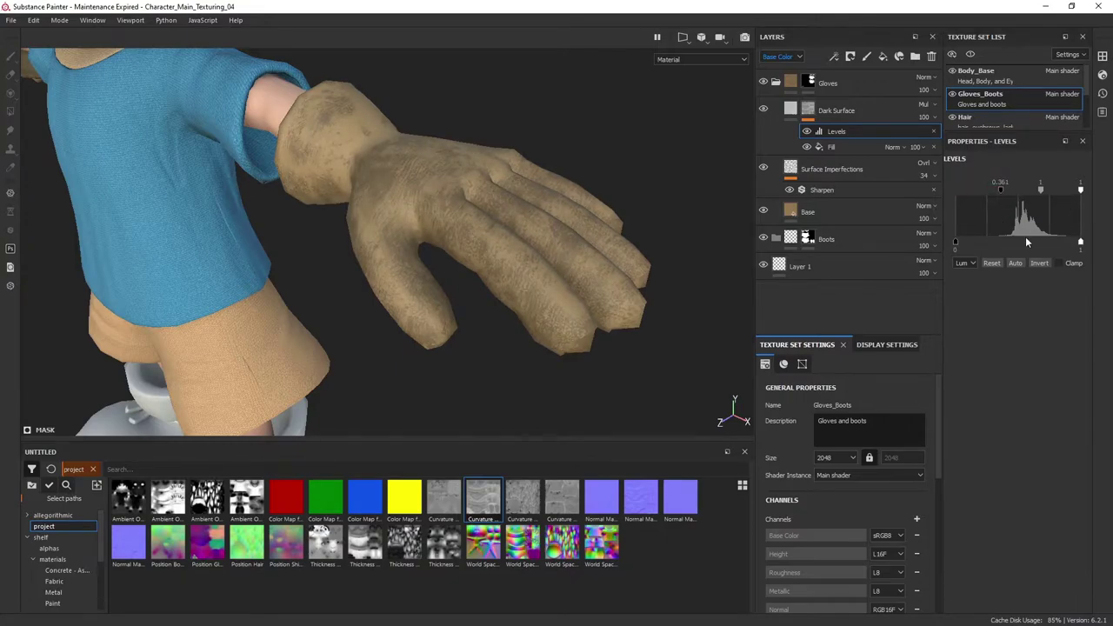
drag(1080, 188, 1035, 191)
alt+drag(589, 193, 512, 234)
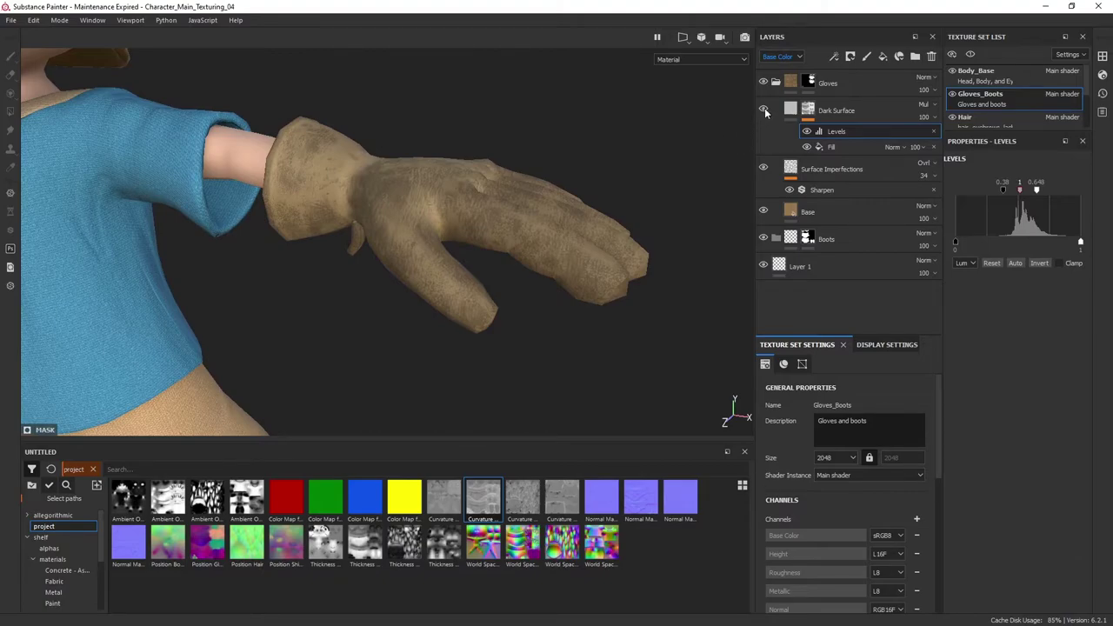
Compare the glove from several angles with the Dark Surface mask's Levels effect switched off and on
click(806, 131)
alt+drag(591, 139, 532, 191)
alt+drag(528, 149, 529, 160)
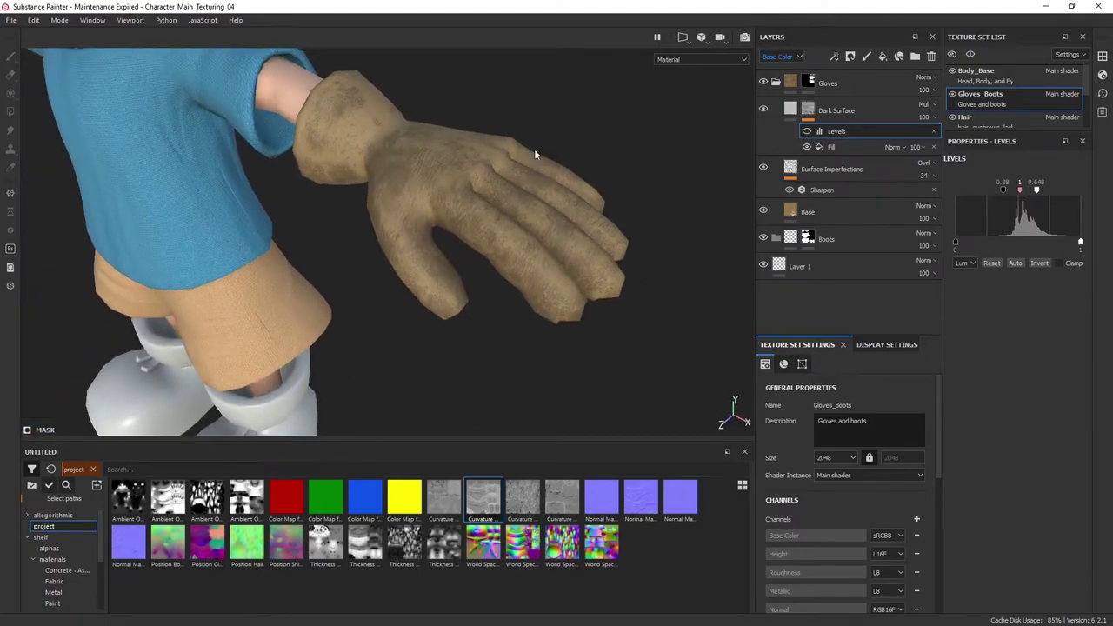
scroll(530, 162, up, 1)
click(804, 133)
alt+drag(597, 202, 445, 189)
alt+drag(626, 232, 661, 237)
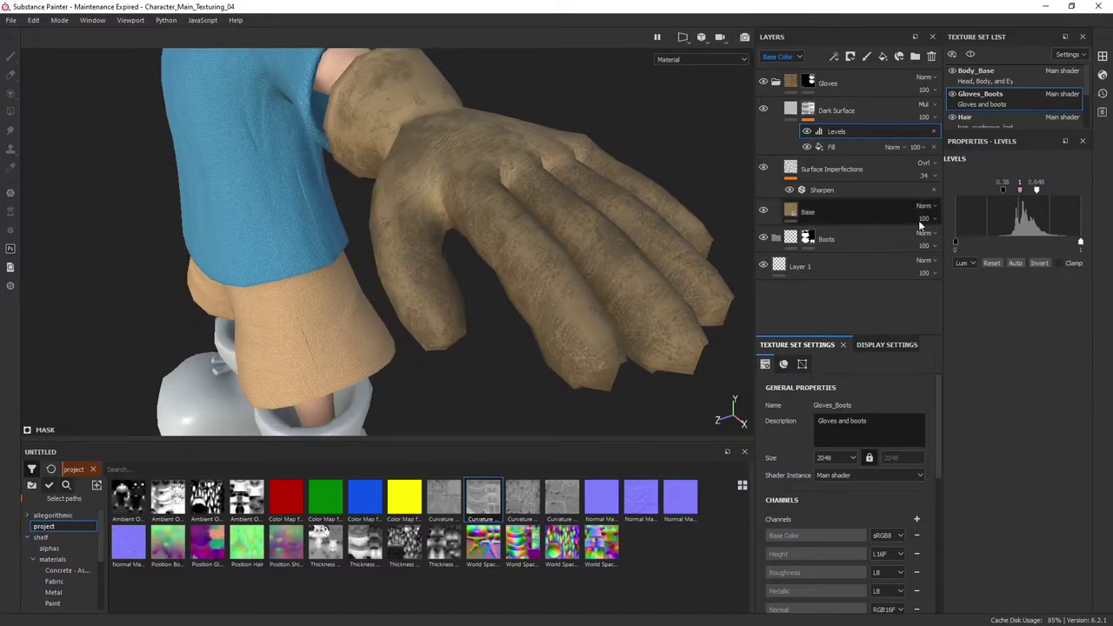
click(854, 148)
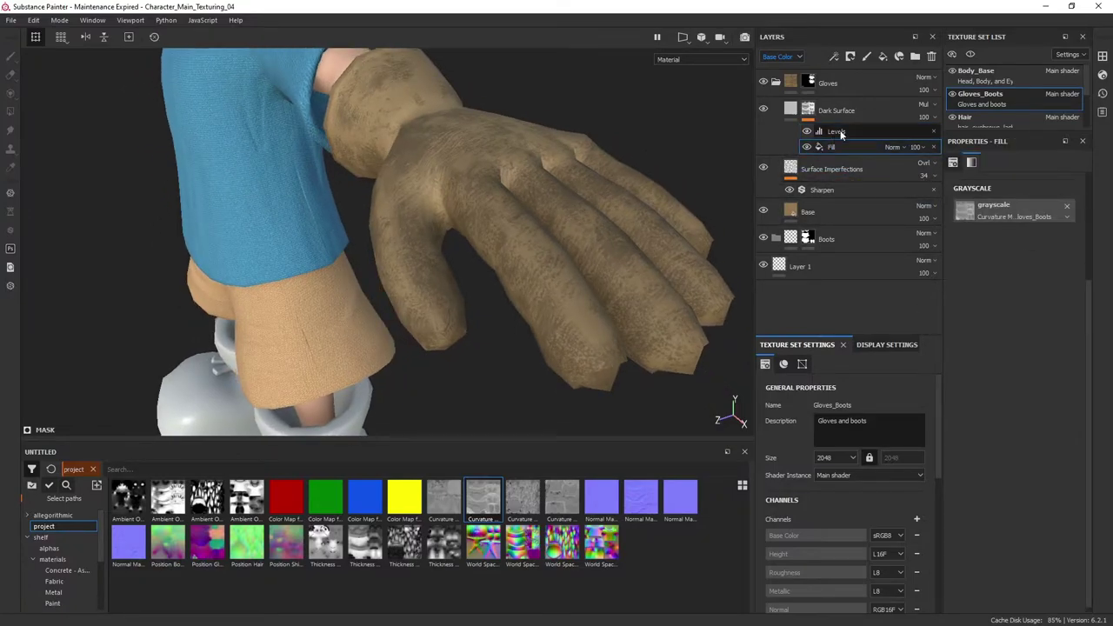
click(858, 132)
click(806, 132)
click(807, 132)
alt+drag(525, 240, 510, 186)
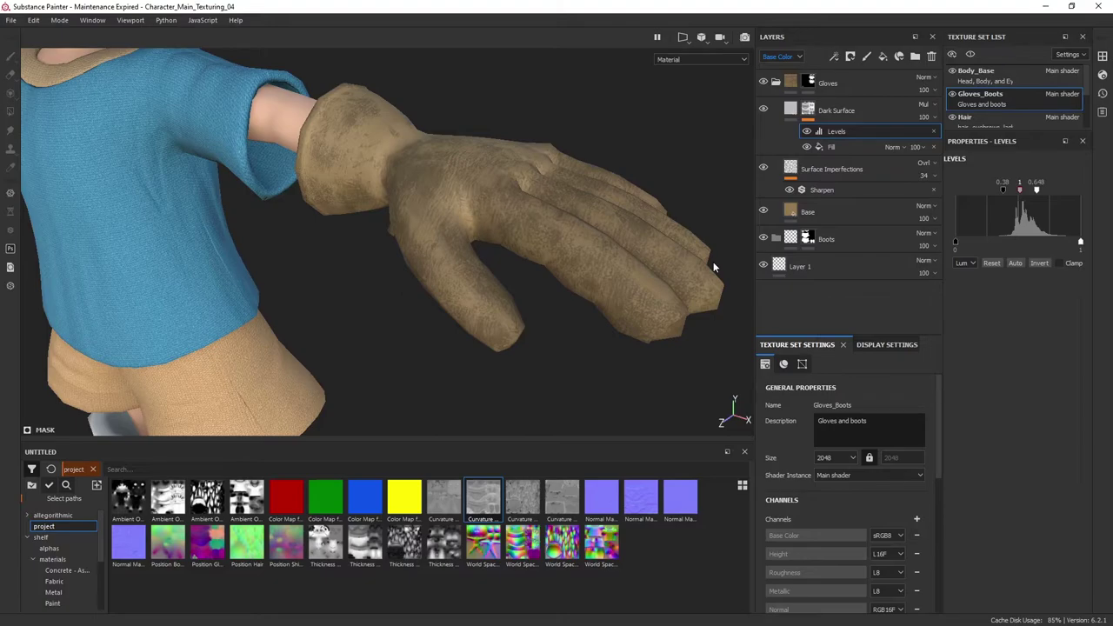
mouse_move(568, 202)
alt+mouse_down()
mouse_move(551, 205)
mouse_move(565, 203)
alt+mouse_up()
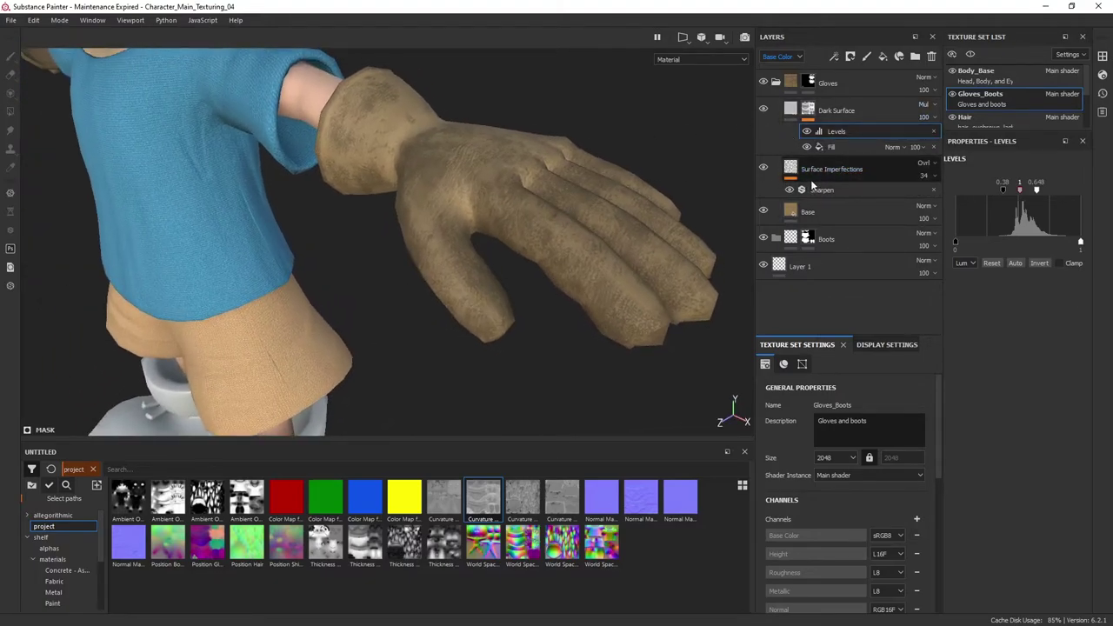
alt+drag(715, 161, 626, 157)
Add a filter to the Dark Surface mask above the Levels effect and assign it the Blur filter
click(808, 111)
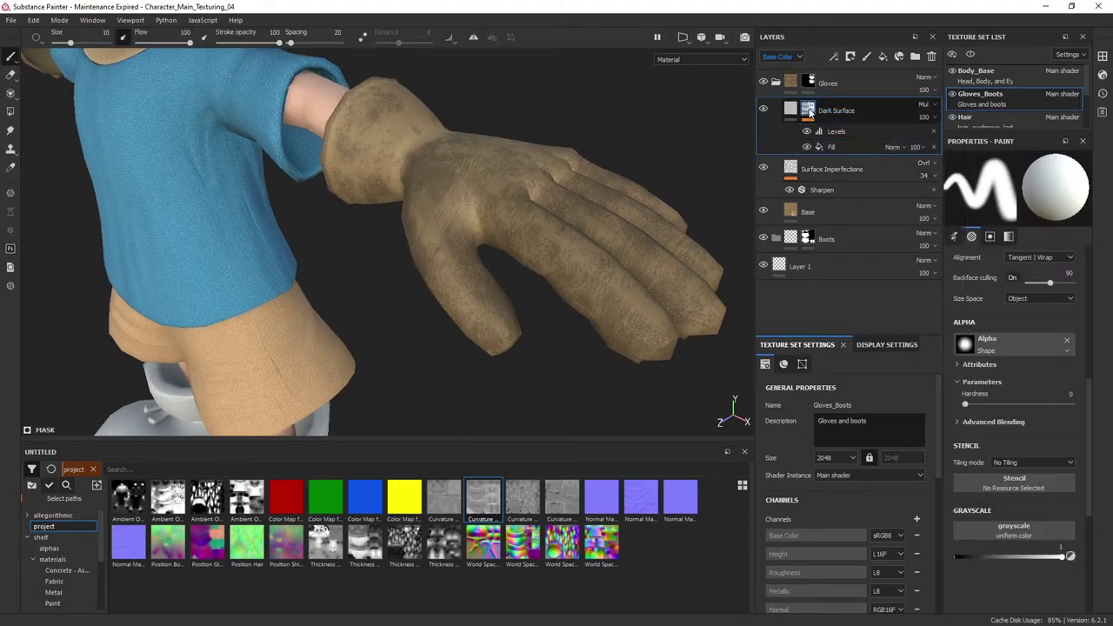
right_click(809, 113)
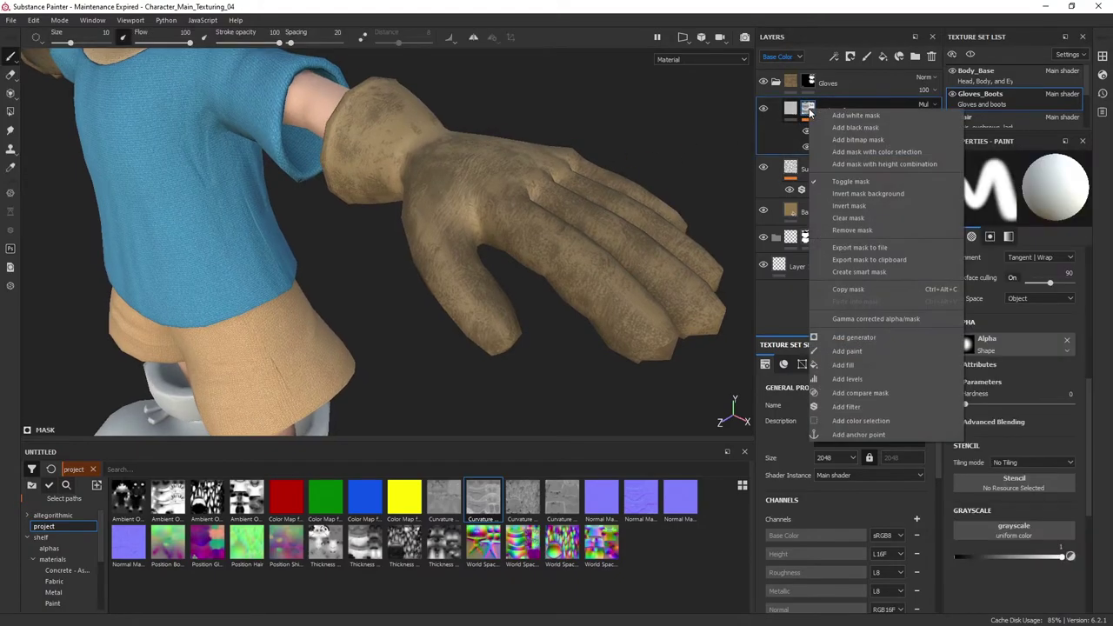
click(873, 406)
click(1047, 183)
text(sha)
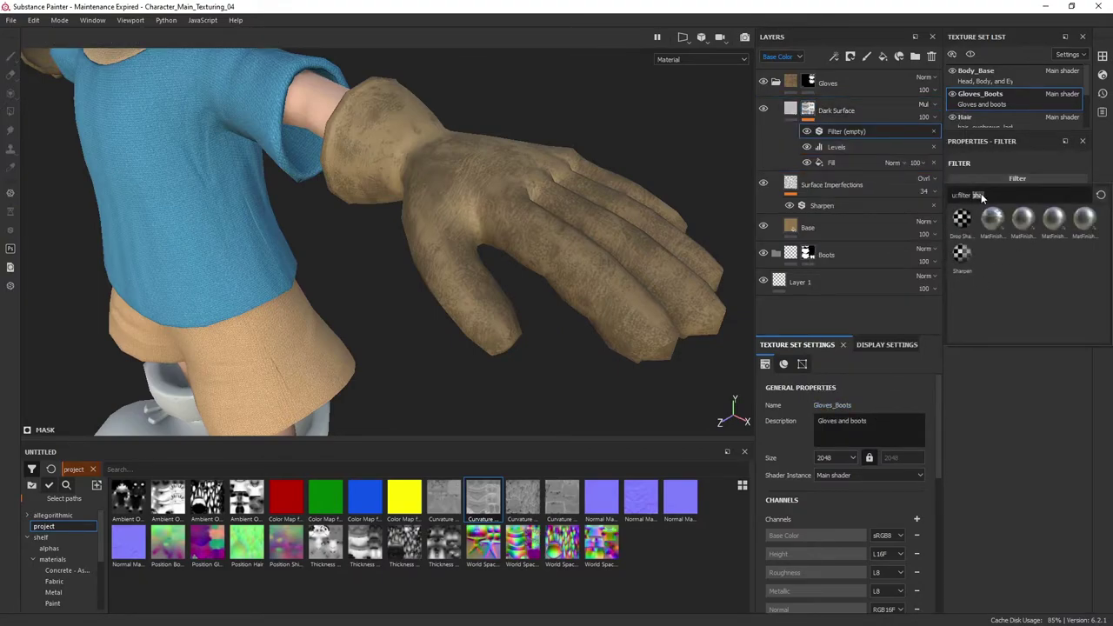
text(blur)
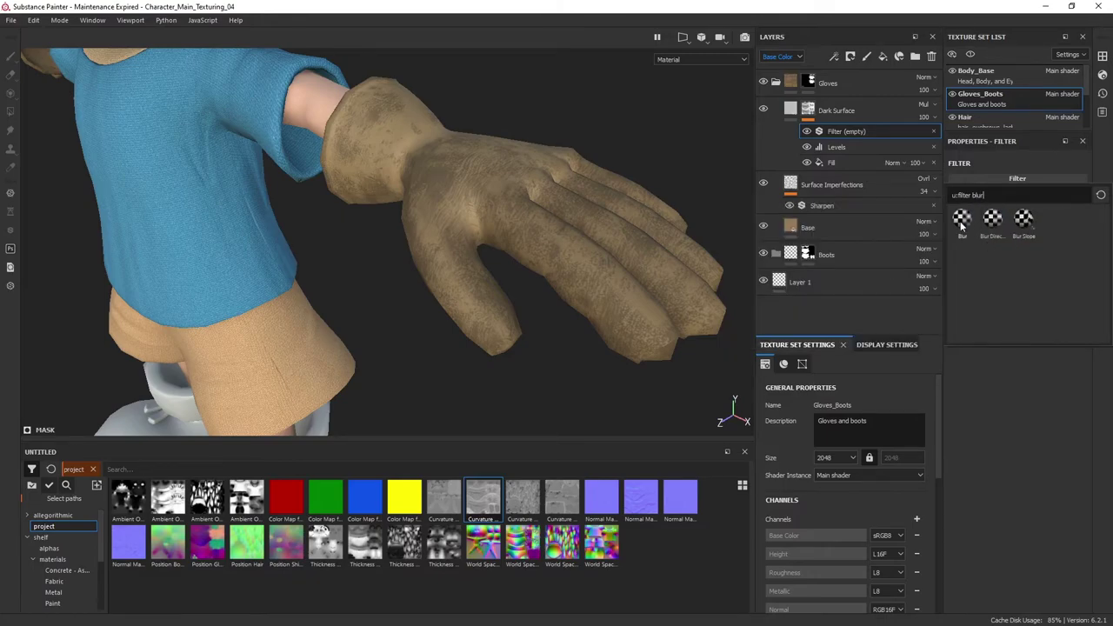
click(961, 222)
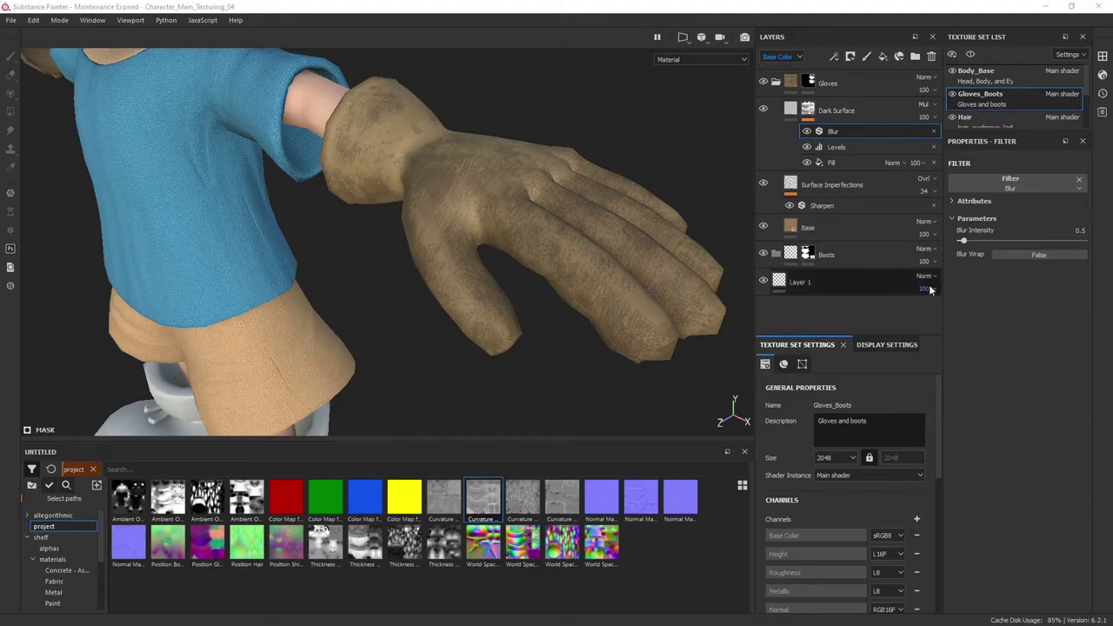
Set the mask's Blur Intensity to 2.48, comparing the glove with the blur and the Dark Surface layer switched off and on
drag(965, 243, 979, 245)
alt+drag(626, 239, 446, 190)
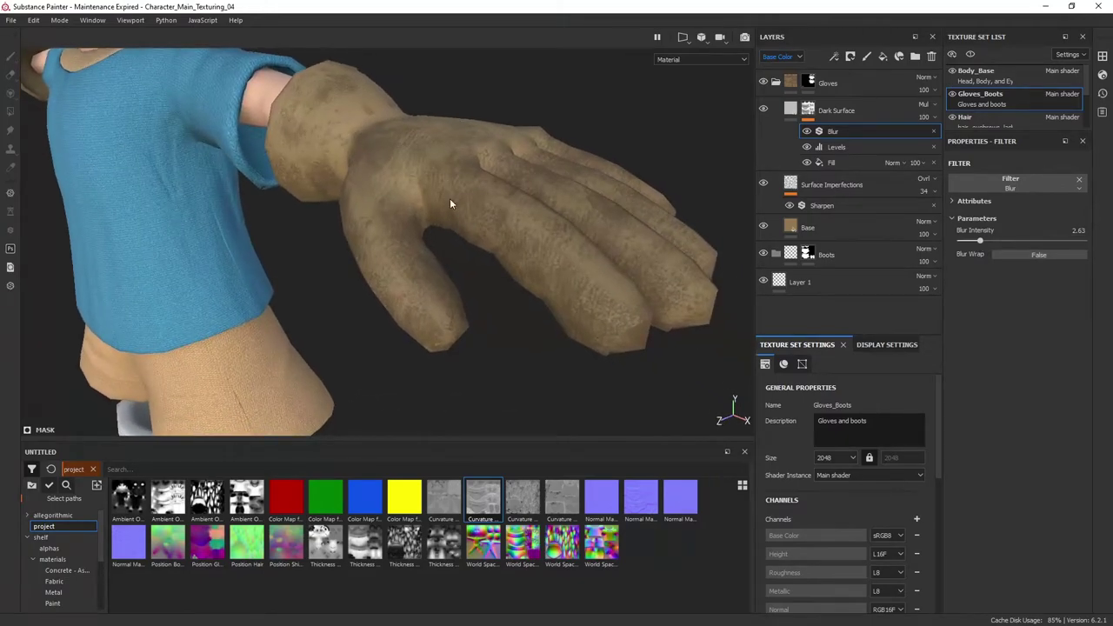
alt+drag(632, 298, 652, 287)
click(805, 132)
click(805, 132)
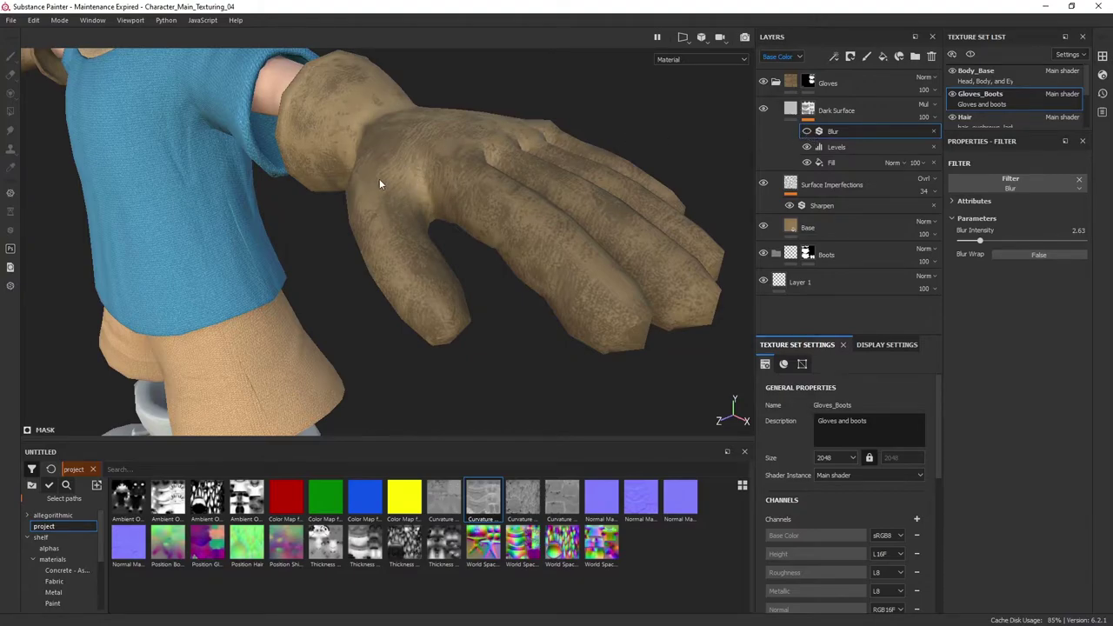
alt+drag(521, 199, 447, 232)
click(805, 133)
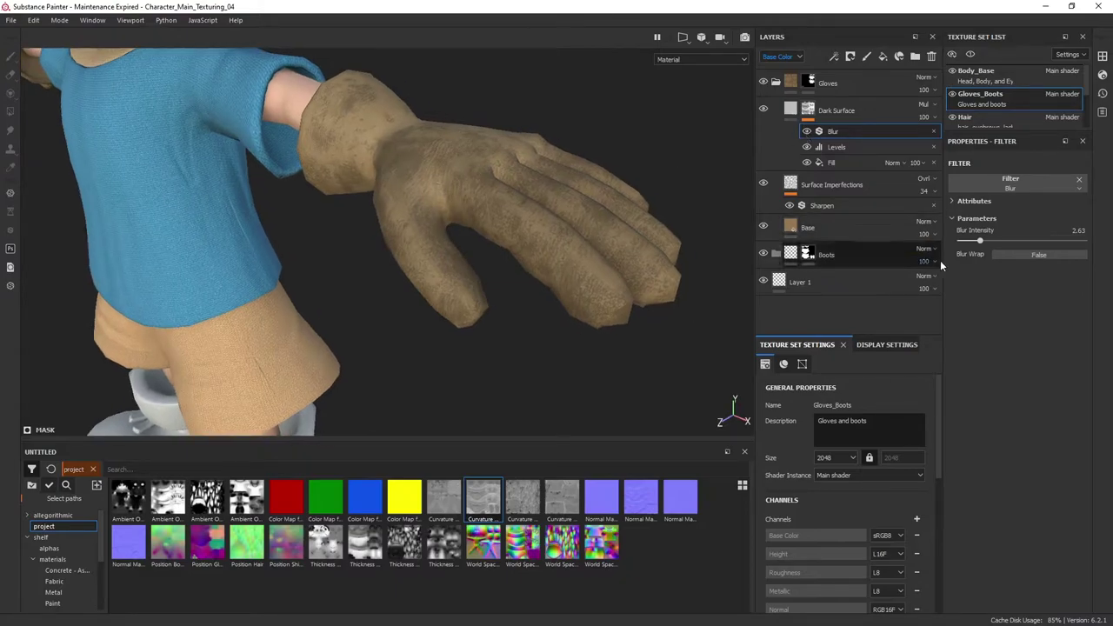
drag(980, 241, 978, 241)
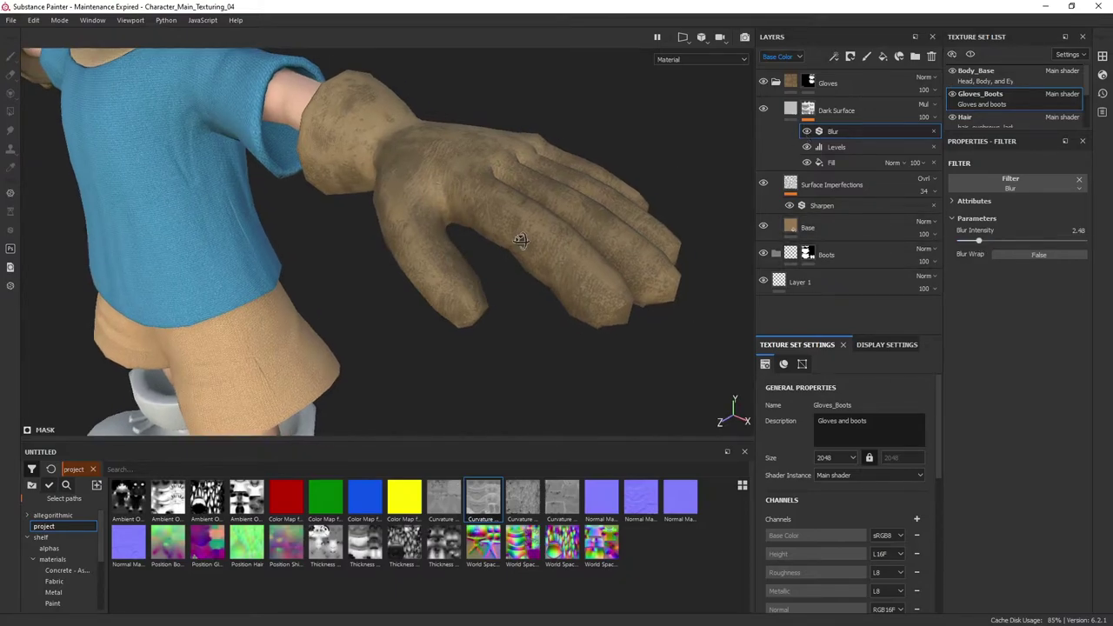
alt+drag(520, 241, 542, 249)
alt+drag(685, 183, 290, 161)
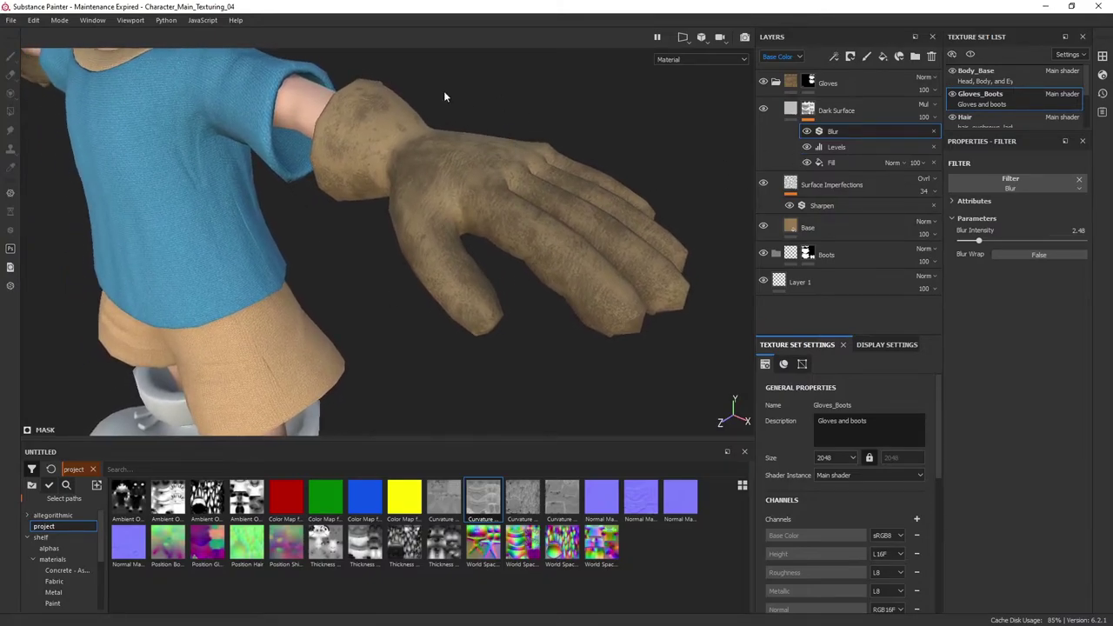
click(763, 110)
click(763, 111)
Add a second fill effect to the Dark Surface mask, above the Blur filter
click(883, 57)
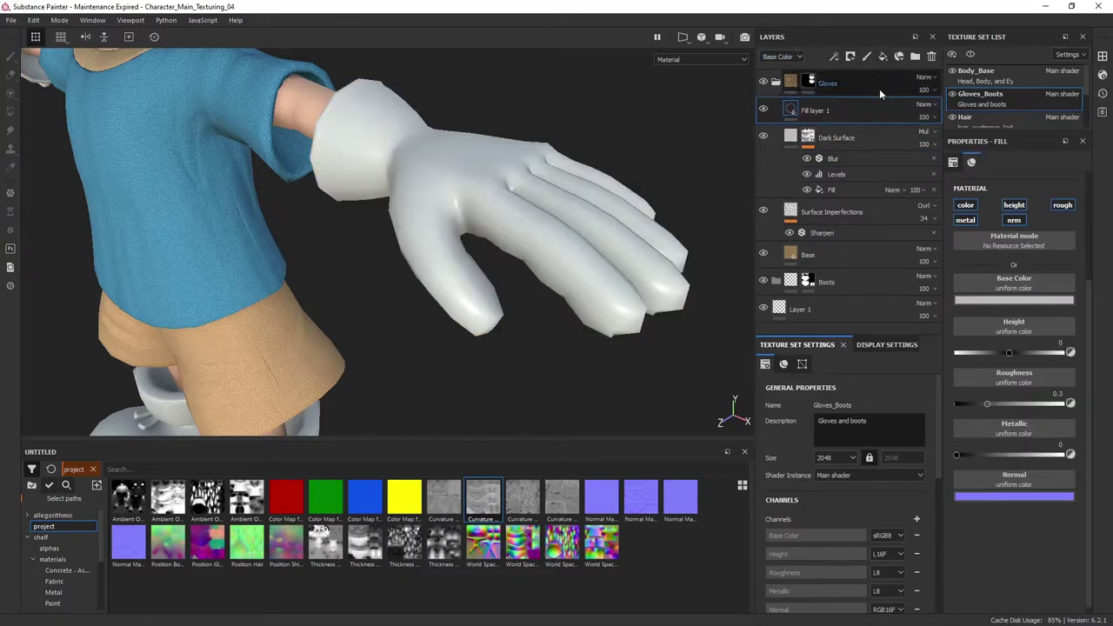
key(Delete)
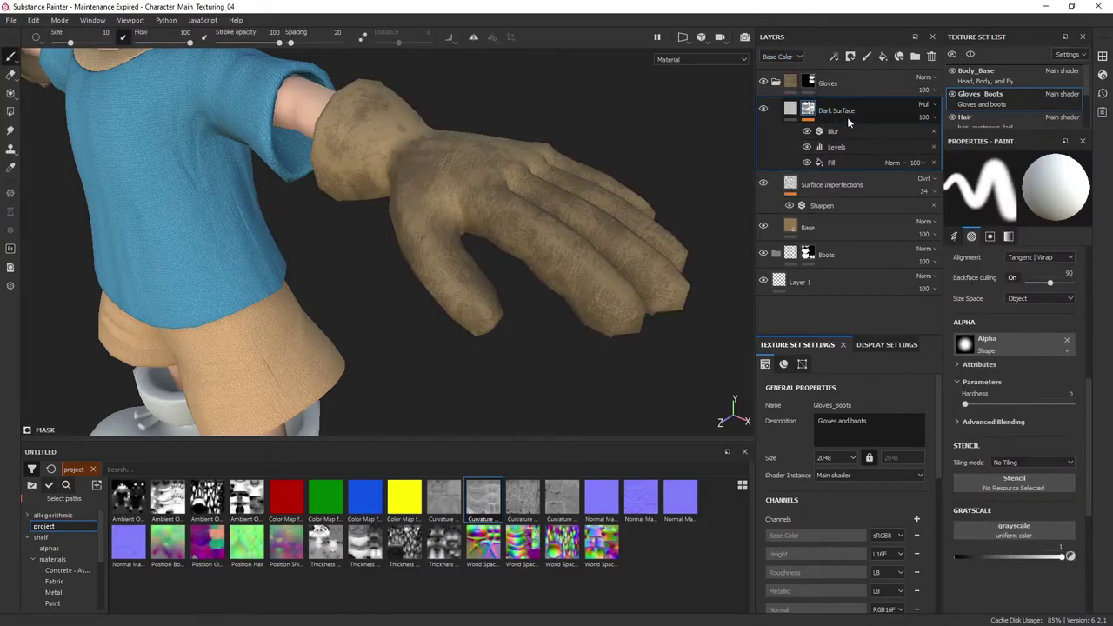
right_click(808, 106)
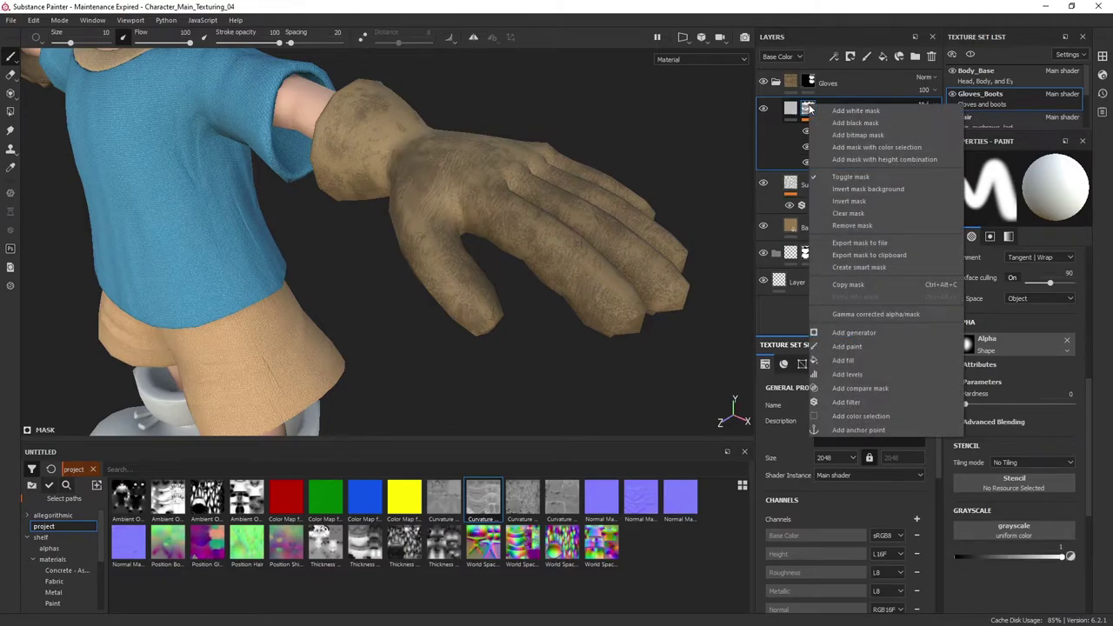
click(843, 360)
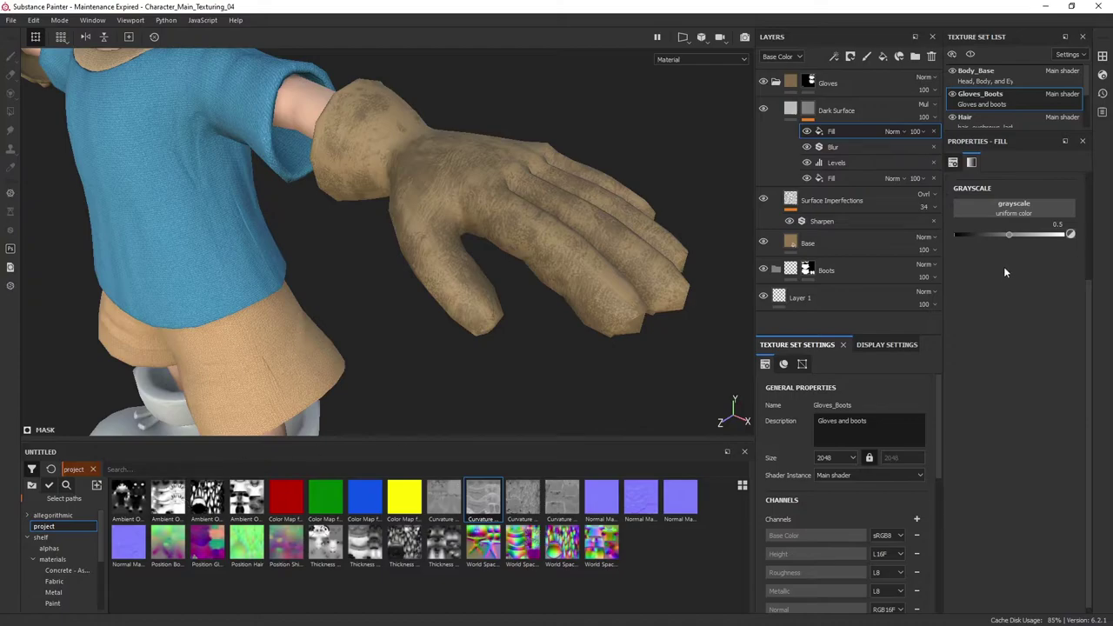
Try Clouds 1 as the new mask fill's grayscale source and replace it with Clouds 2
click(1009, 206)
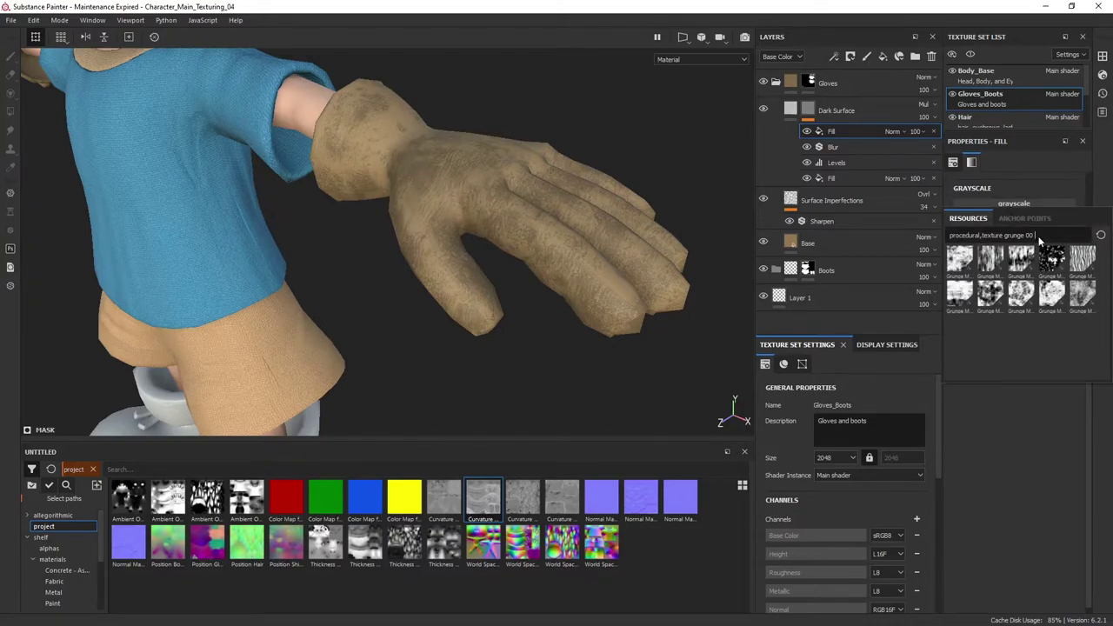
drag(1036, 236, 1006, 239)
text(clouds)
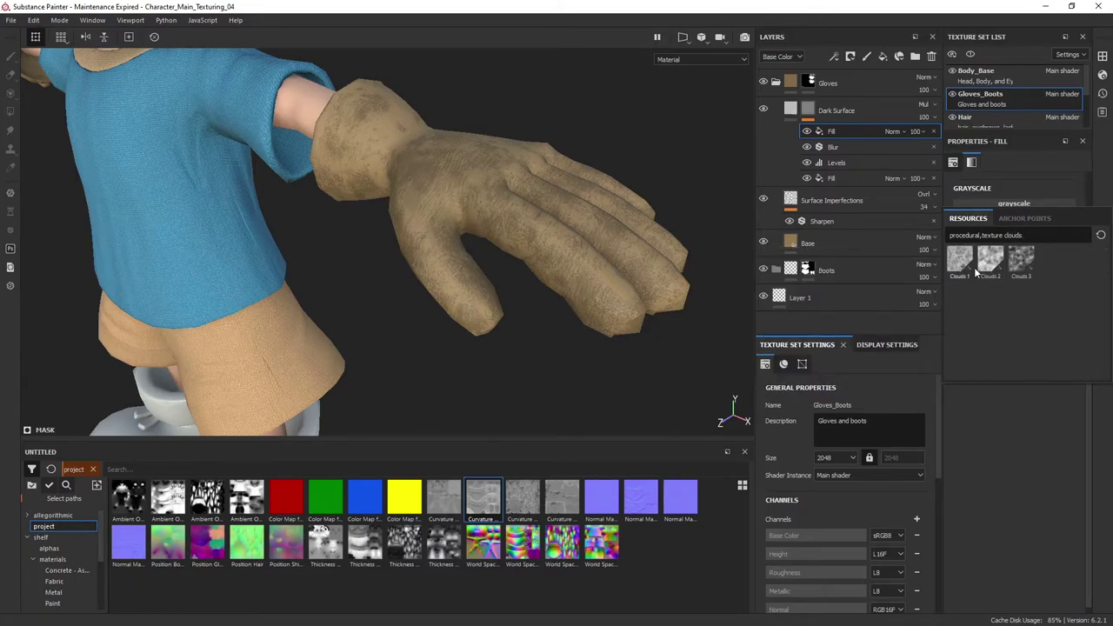
mouse_move(983, 262)
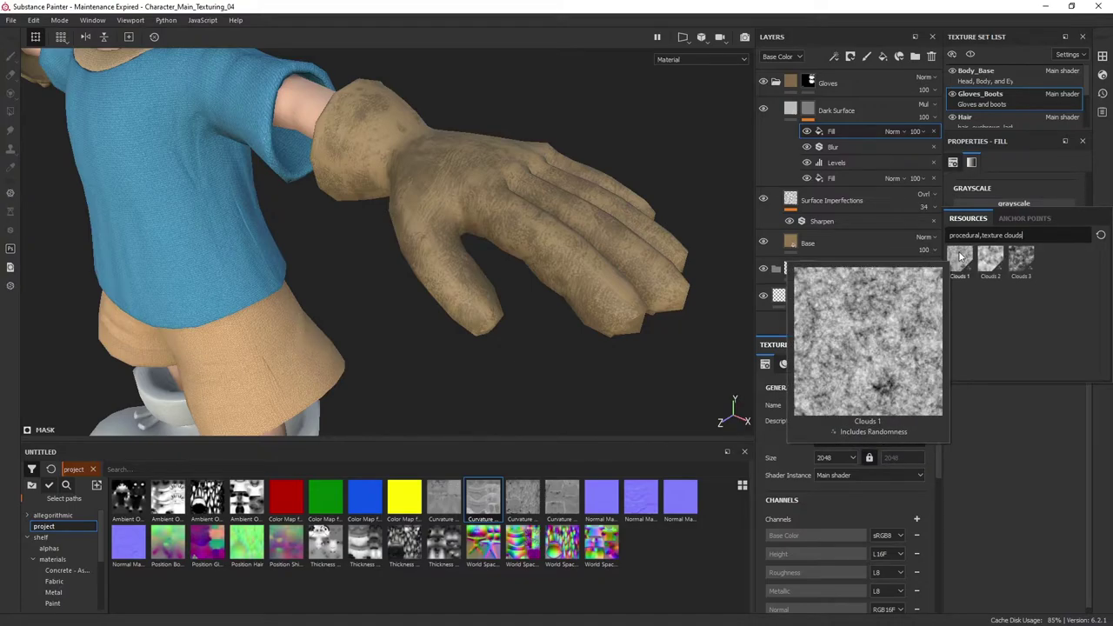
click(960, 257)
alt+drag(671, 286, 465, 252)
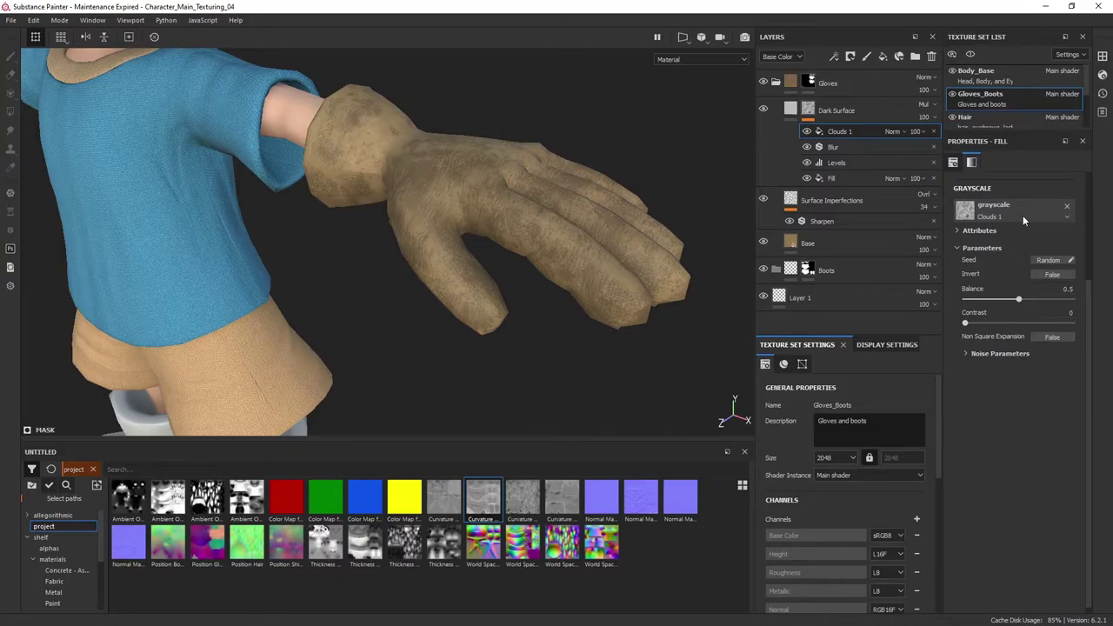
click(1023, 214)
click(988, 275)
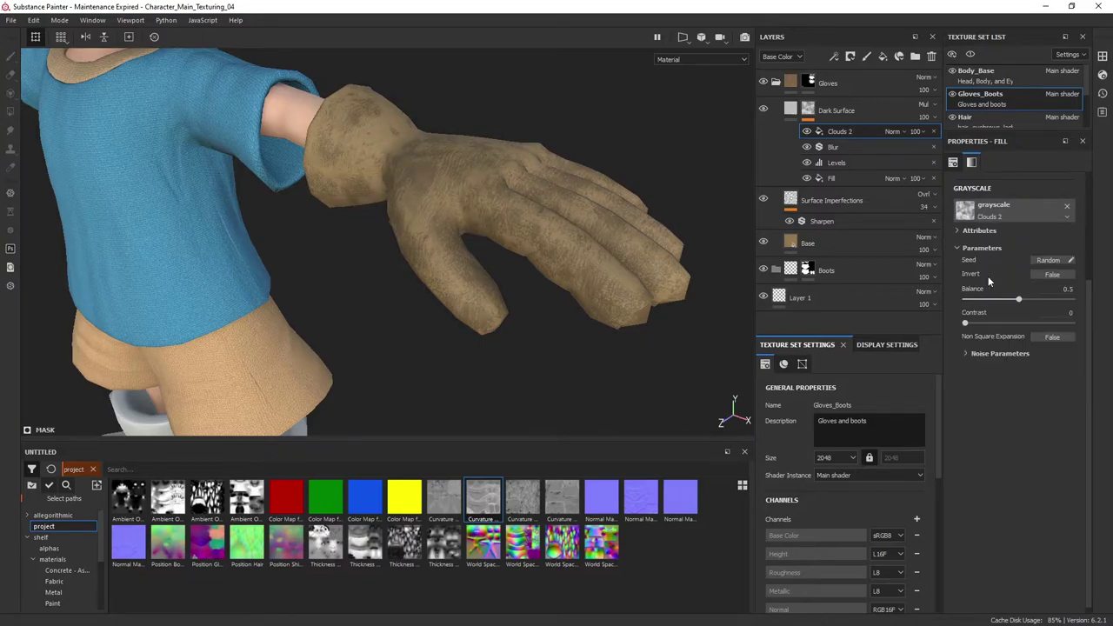
Replace the Dark Surface mask fill's grayscale texture with Clouds 3
click(1031, 215)
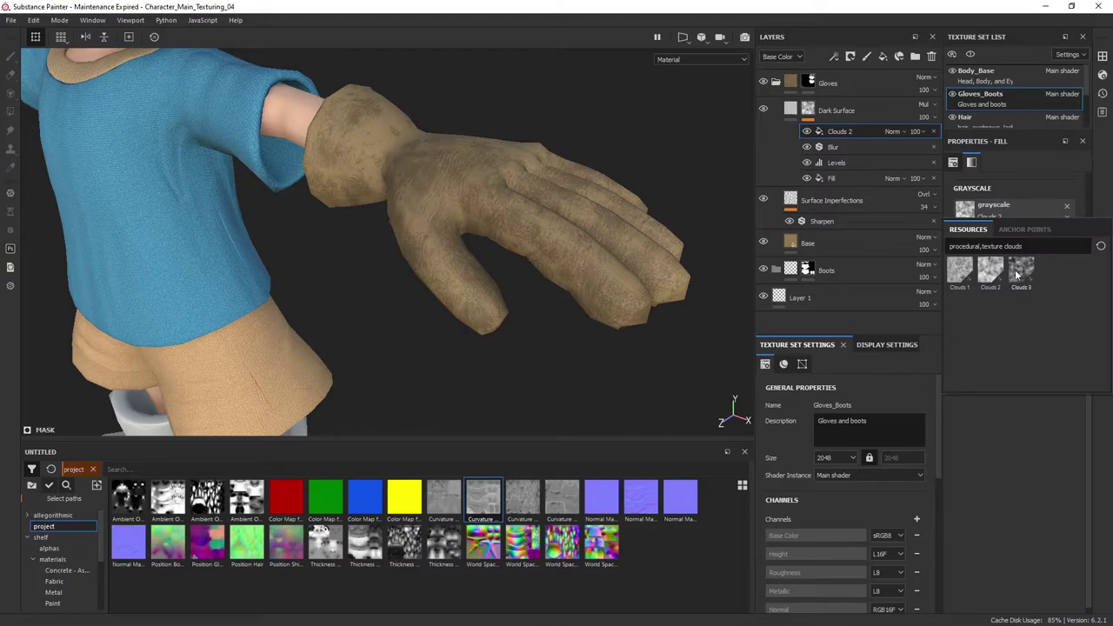
click(1016, 273)
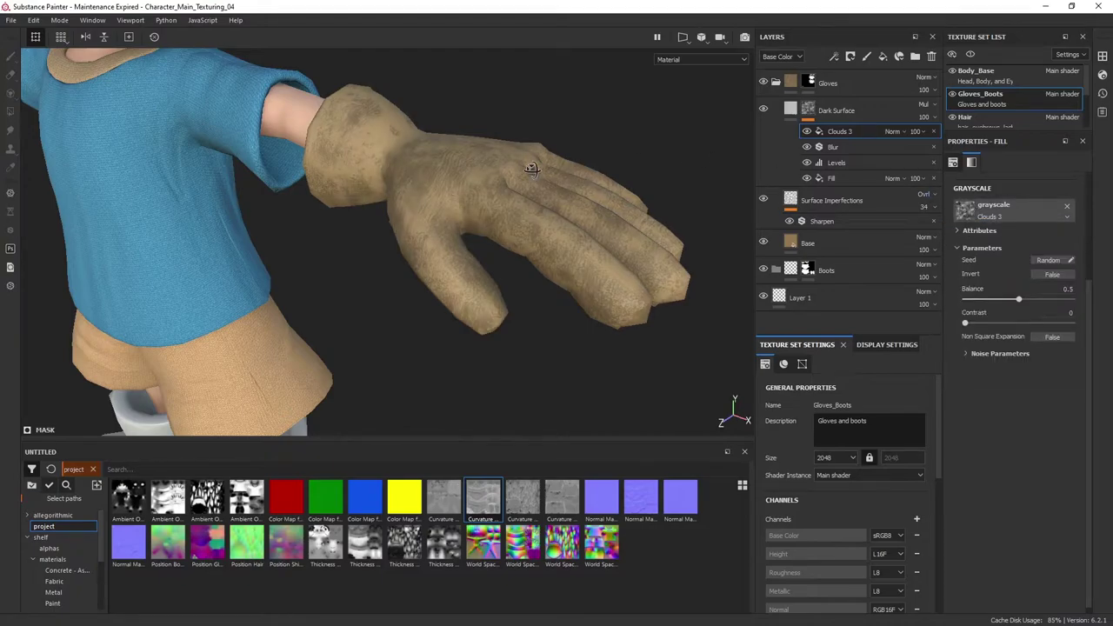
alt+drag(532, 170, 530, 203)
scroll(1034, 363, up, 4)
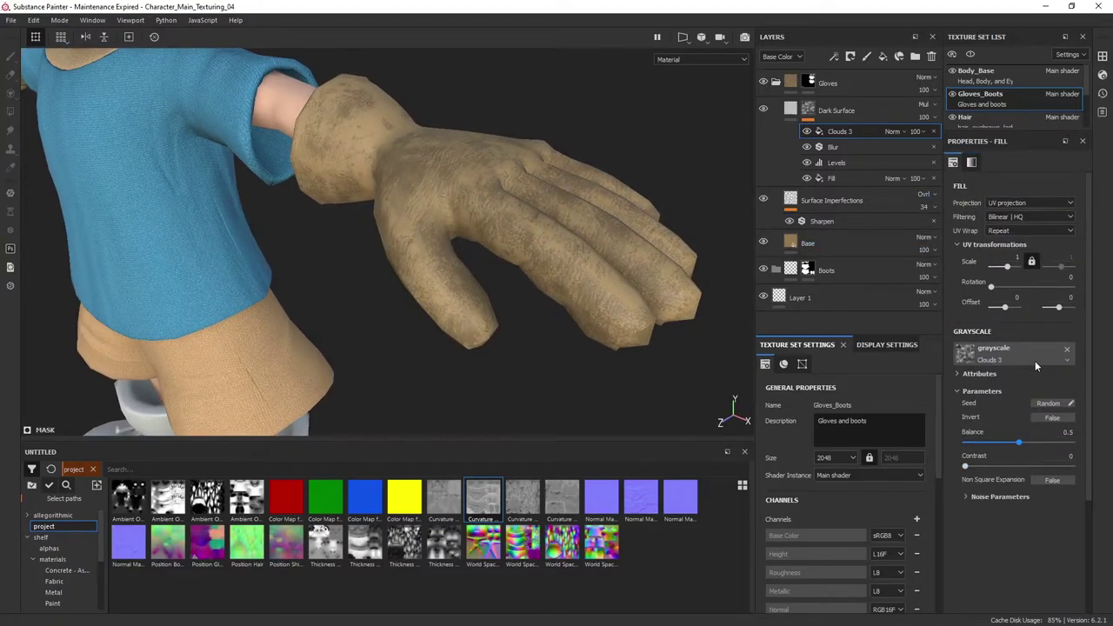
Change the Clouds 3 fill's projection from UV to Tri-planar projection
alt+drag(424, 235, 596, 206)
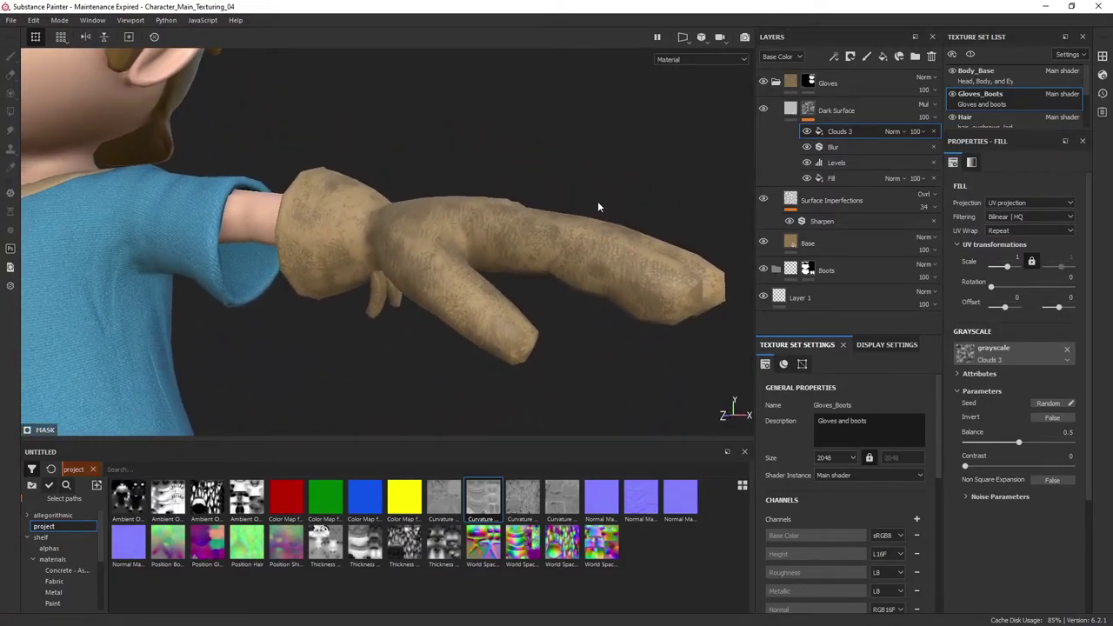
click(1015, 206)
click(1011, 230)
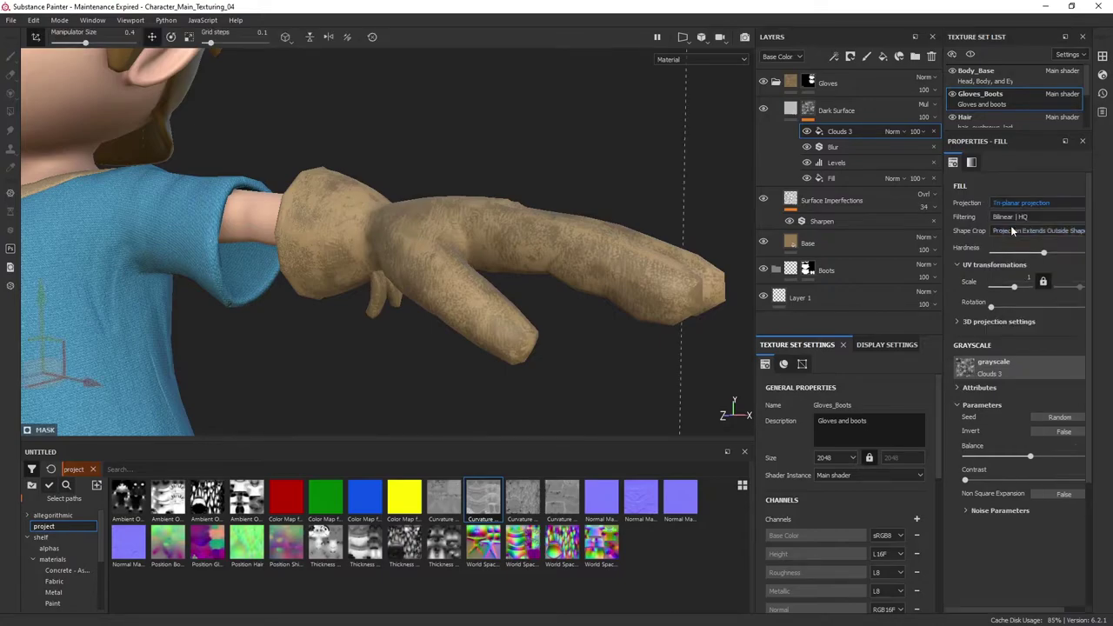
alt+drag(417, 235, 660, 228)
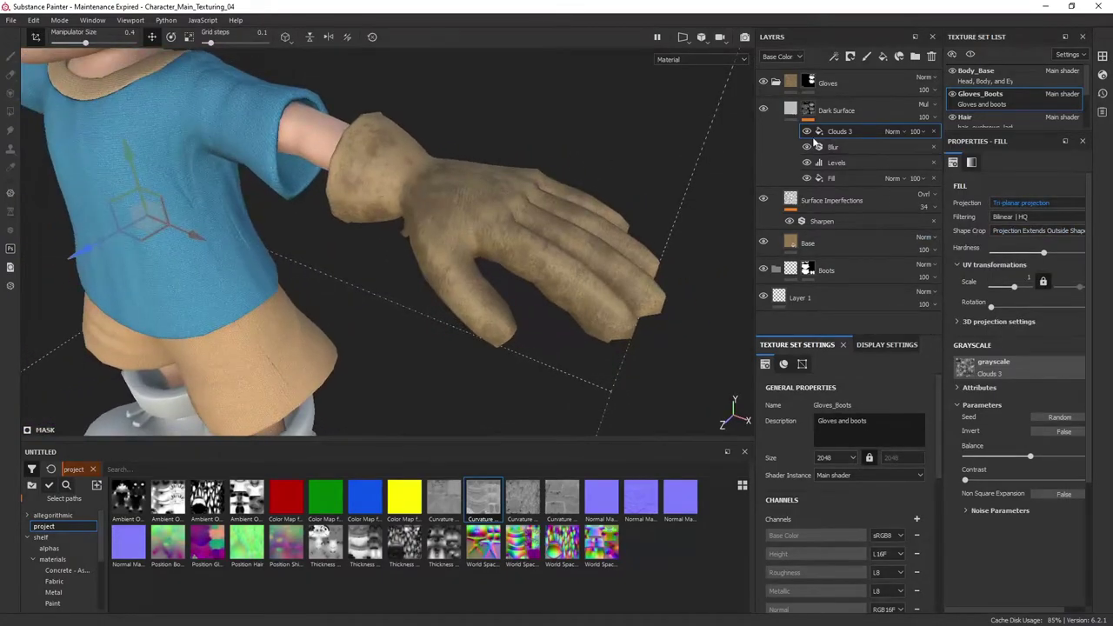
Compare the glove's dark wear from several angles with the Clouds 3 effect switched off and on
click(806, 131)
click(806, 131)
alt+drag(687, 162, 370, 193)
alt+drag(439, 224, 465, 259)
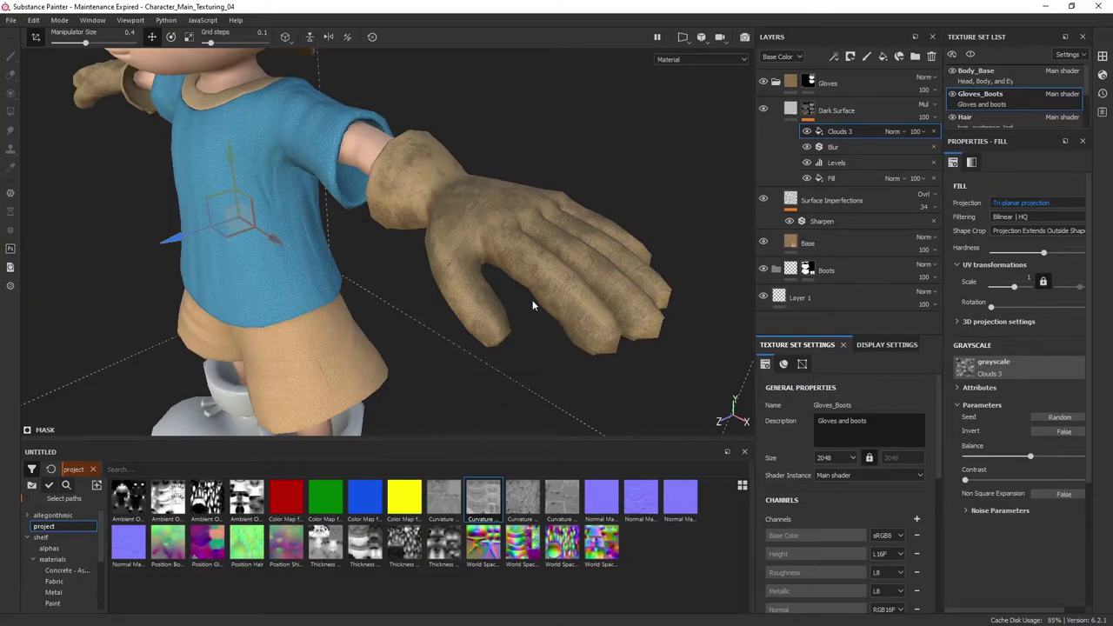
click(806, 131)
click(806, 131)
alt+drag(527, 237, 532, 271)
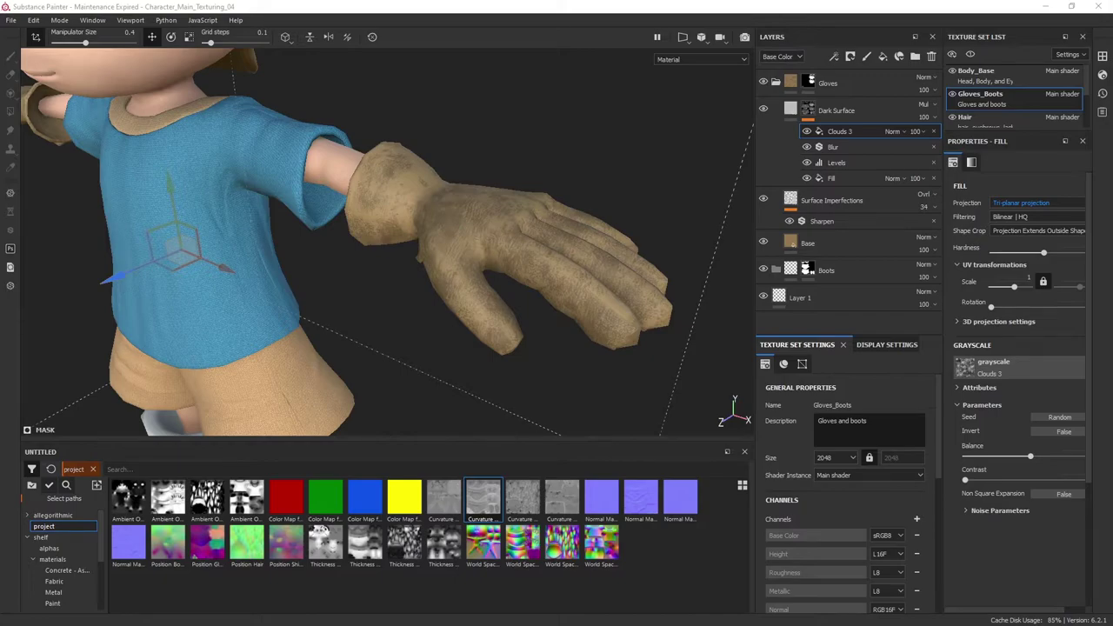
alt+drag(461, 220, 483, 219)
alt+drag(598, 229, 626, 187)
Add a fill layer above Dark Surface in the Gloves folder and name it Color Variation
click(890, 106)
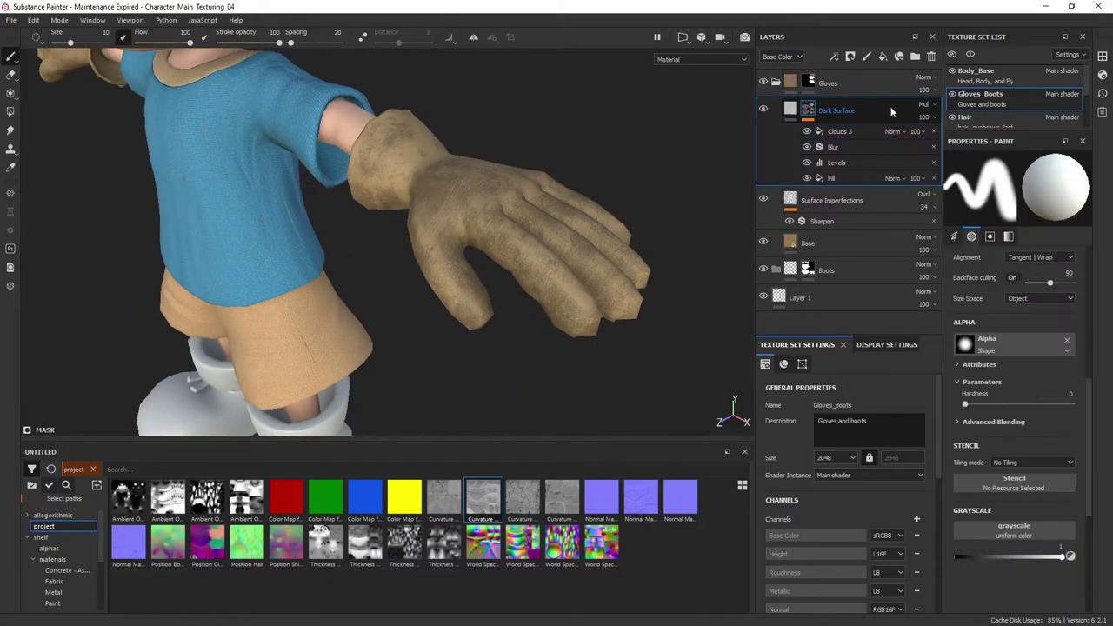
click(882, 57)
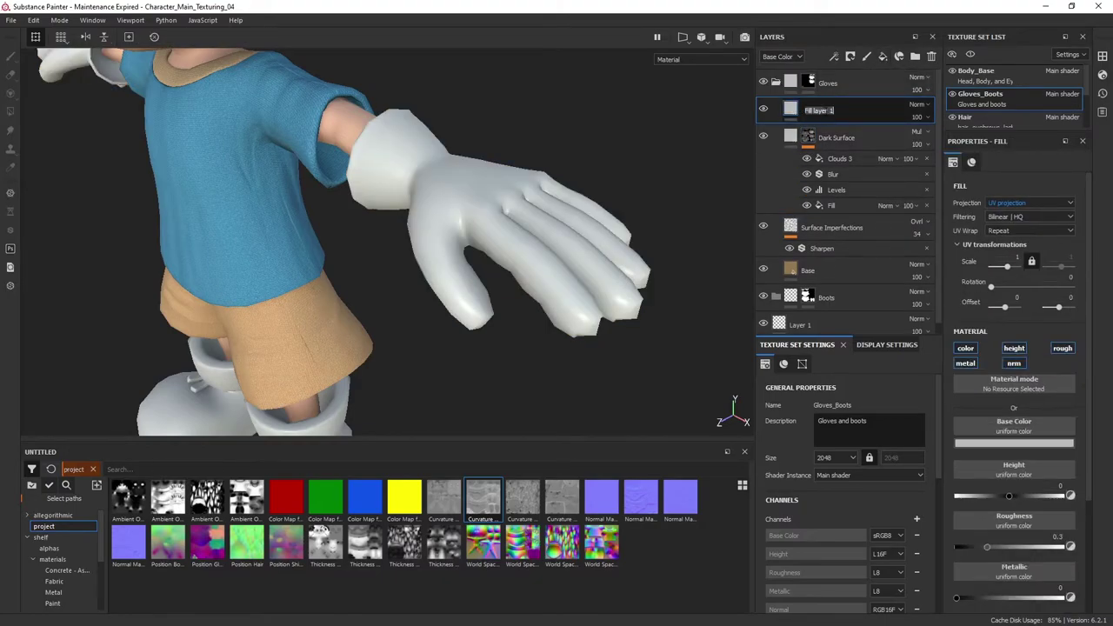
text(Color Variation)
click(53, 515)
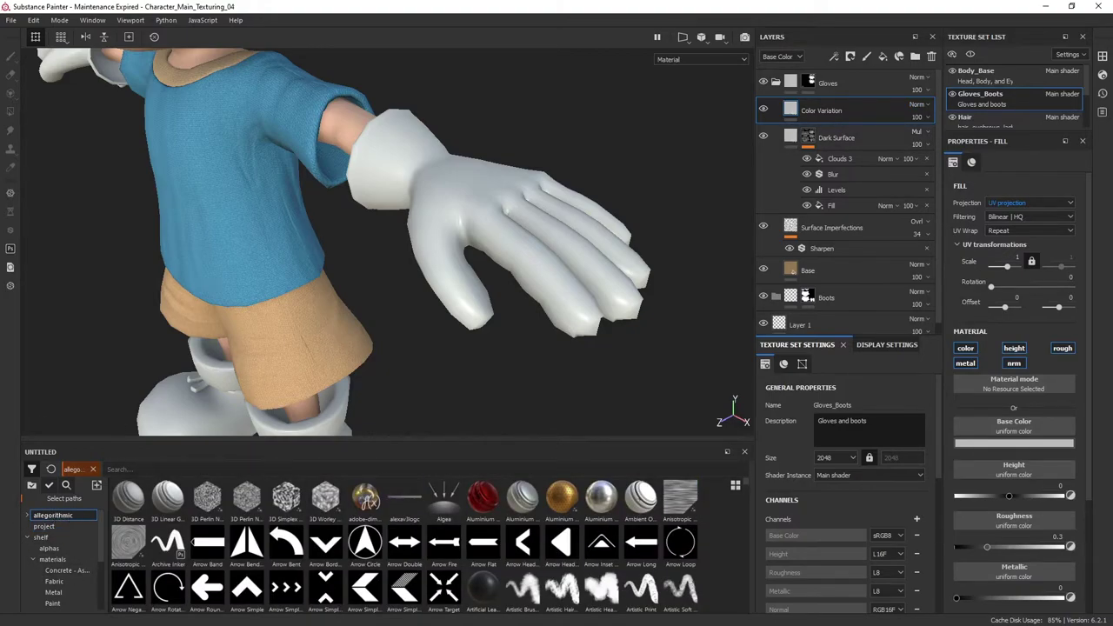
click(801, 114)
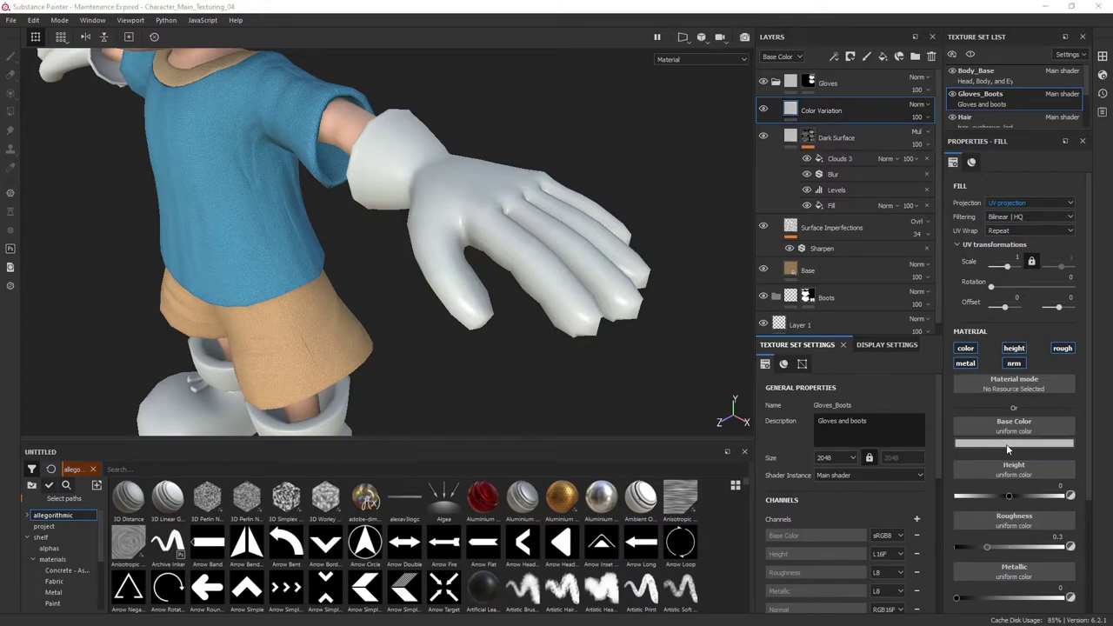
Set the Color Variation layer's base color to a reddish brown with RGB values 0.175, 0.070, 0.042
click(1007, 445)
click(1010, 456)
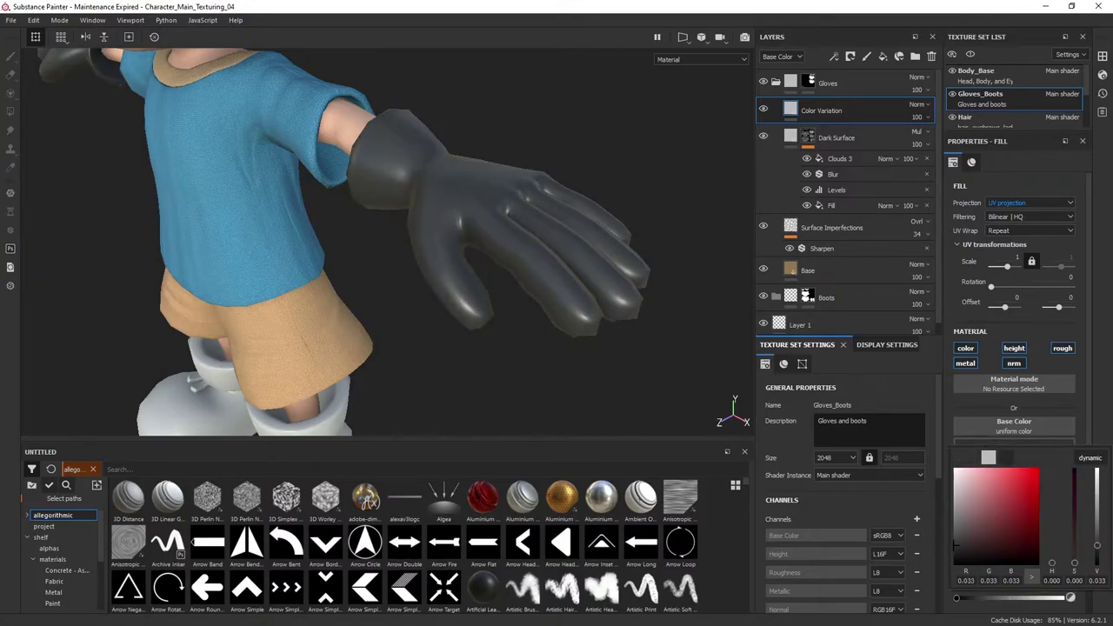
click(790, 269)
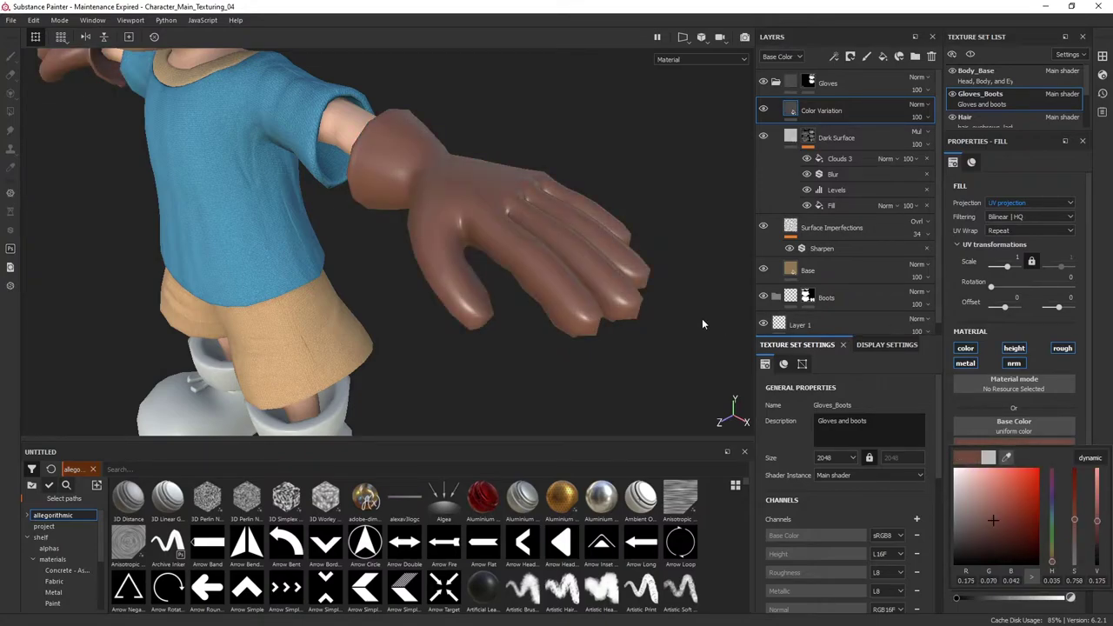
click(561, 322)
alt+middle_drag(562, 322, 554, 311)
click(1063, 445)
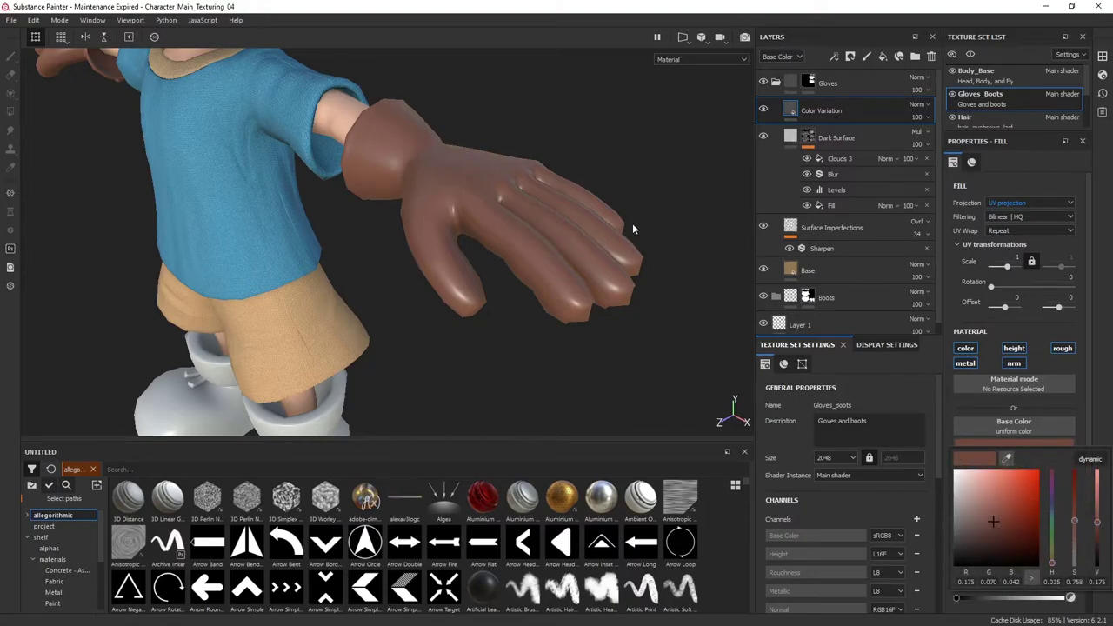
click(516, 224)
alt+drag(496, 241, 511, 231)
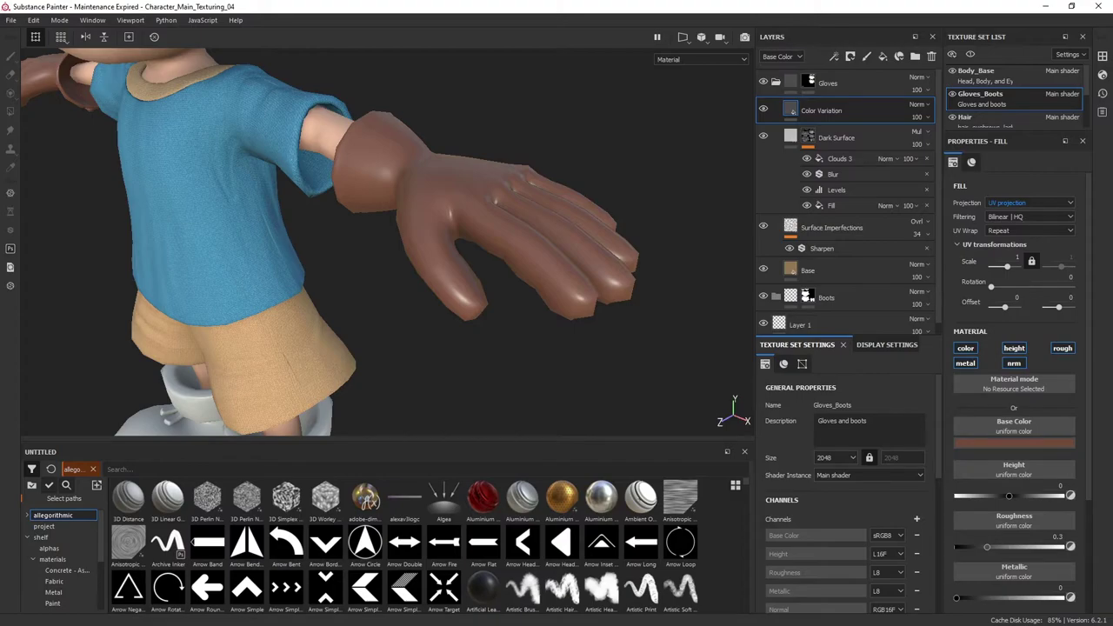
Add a black mask to the Color Variation layer and put an empty generator effect on it
right_click(864, 106)
click(911, 126)
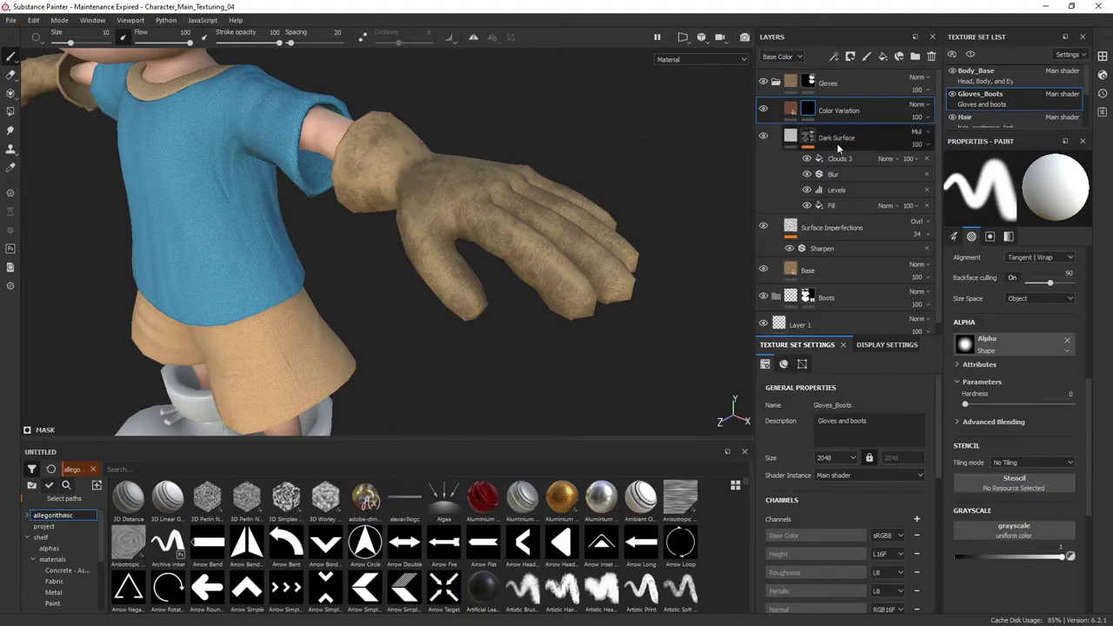
right_click(812, 112)
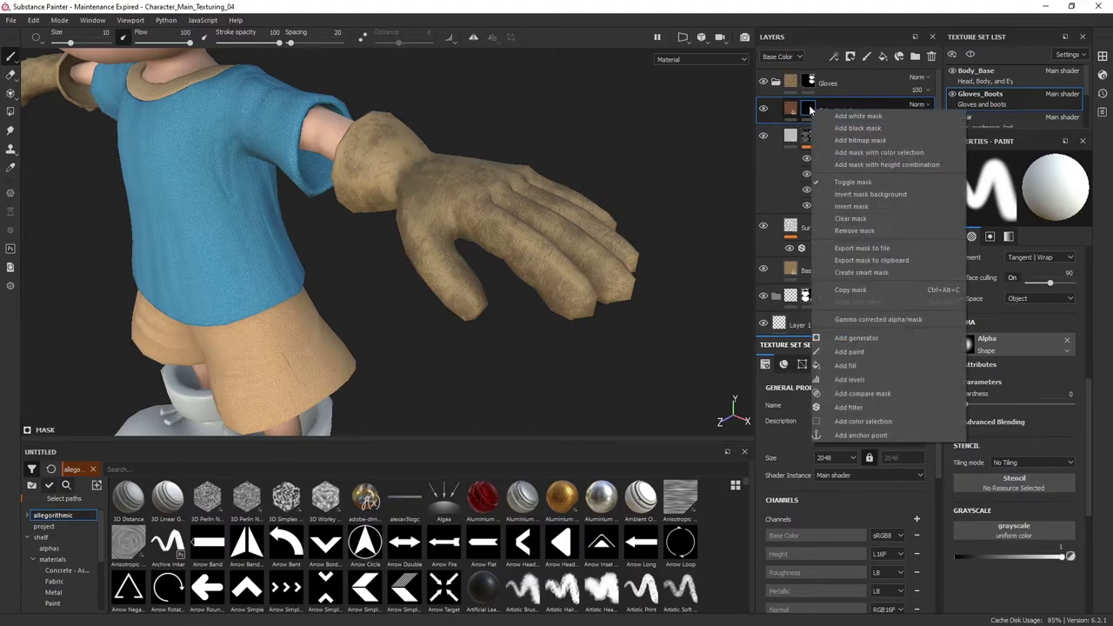
click(897, 337)
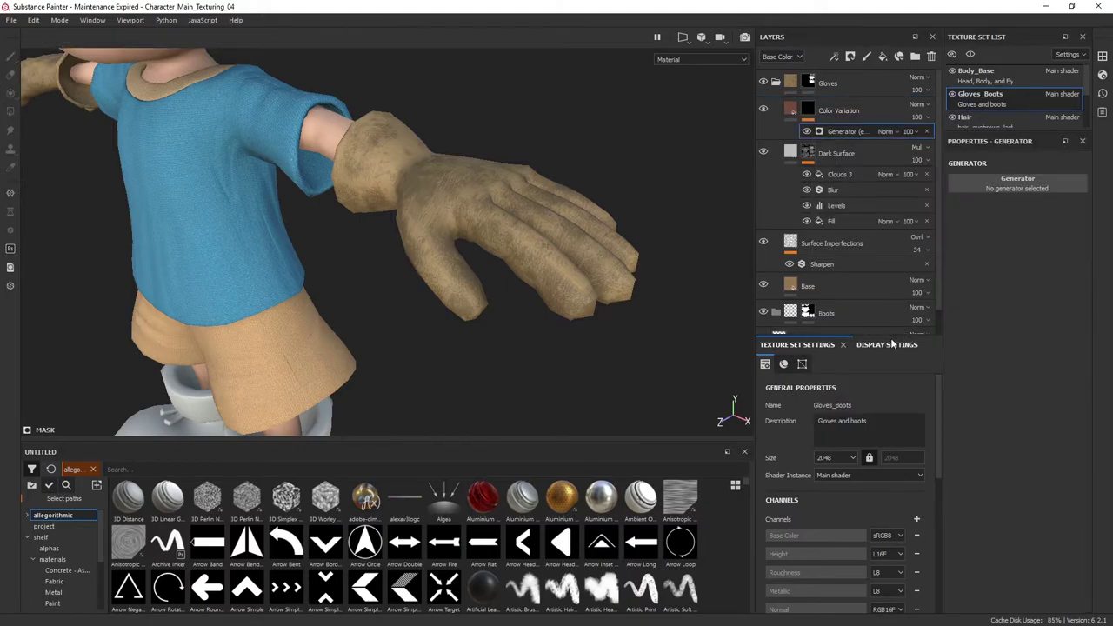
Try the Curvature generator on the Color Variation mask and expand its Curvature parameters
click(1040, 185)
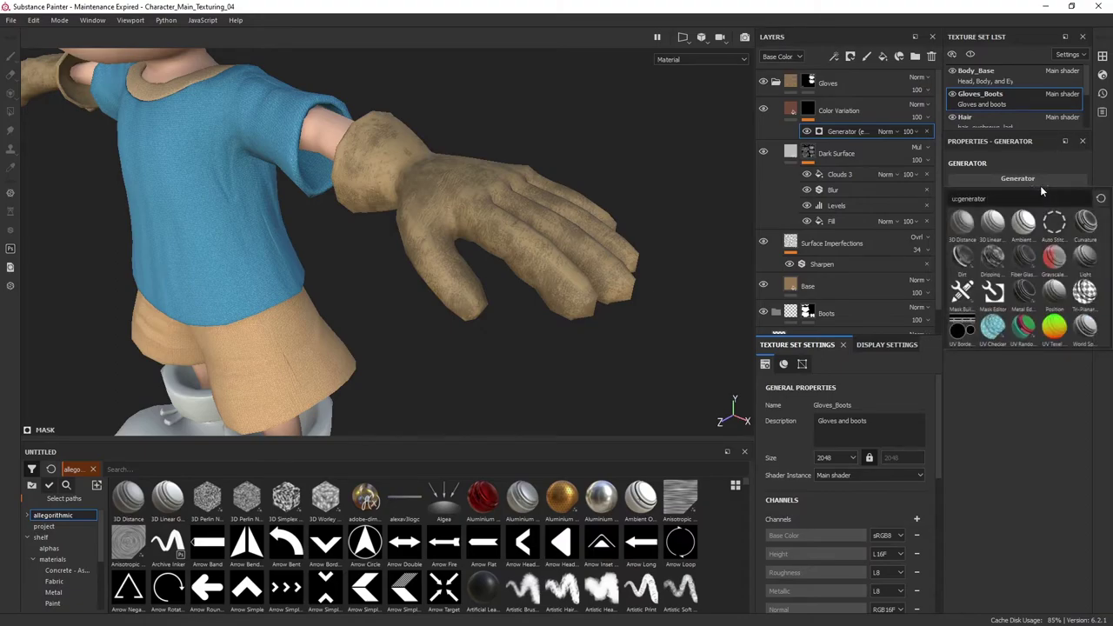
click(1058, 200)
click(1086, 223)
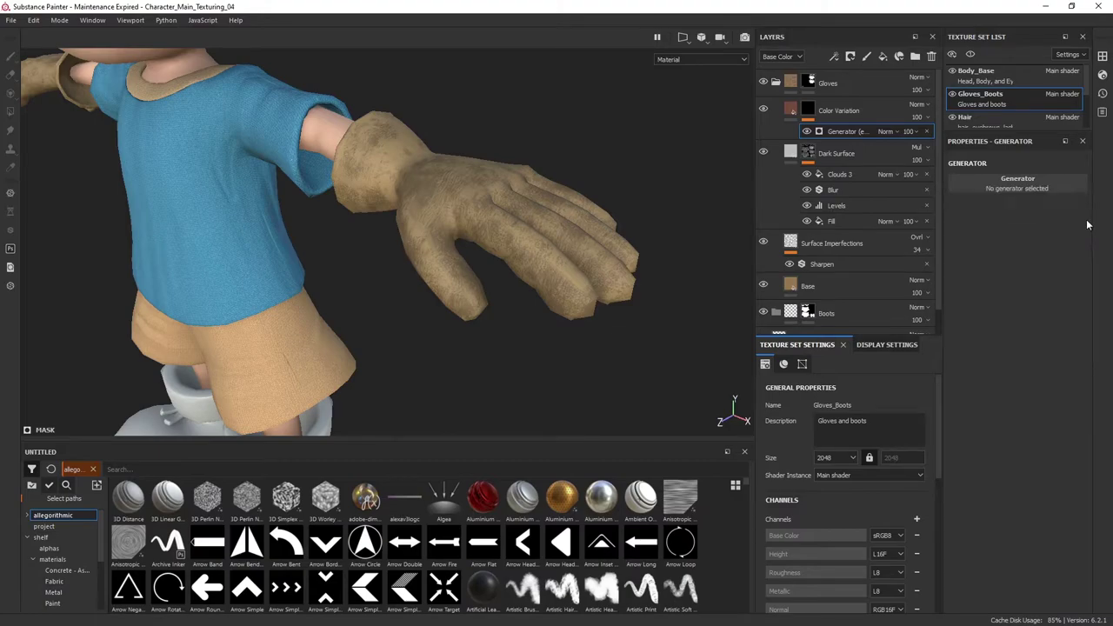
alt+drag(429, 188, 591, 270)
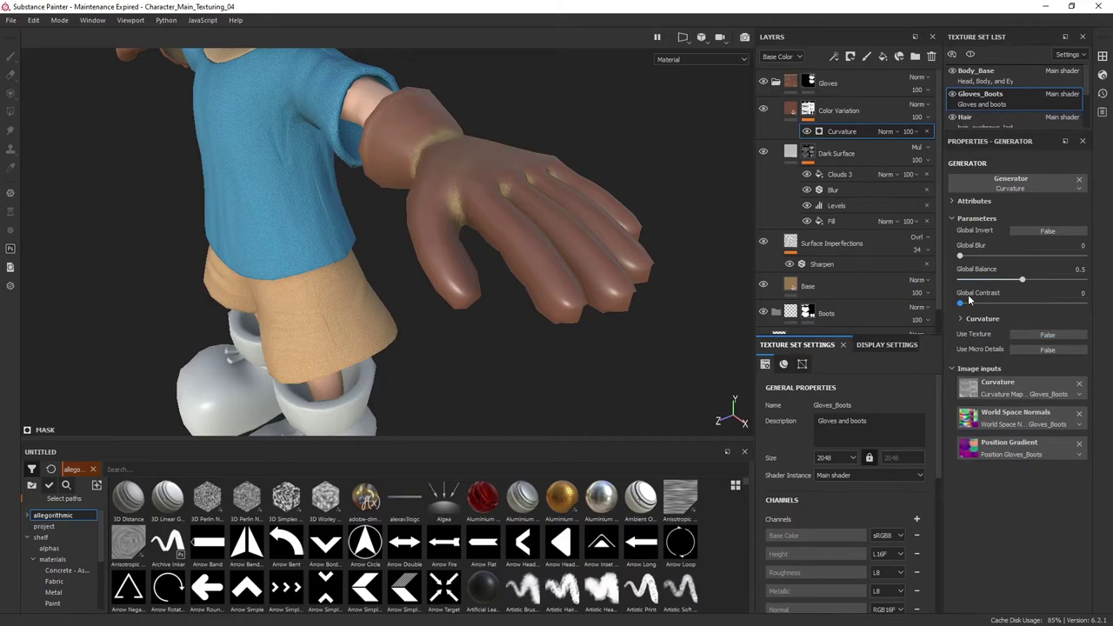
click(965, 319)
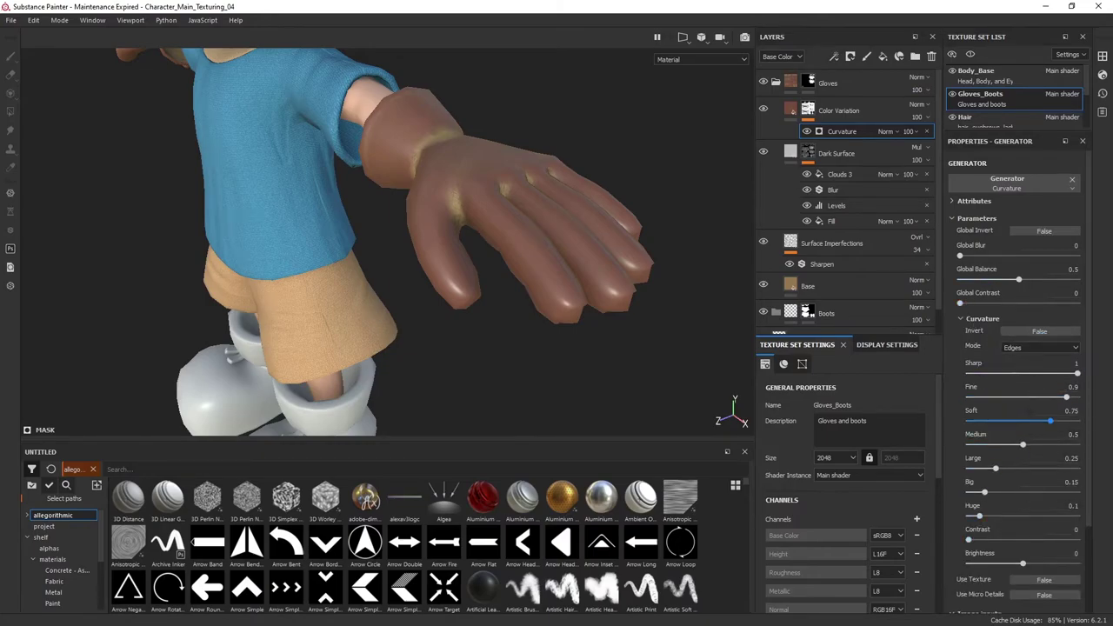
Try lowering the Curvature generator's Global Balance to 0.01 and its effect opacity to 47
drag(1018, 280, 960, 280)
alt+drag(513, 254, 435, 241)
click(914, 132)
click(924, 154)
drag(928, 154, 927, 154)
alt+drag(544, 189, 421, 274)
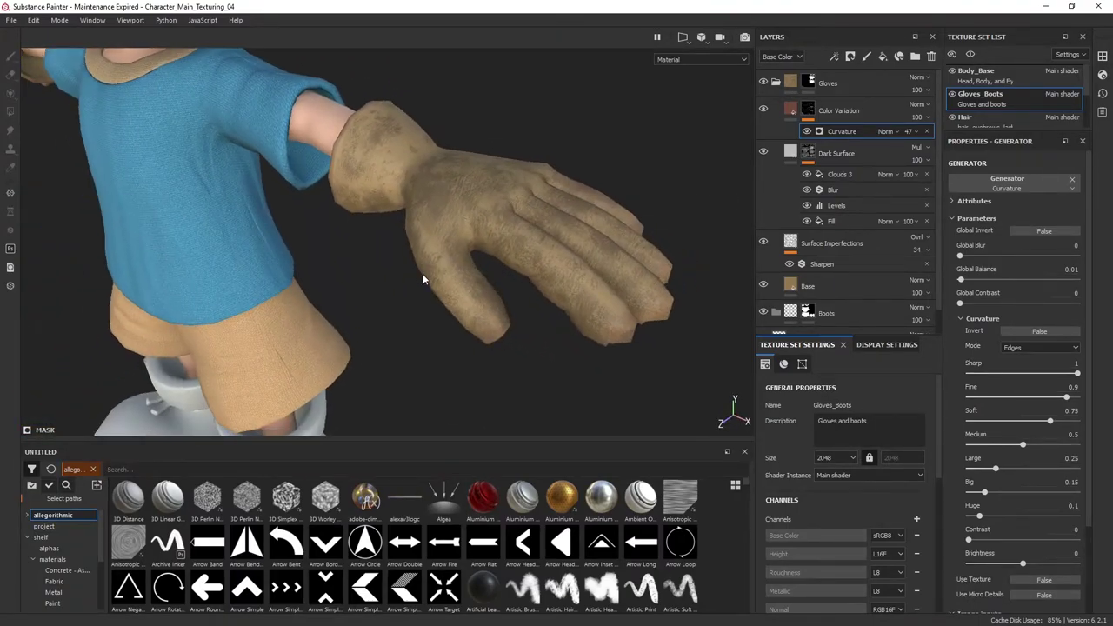
Undo the opacity and Global Balance changes and the Curvature generator assignment
key(ctrl+z)
key(ctrl+z)
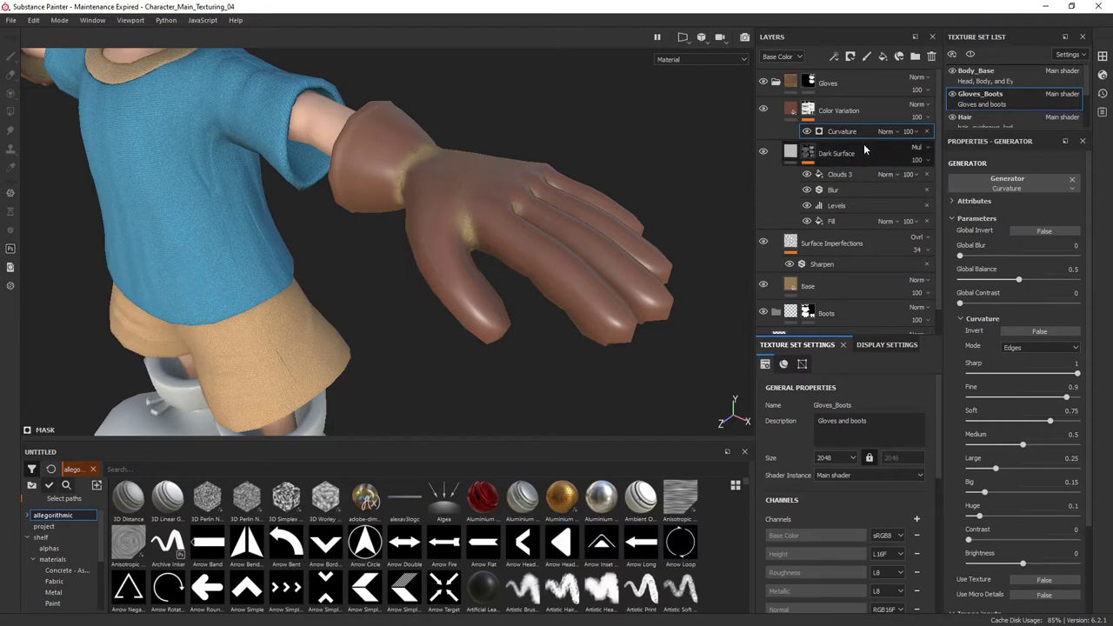
key(ctrl+z)
Assign the Mask Editor generator to the Color Variation mask's empty generator effect
click(1037, 184)
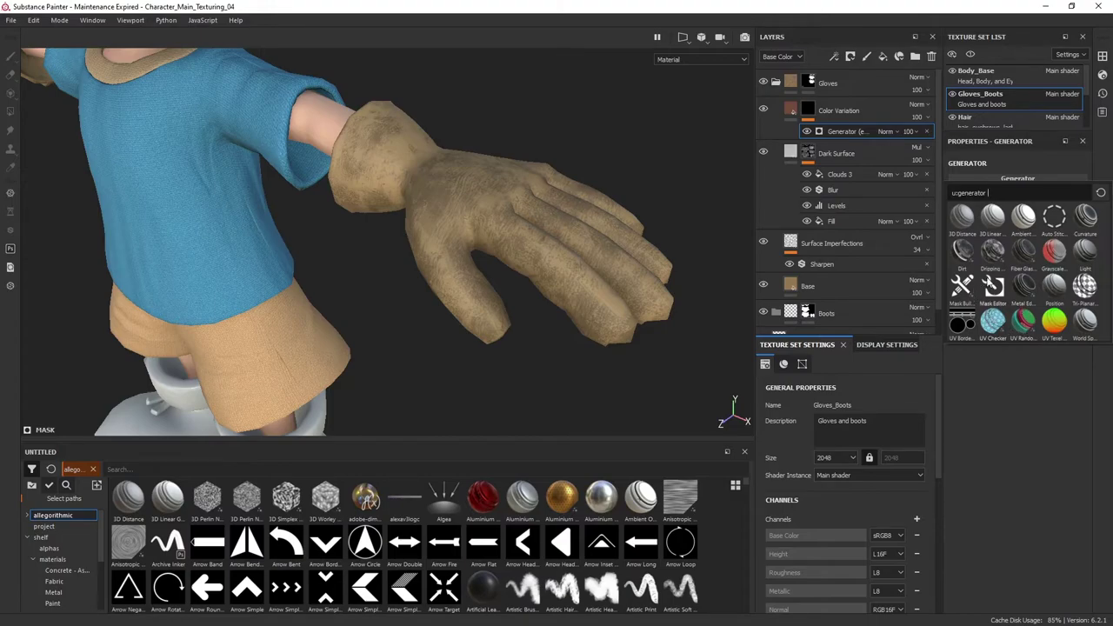
mouse_move(991, 285)
click(996, 291)
alt+drag(596, 266, 404, 132)
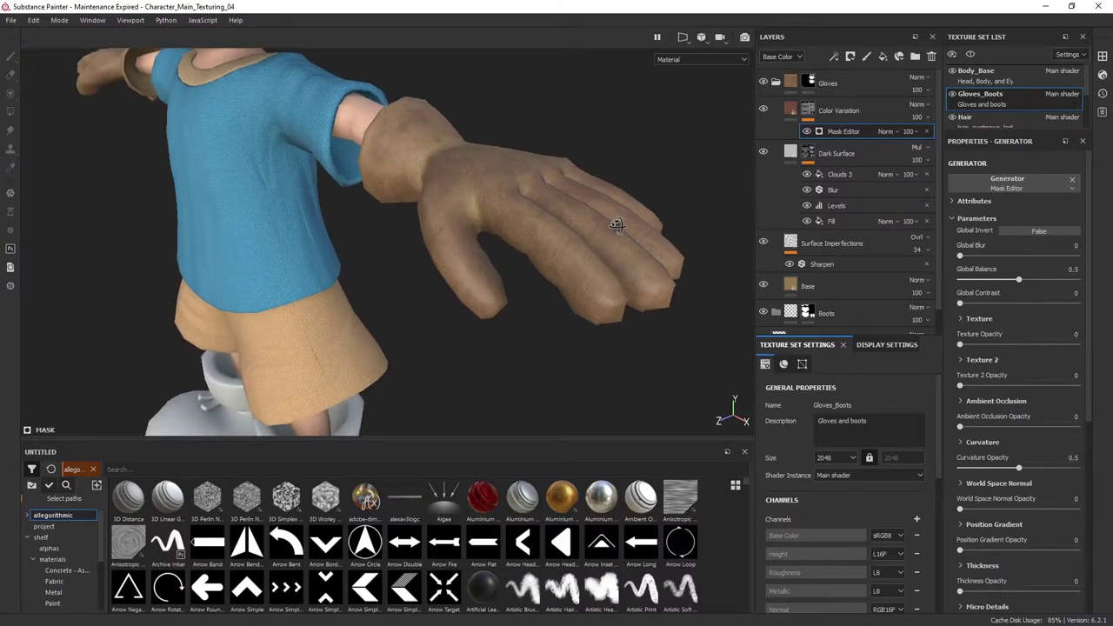
alt+drag(618, 231, 630, 228)
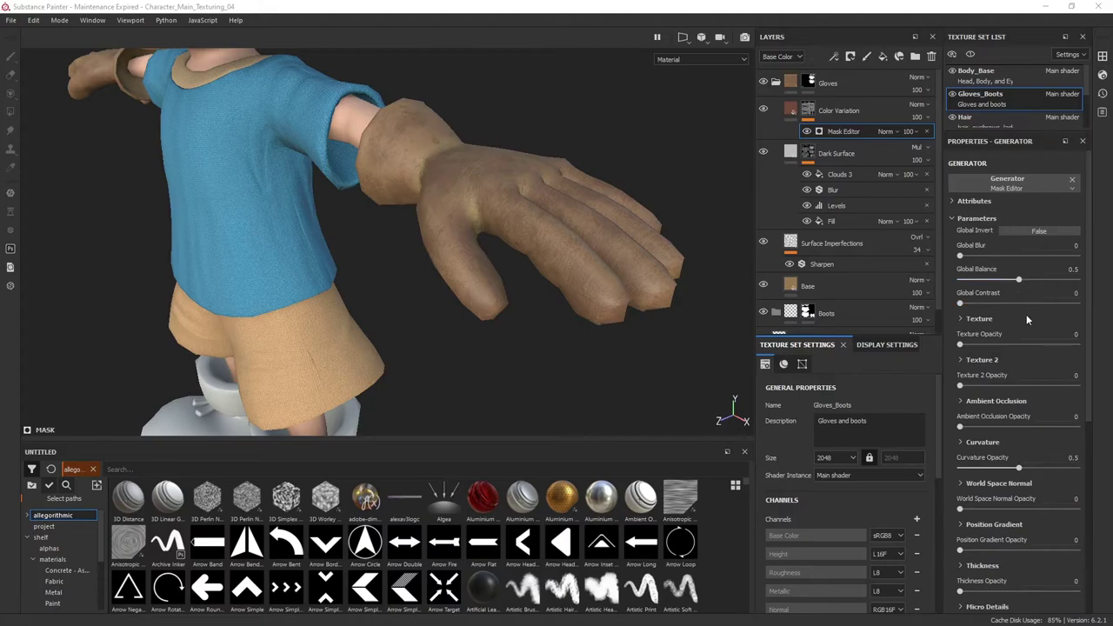
In the Mask Editor's Curvature parameters, lower Fine to 0.22 and Soft to 0.09
scroll(1033, 357, down, 1)
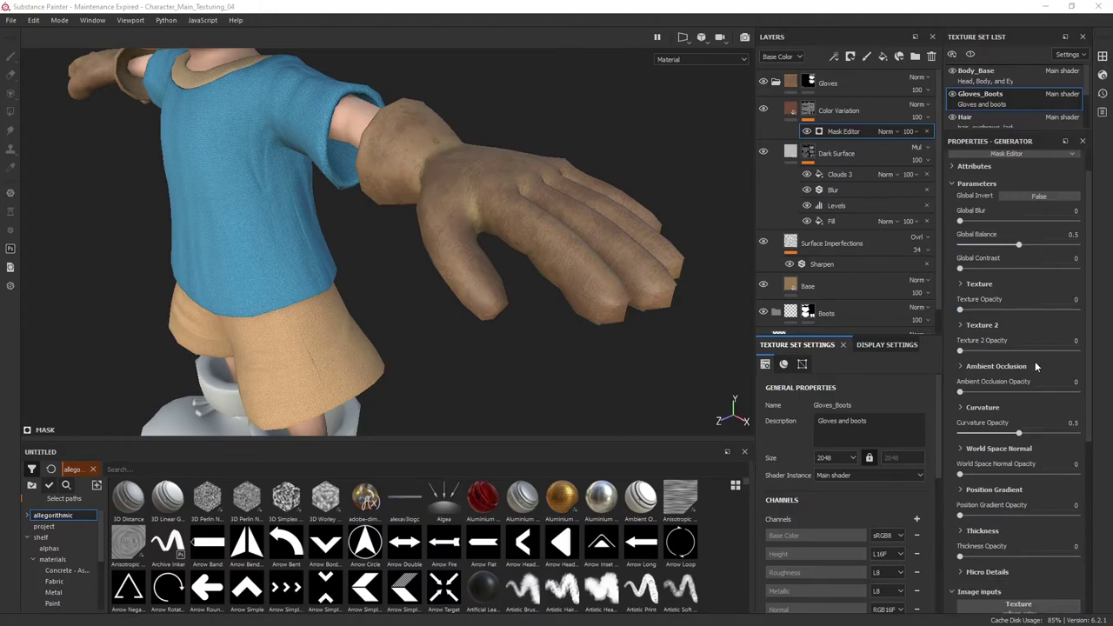
click(972, 409)
scroll(994, 399, down, 2)
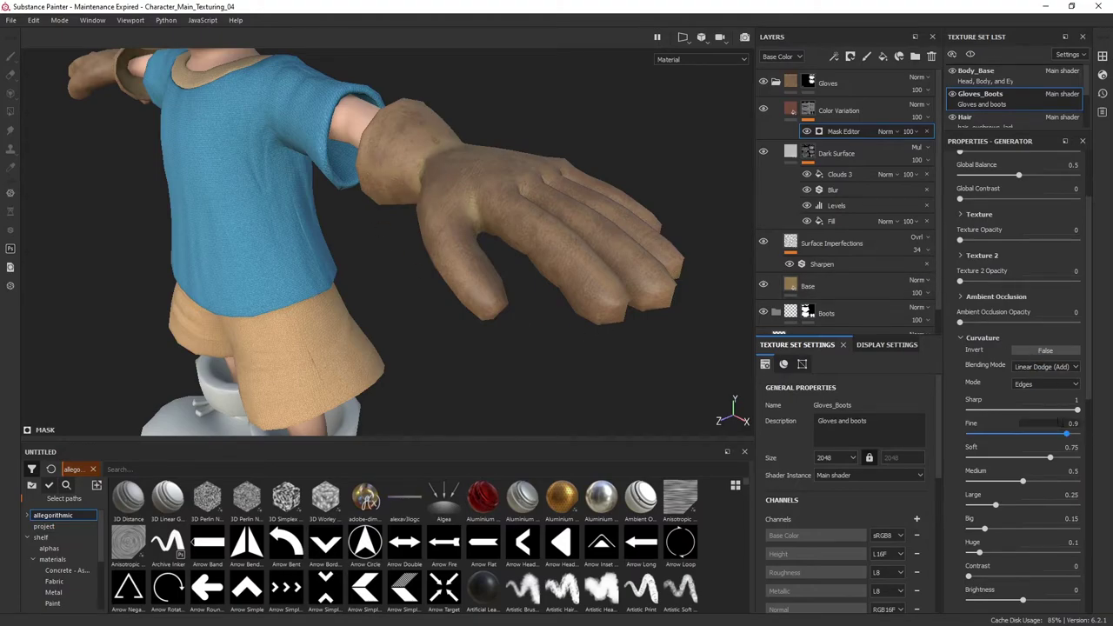
drag(1068, 437, 987, 432)
alt+drag(497, 231, 544, 246)
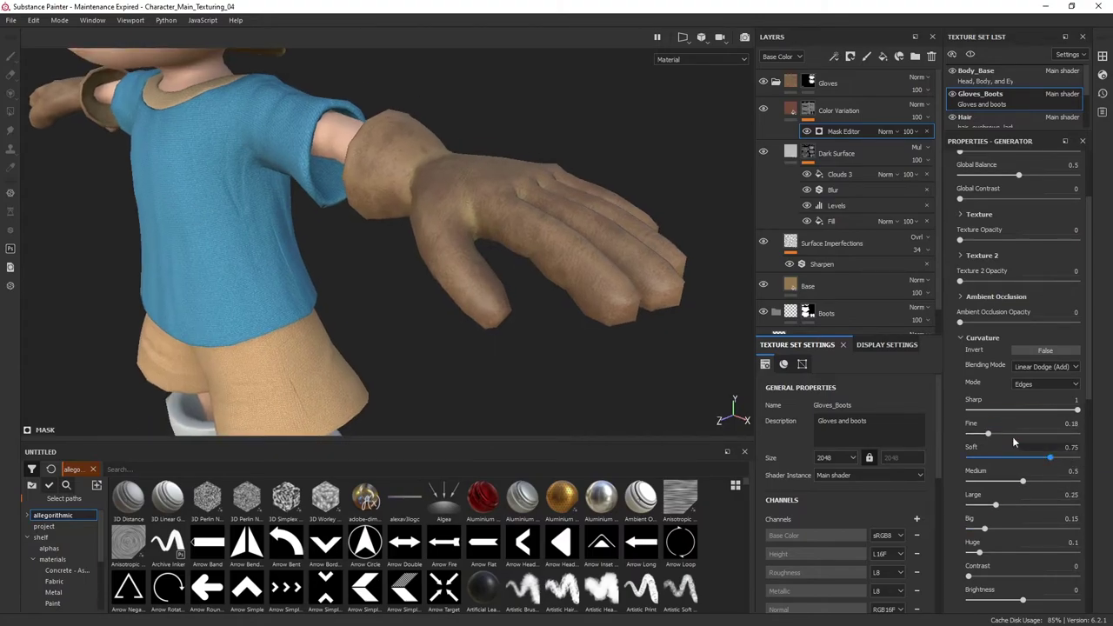
drag(987, 432, 992, 433)
drag(1050, 458, 978, 463)
alt+drag(509, 305, 426, 300)
alt+drag(642, 315, 566, 240)
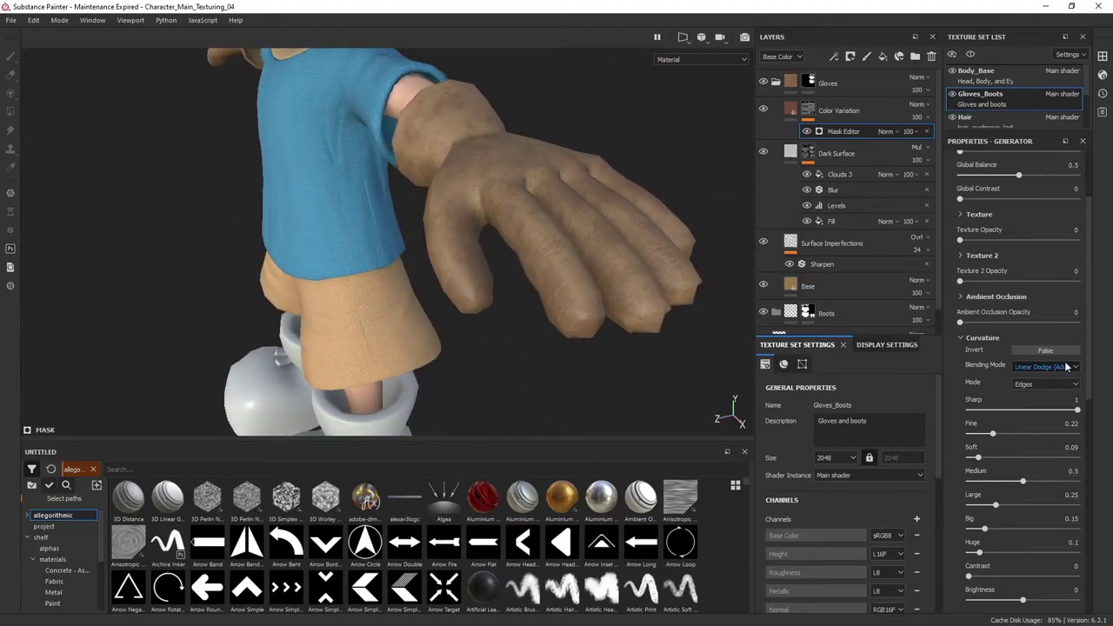
Set the Mask Editor's Curvature Opacity to 0.33, comparing the glove with the Color Variation layer switched off and on
scroll(1039, 461, down, 5)
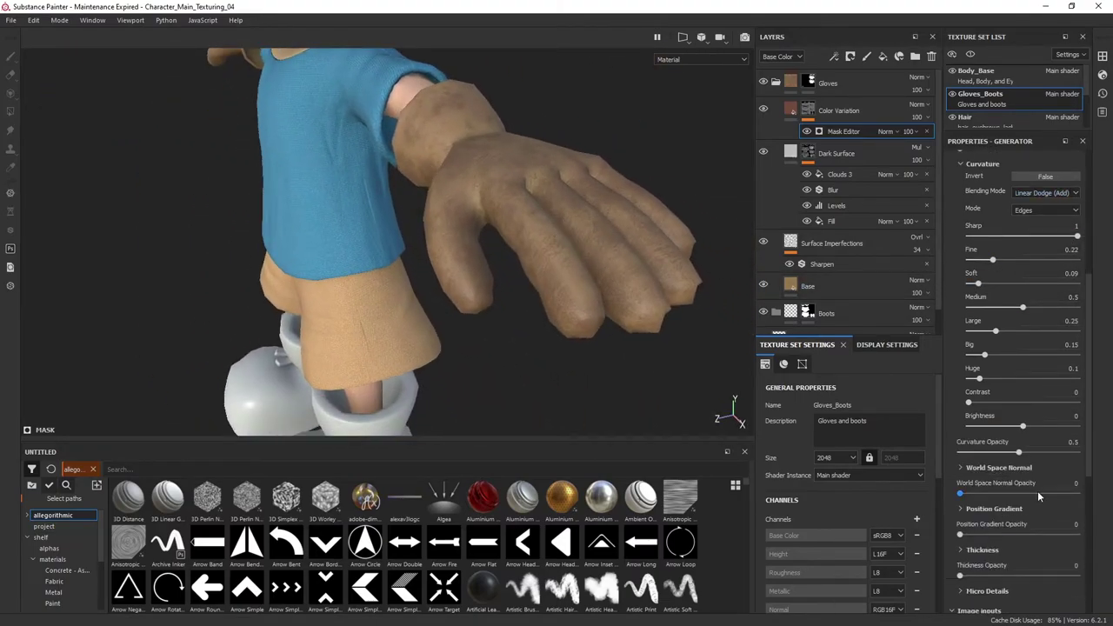
drag(1020, 457, 999, 458)
alt+drag(443, 252, 526, 267)
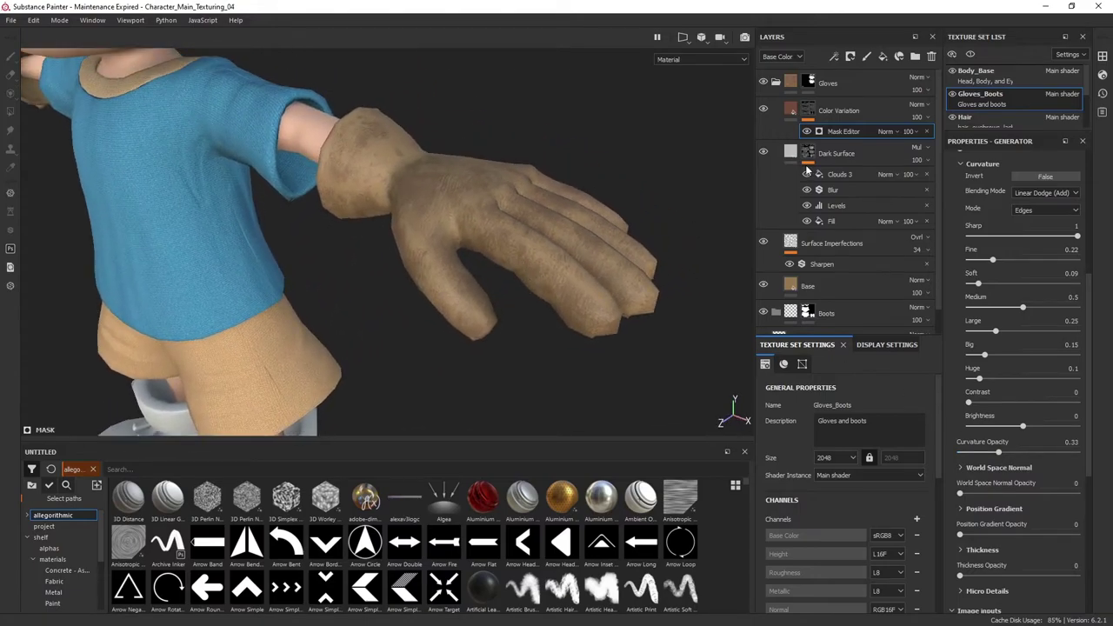
click(762, 111)
click(761, 111)
alt+drag(552, 201, 549, 237)
alt+drag(439, 199, 467, 200)
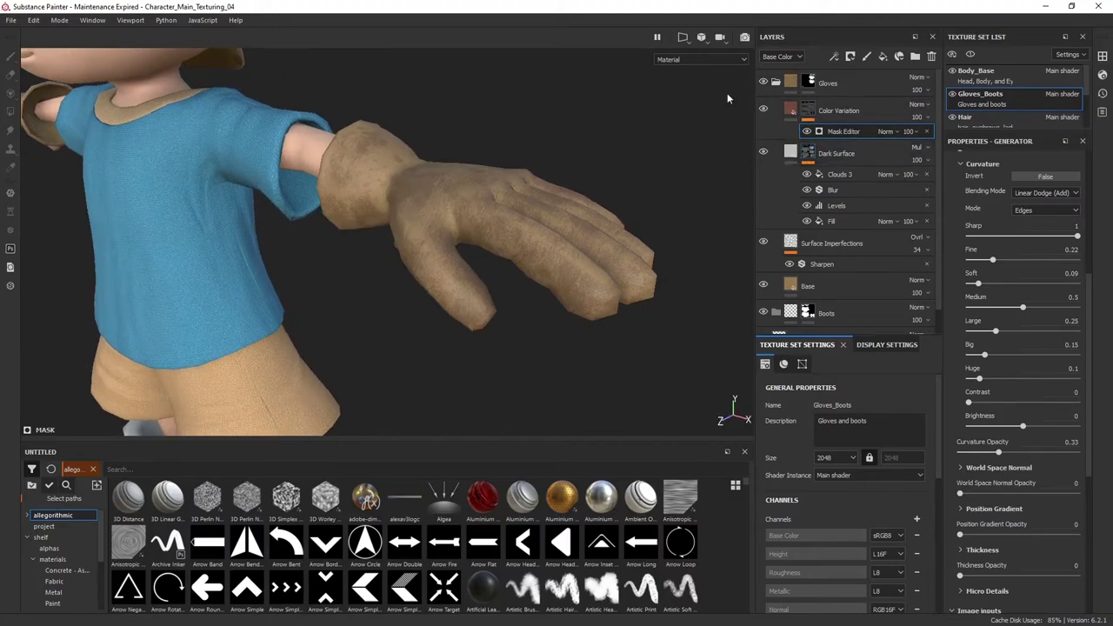
Lower the Color Variation layer's opacity to 75 and check the glove from several angles
alt+drag(568, 203, 635, 196)
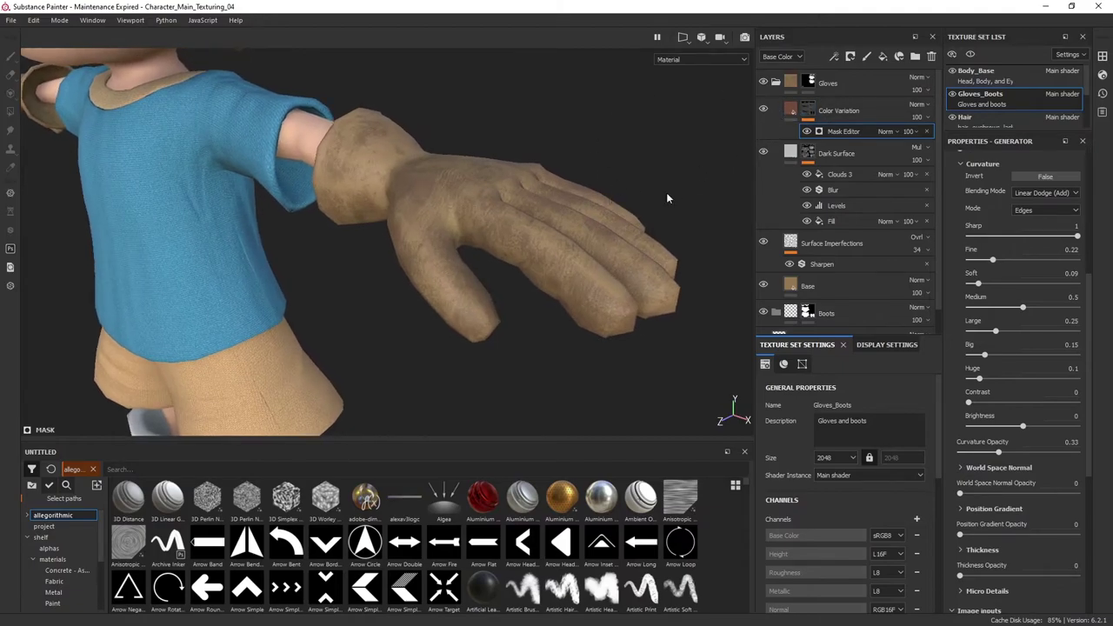
click(909, 132)
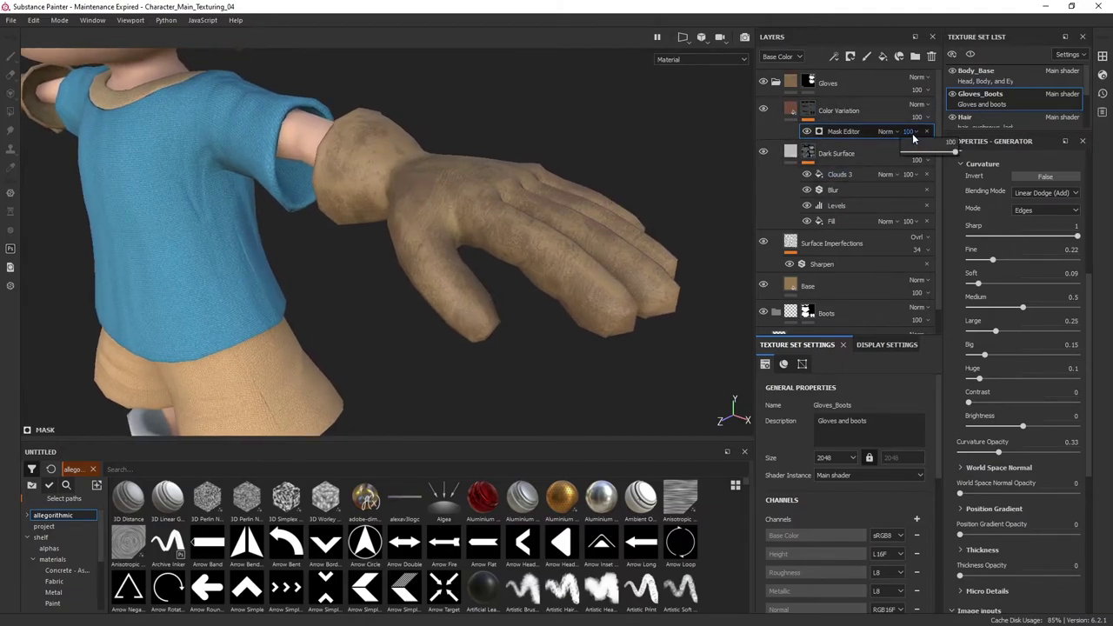
click(923, 119)
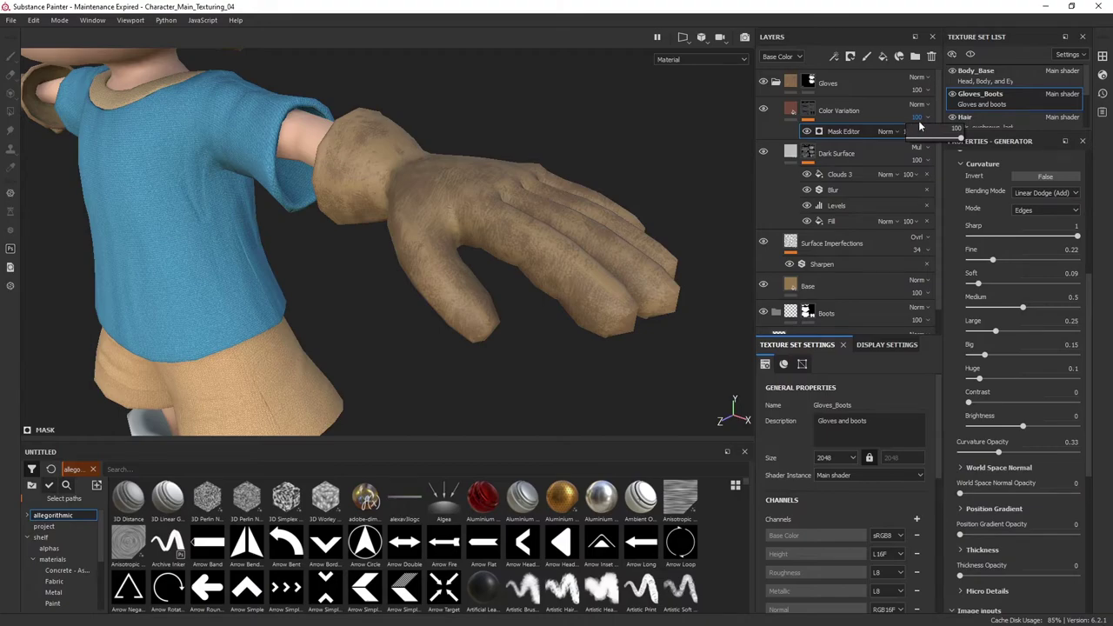
drag(965, 148, 947, 147)
alt+drag(671, 144, 641, 142)
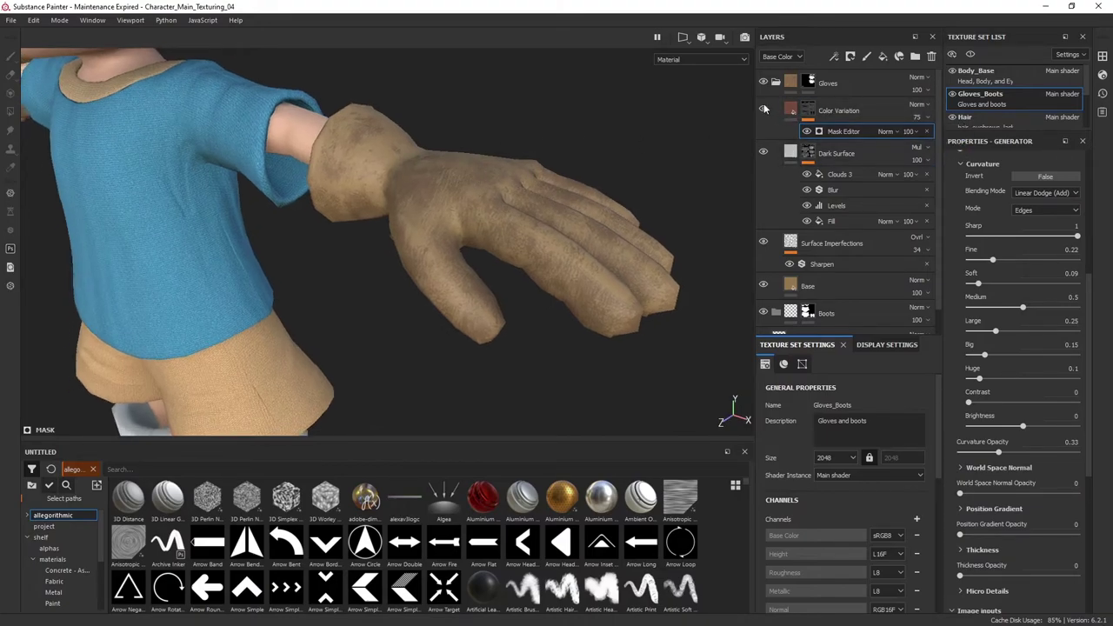
alt+drag(522, 231, 507, 270)
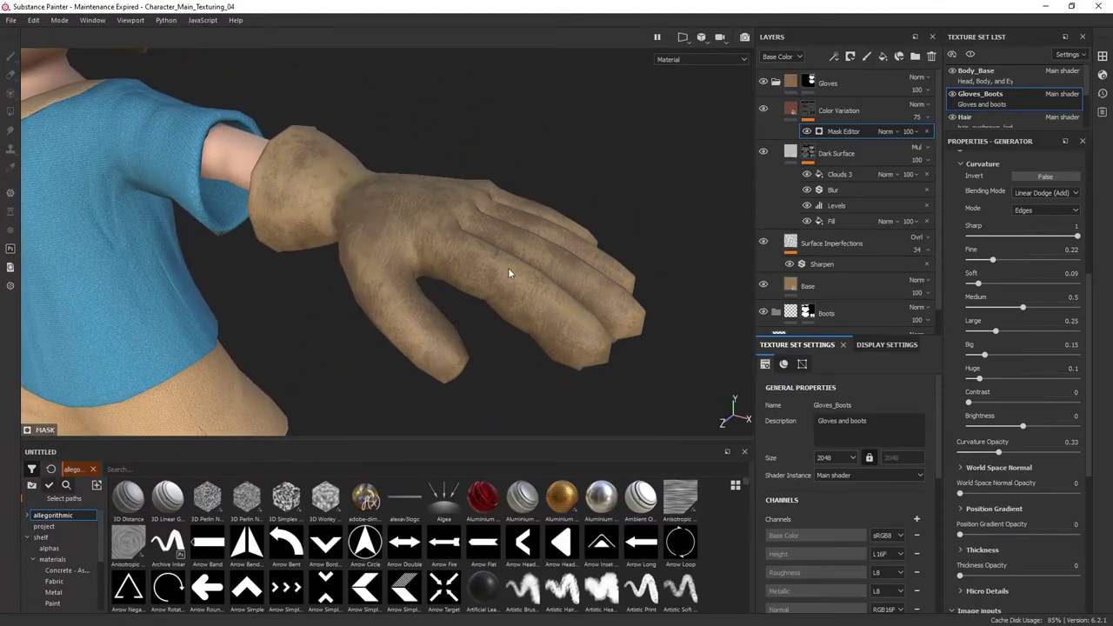
alt+drag(410, 203, 595, 261)
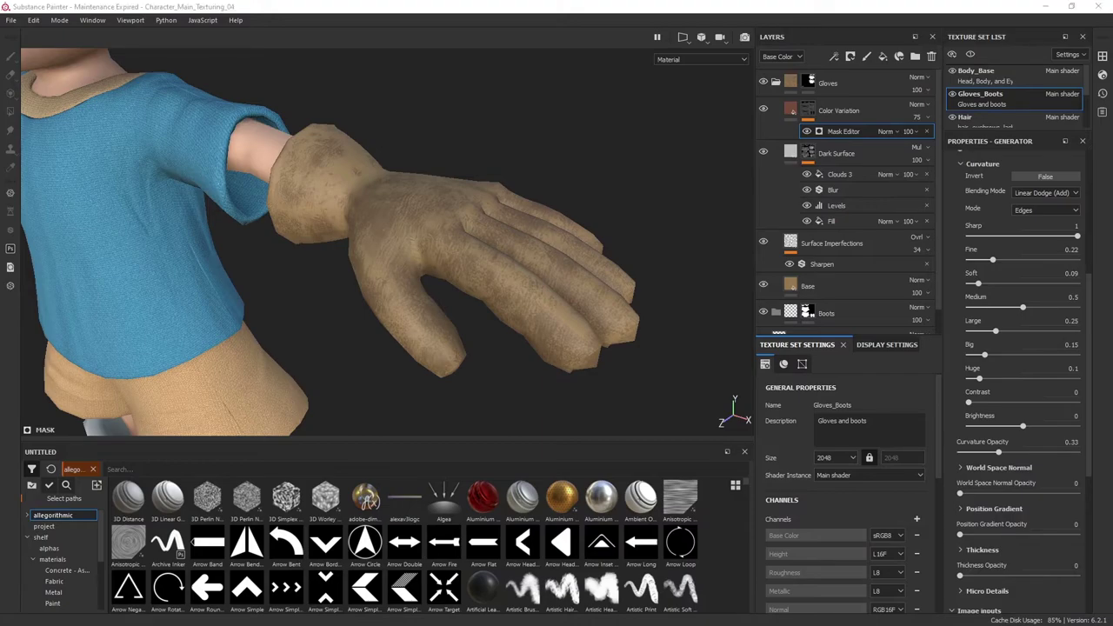
alt+drag(487, 231, 553, 218)
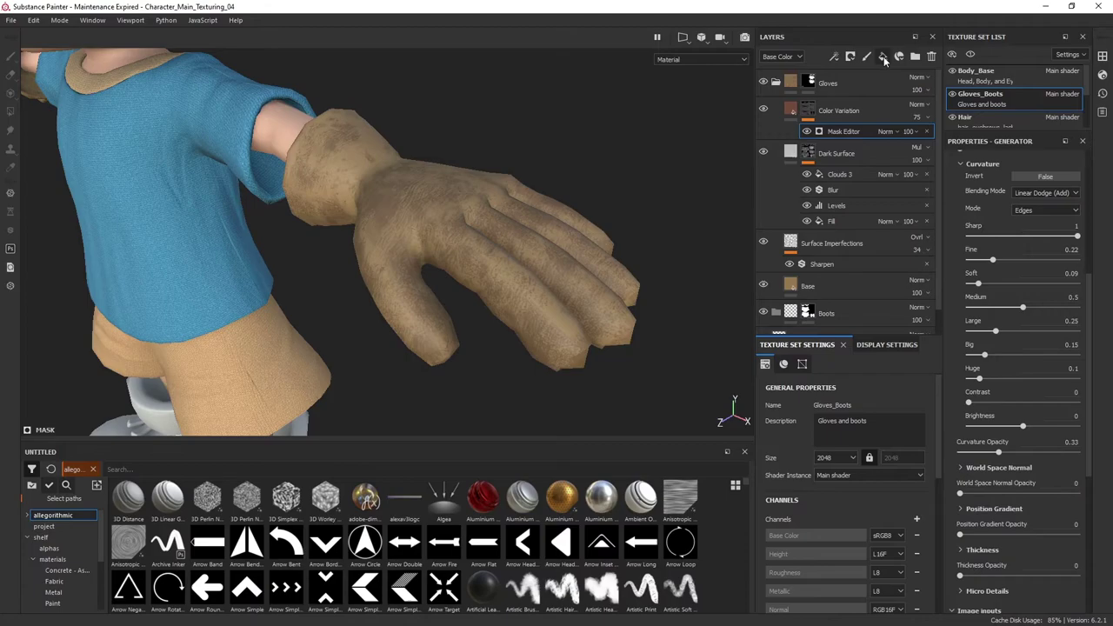
Add a fill layer named Dirt Cavity above Color Variation in the Gloves group
click(884, 59)
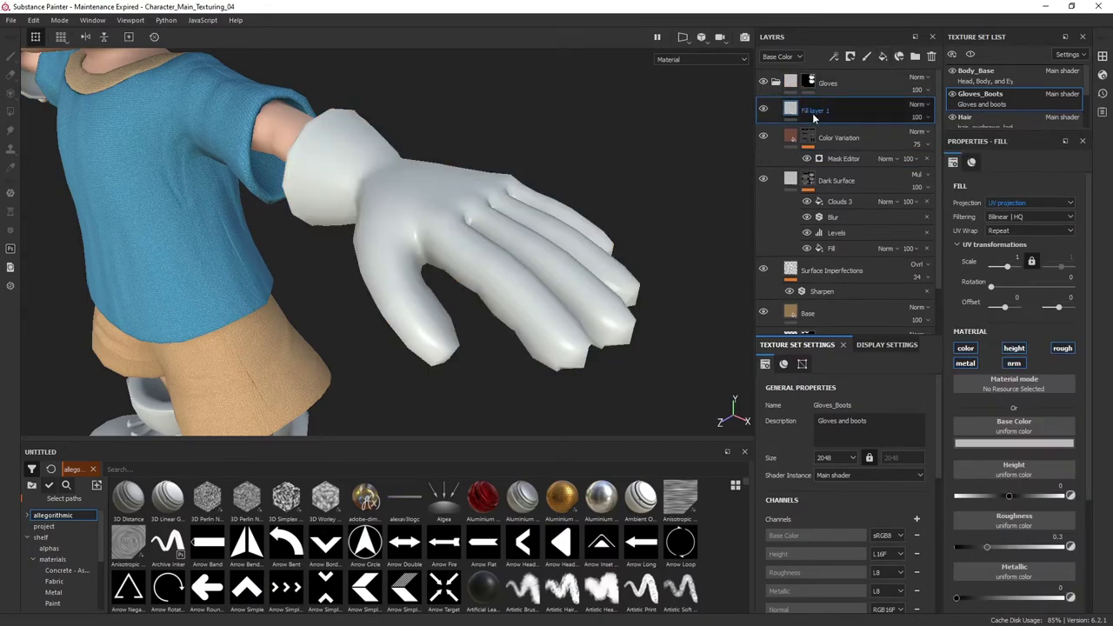
text(Dirt Cavity)
key(Return)
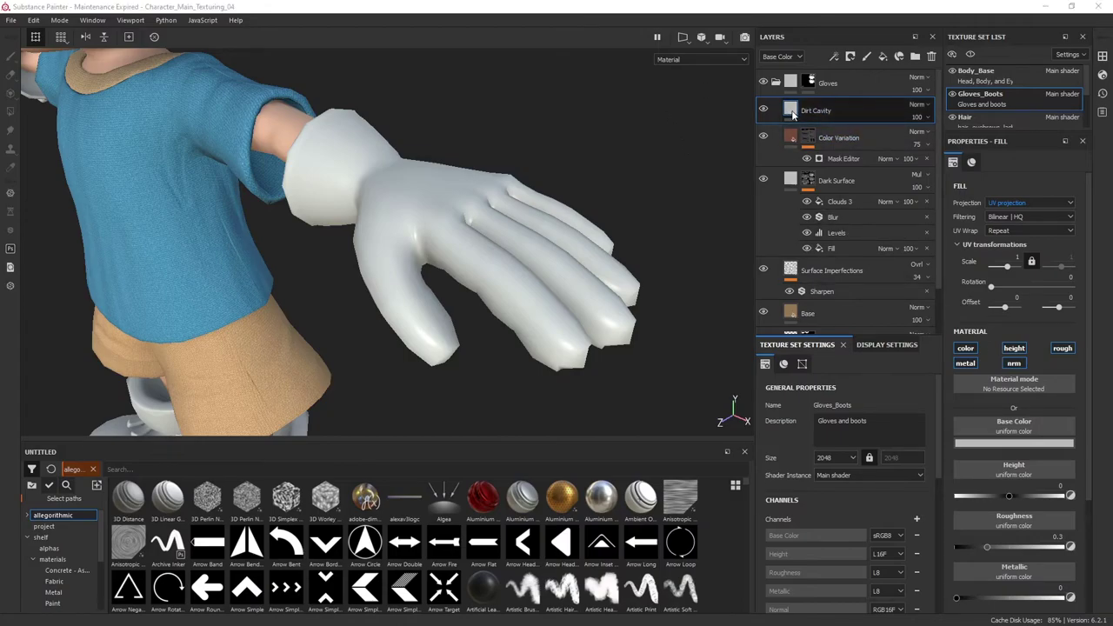
Add a fill effect to the Dirt Cavity layer and leave only its color channel enabled
right_click(793, 110)
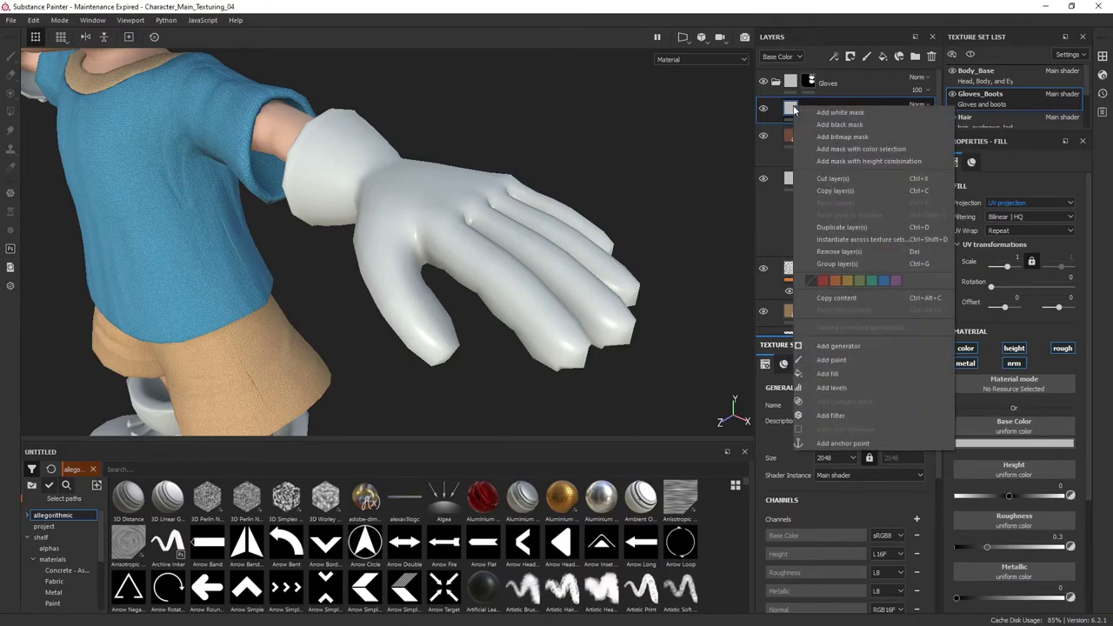
click(842, 374)
alt+drag(493, 205, 564, 189)
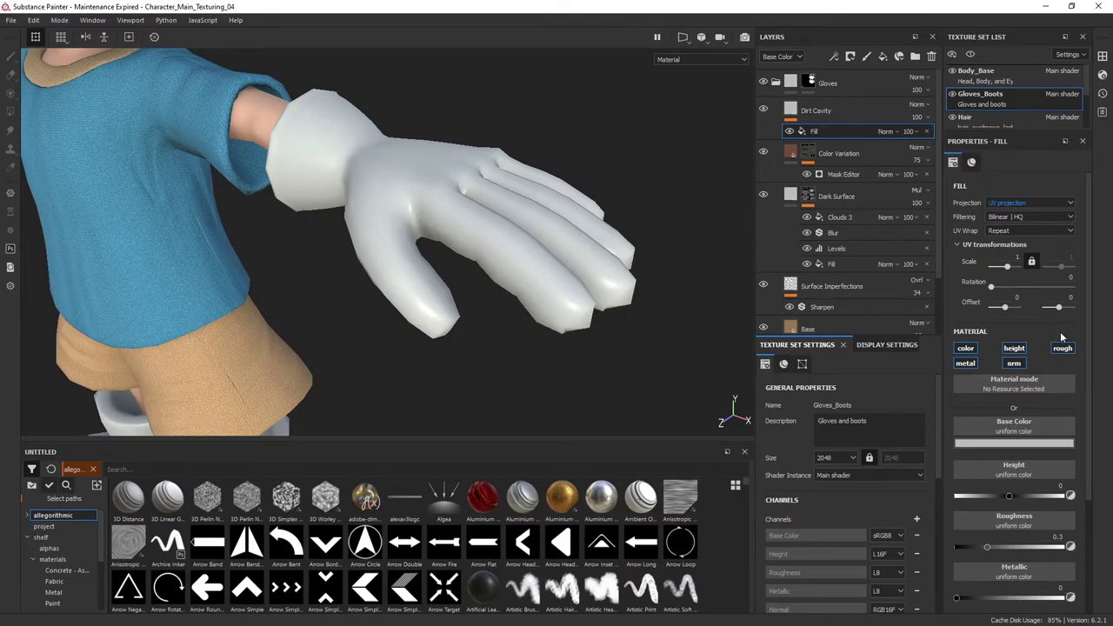
click(965, 349)
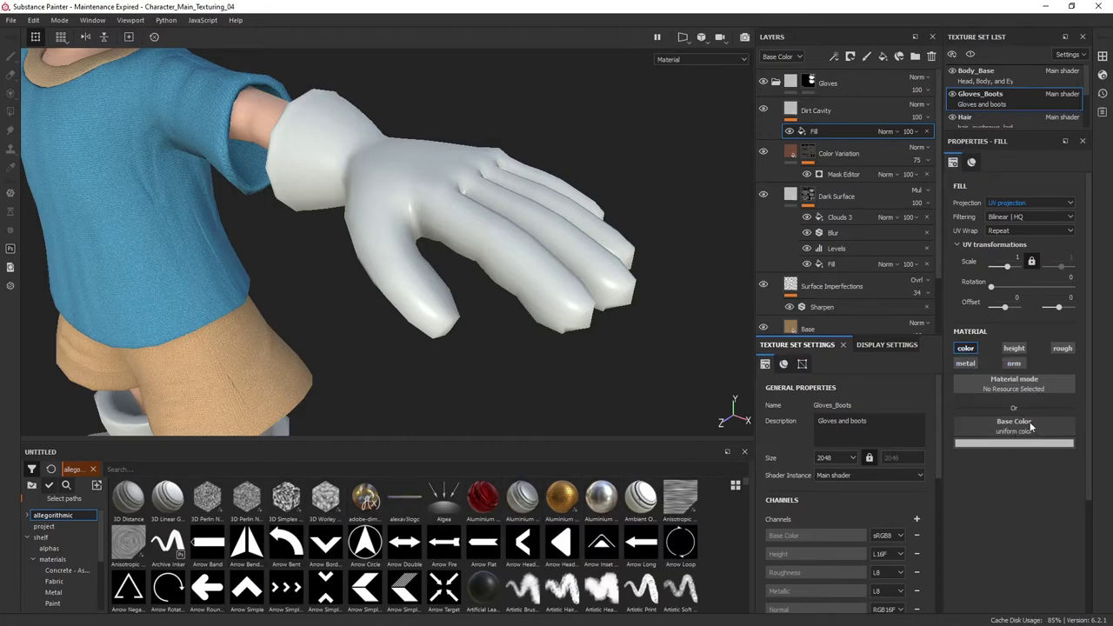
Assign the project's Gloves_Boots Ambient Occlusion map to the base color of Dirt Cavity's fill effect
click(48, 527)
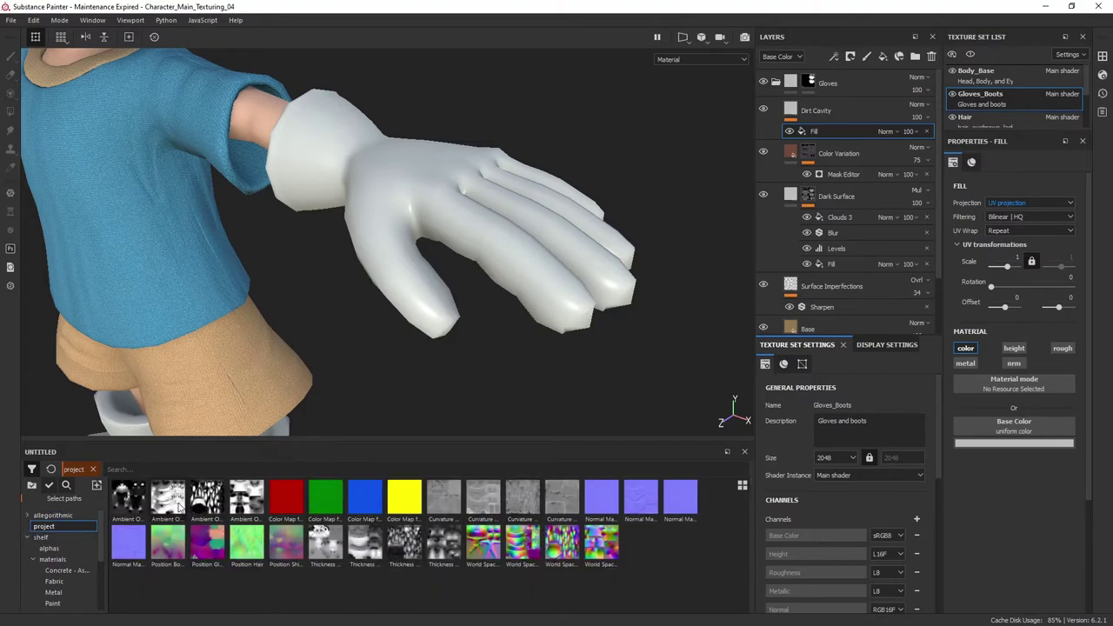
mouse_move(179, 507)
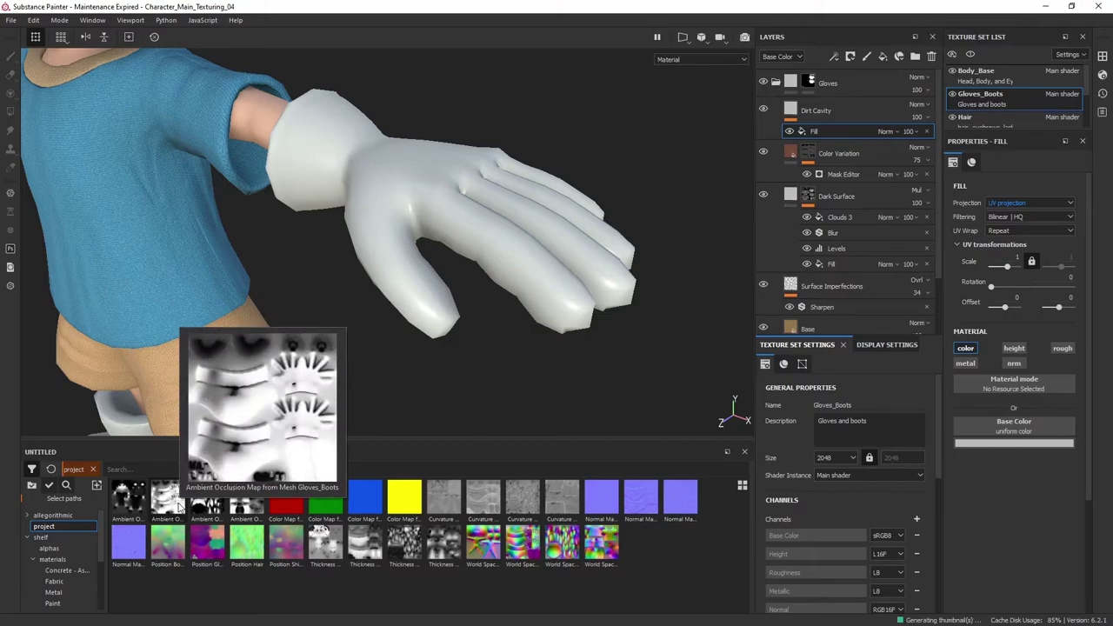
mouse_move(174, 507)
mouse_down()
mouse_move(812, 546)
mouse_move(1025, 460)
mouse_move(1012, 424)
mouse_up()
alt+drag(521, 235, 379, 232)
alt+drag(549, 187, 585, 236)
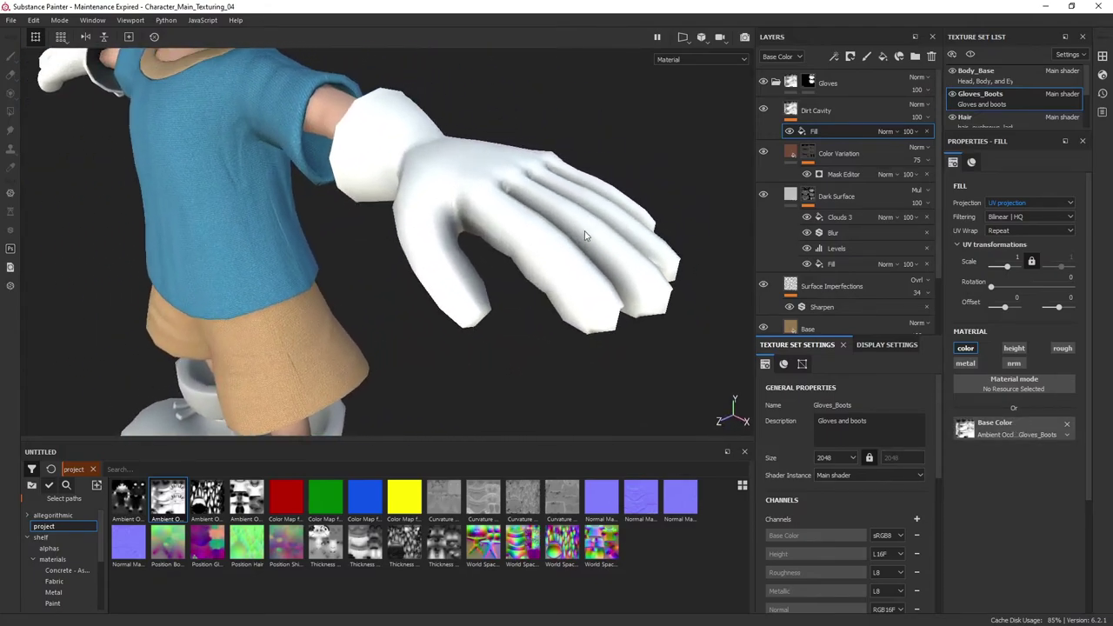
Set the Dirt Cavity layer's blending mode to Multiply so the occlusion darkens the glove
click(924, 106)
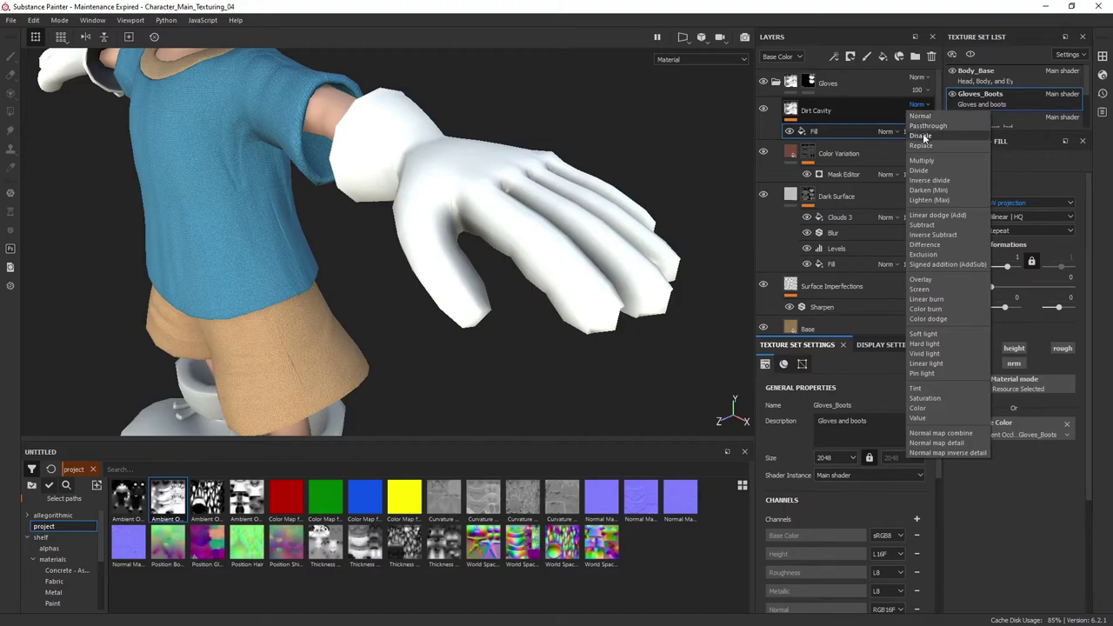
click(927, 161)
alt+drag(661, 217, 609, 214)
alt+drag(519, 184, 574, 178)
Set the blending mode of Dirt Cavity's fill effect to Linear dodge (Add)
click(887, 131)
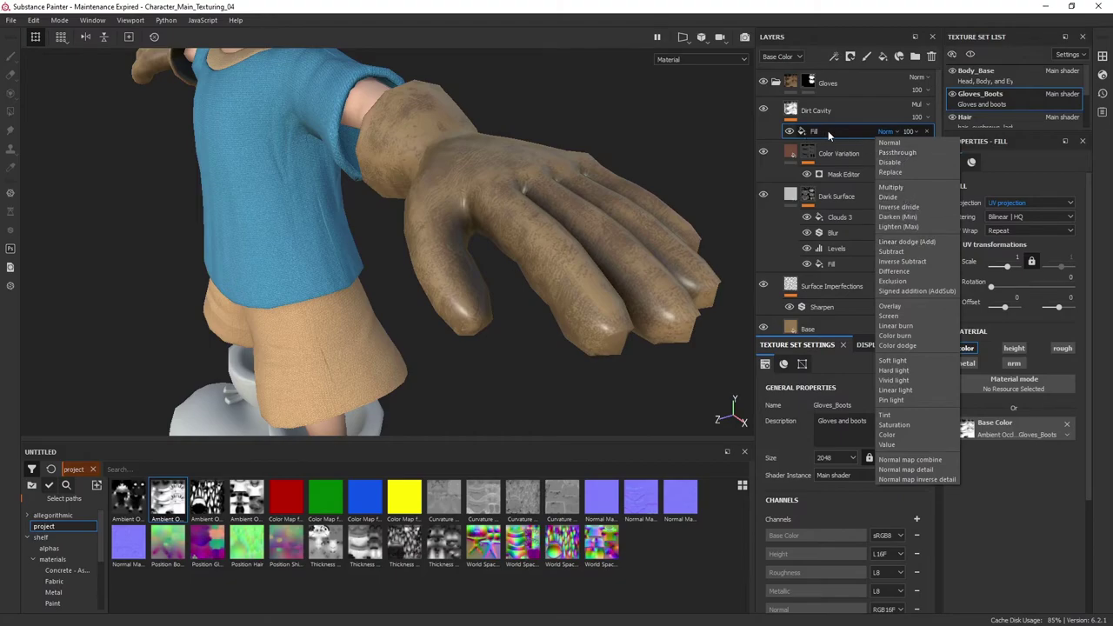
click(899, 243)
alt+drag(672, 263, 651, 207)
click(884, 131)
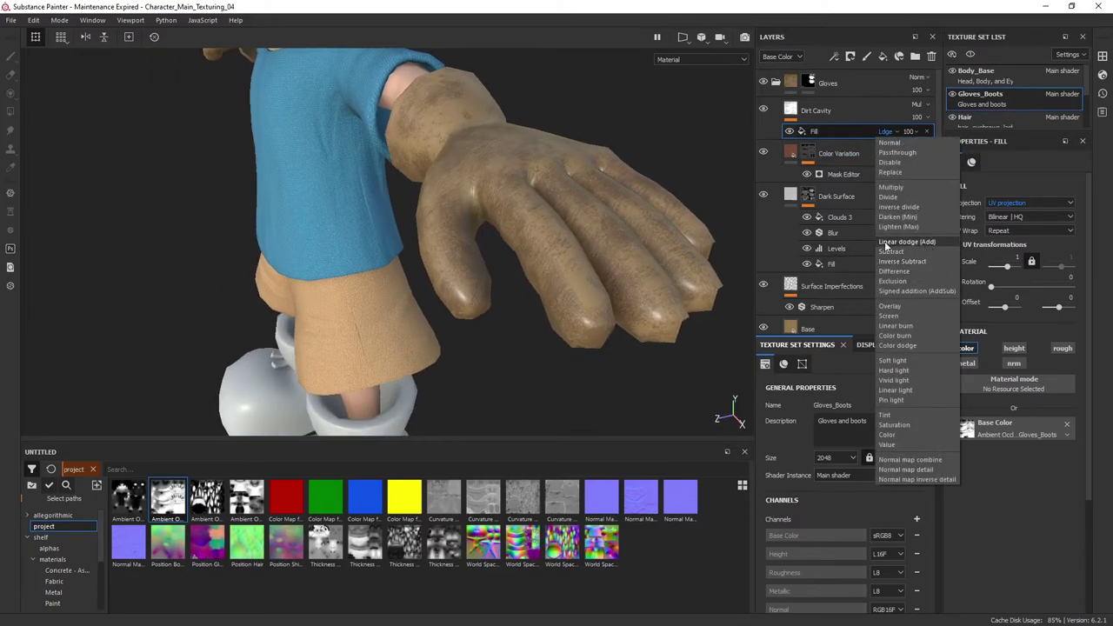
click(904, 241)
alt+drag(643, 226, 591, 174)
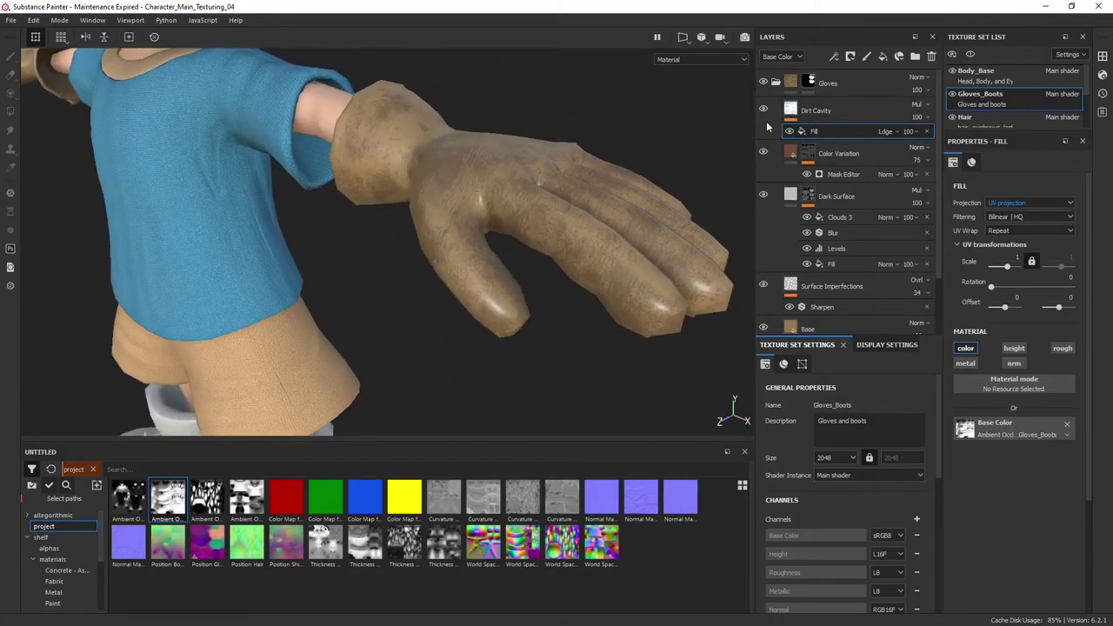
Lower the Dirt Cavity layer's opacity to 74 and compare the glove with the layer switched off and on
click(790, 113)
alt+drag(522, 174, 501, 115)
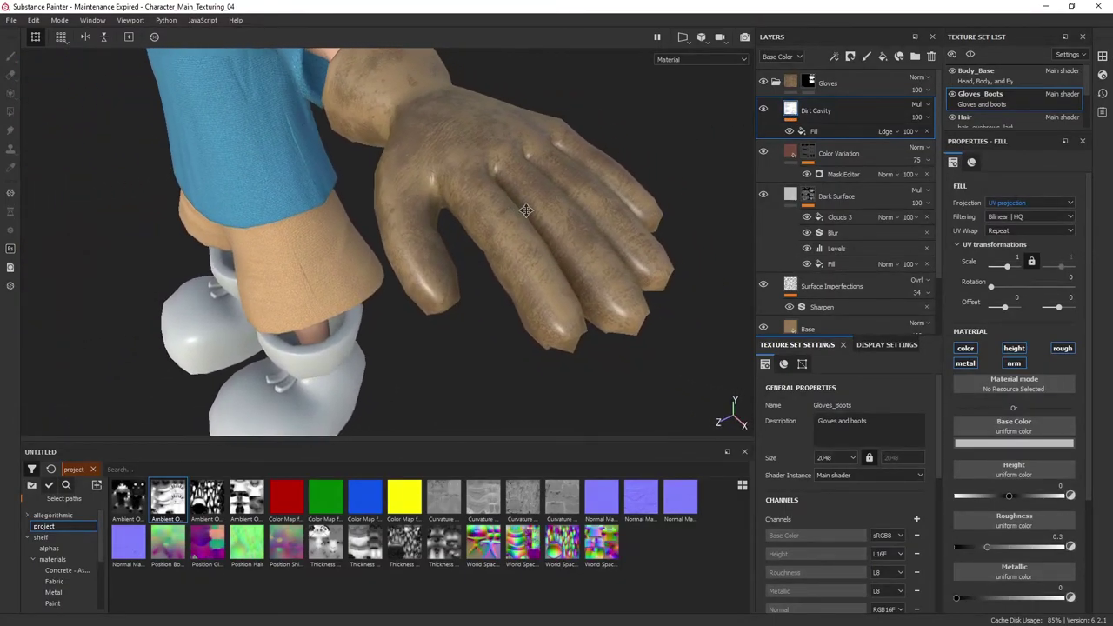
click(789, 110)
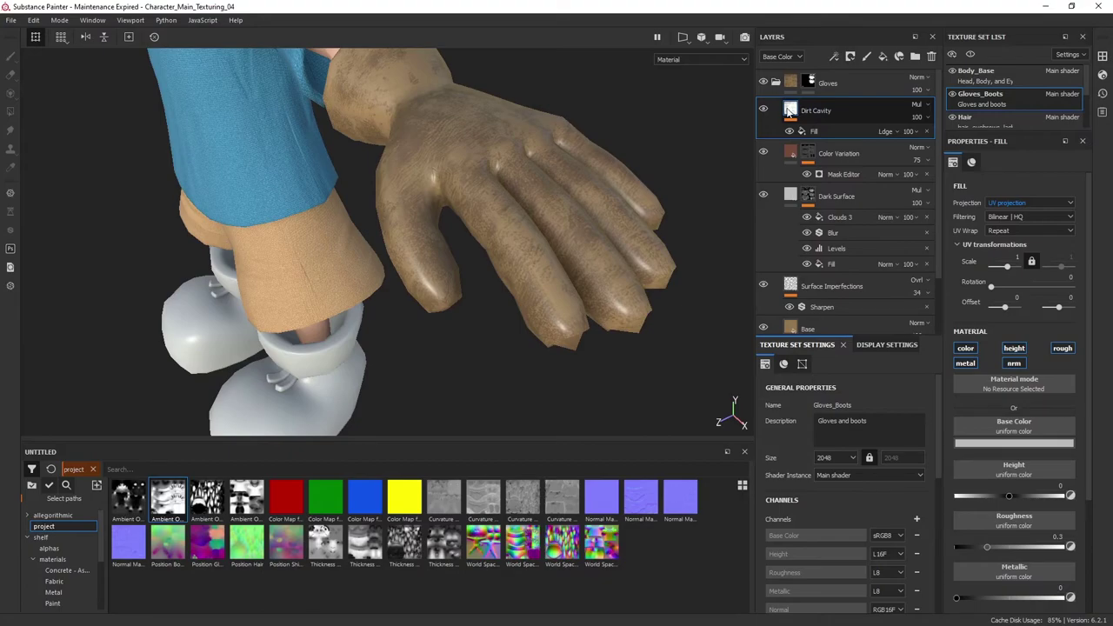
click(831, 132)
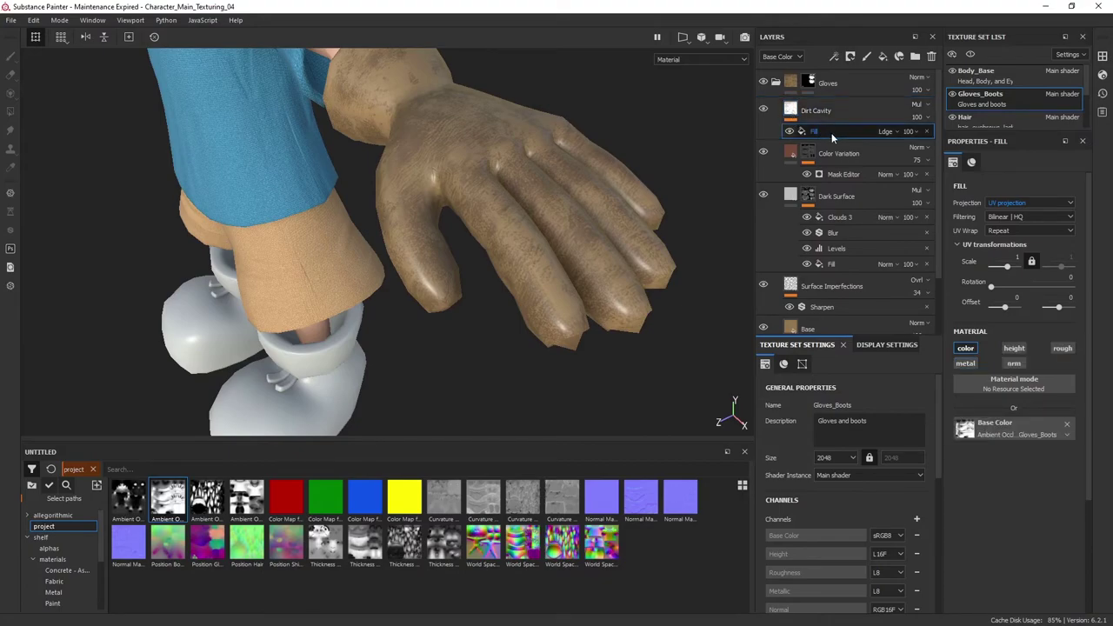
click(911, 132)
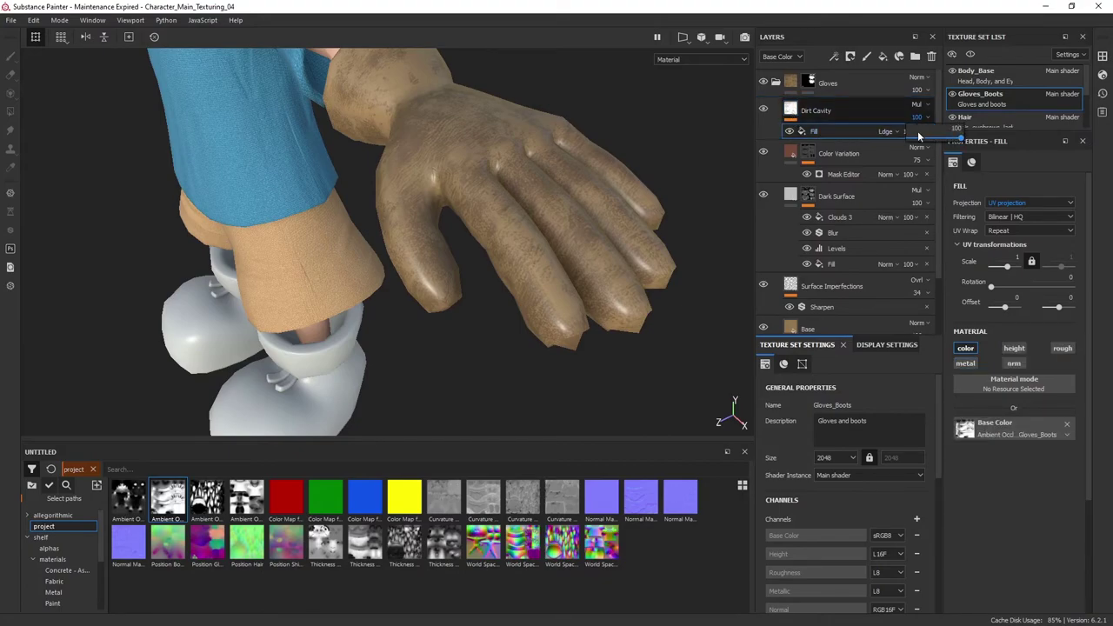
mouse_move(960, 138)
mouse_down()
mouse_move(934, 147)
mouse_move(947, 142)
mouse_up()
alt+drag(469, 164, 391, 164)
click(763, 109)
click(763, 108)
mouse_move(608, 178)
alt+mouse_down()
mouse_move(545, 178)
mouse_move(599, 176)
alt+mouse_up()
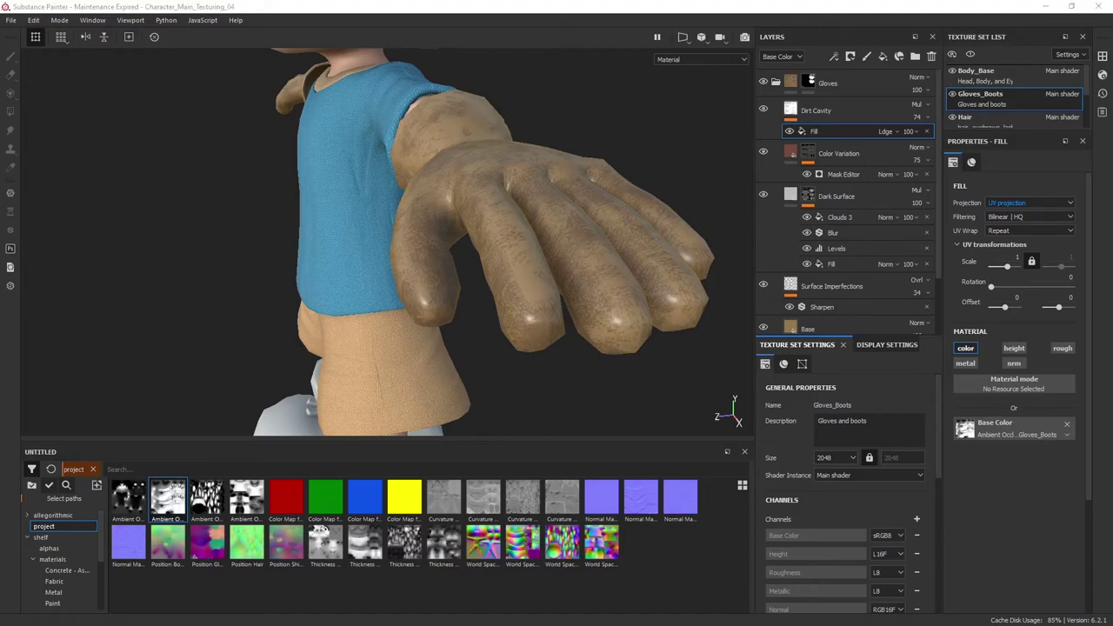
Leave only the color channel enabled on the Dirt Cavity layer, comparing the glove with the layer switched off and on
click(792, 109)
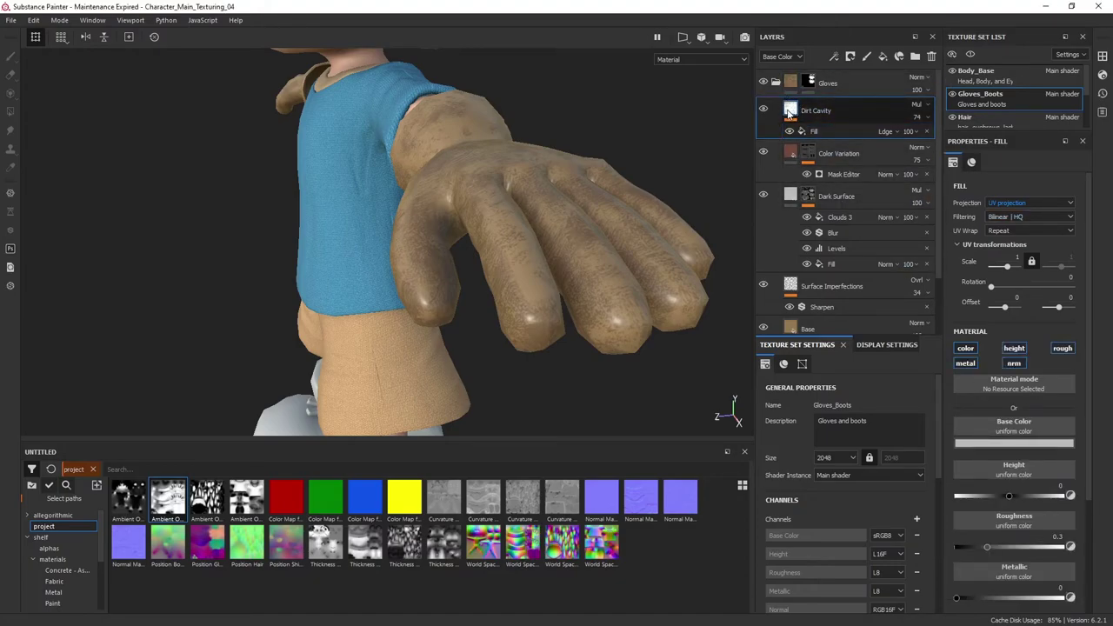
click(964, 349)
alt+drag(470, 228, 773, 240)
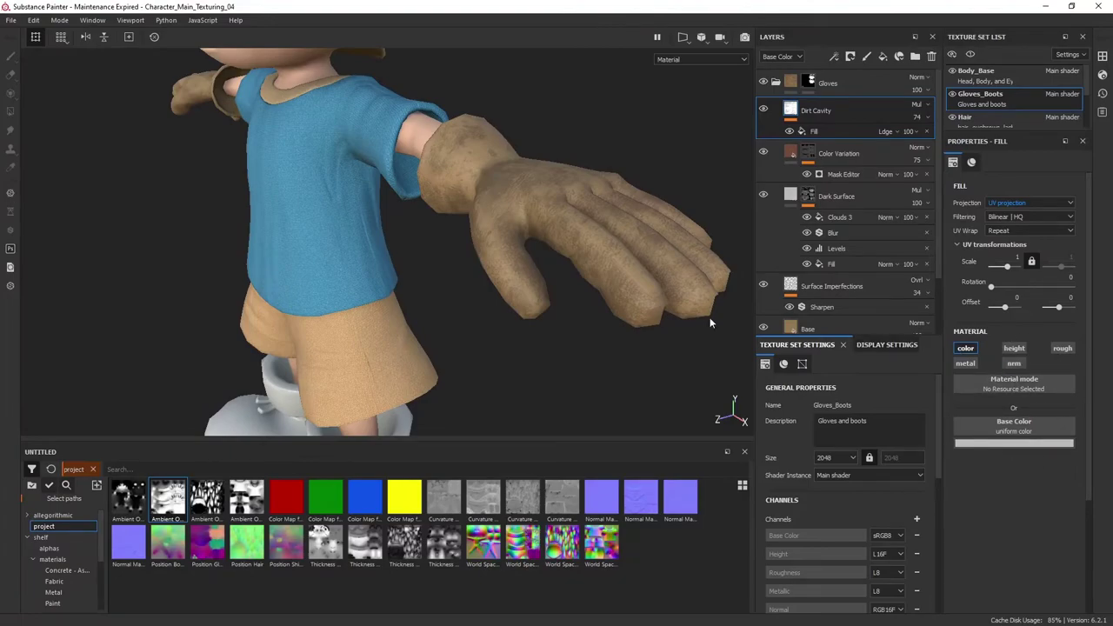
alt+drag(502, 242, 551, 200)
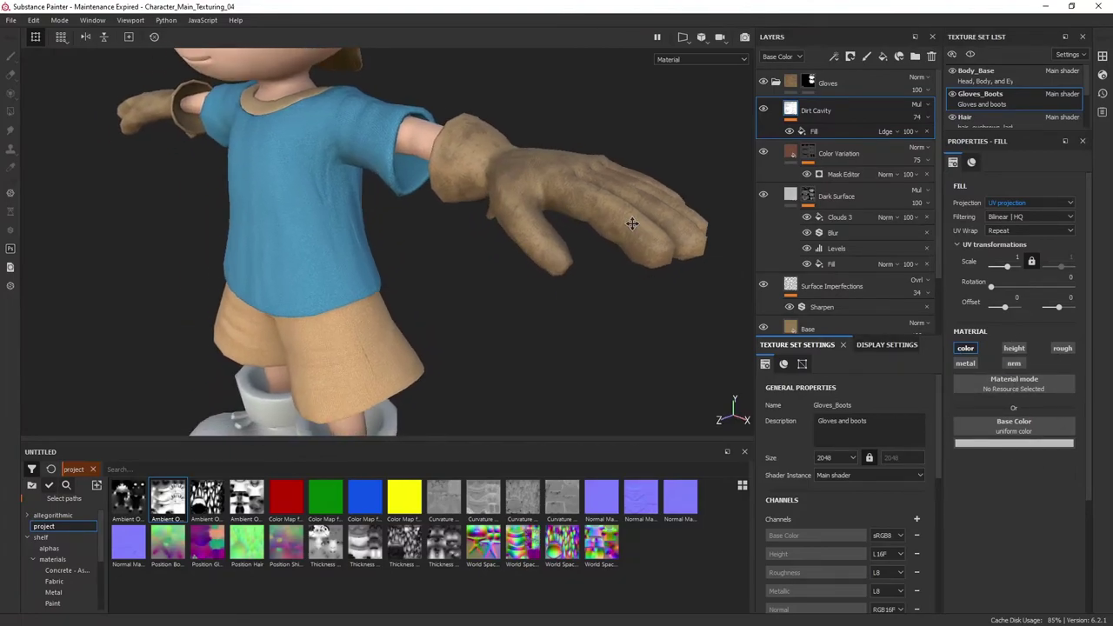
alt+middle_drag(637, 224, 601, 225)
click(762, 109)
click(762, 108)
mouse_move(581, 182)
alt+mouse_down()
mouse_move(400, 180)
mouse_move(566, 169)
mouse_move(596, 179)
alt+mouse_up()
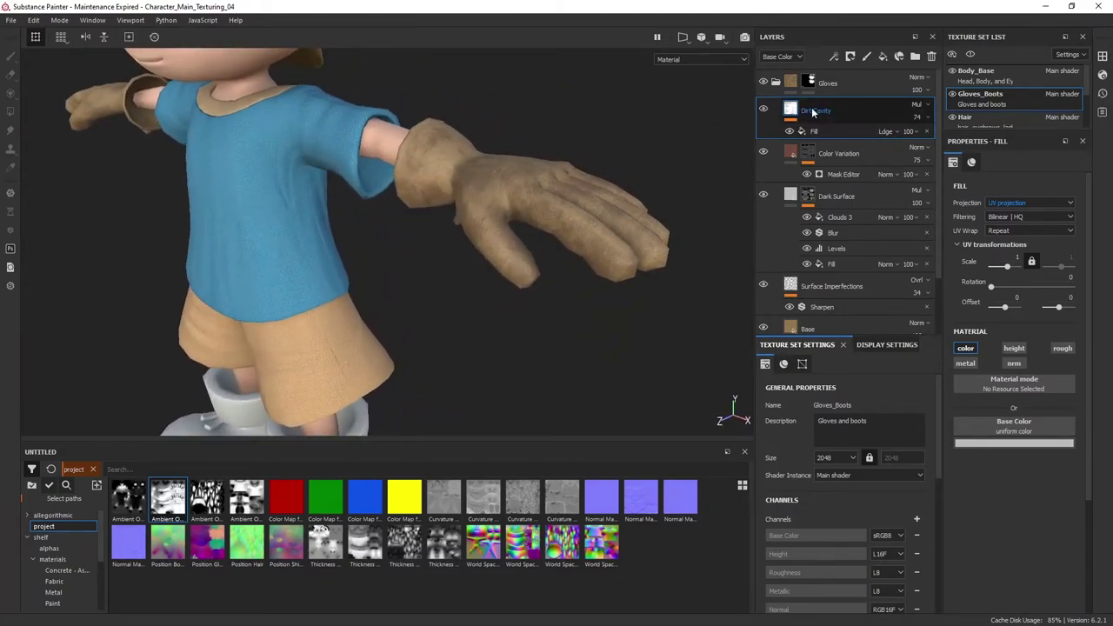
Adjust the roughness of the gloves' Base fill layer
scroll(855, 225, down, 2)
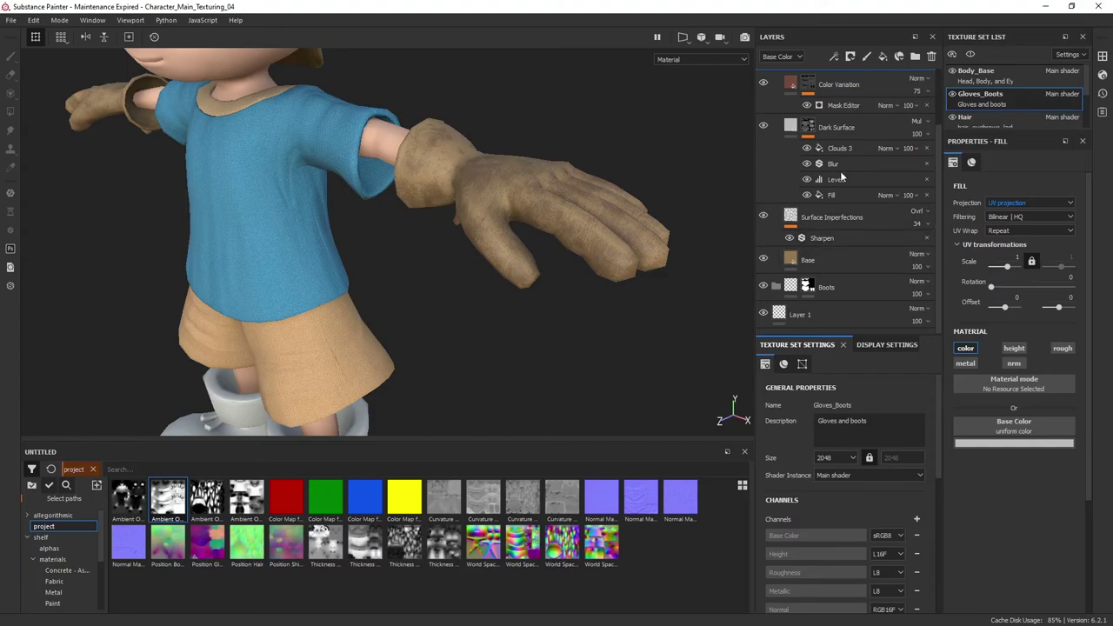
mouse_move(651, 223)
alt+mouse_down()
mouse_move(634, 186)
mouse_move(647, 245)
alt+mouse_up()
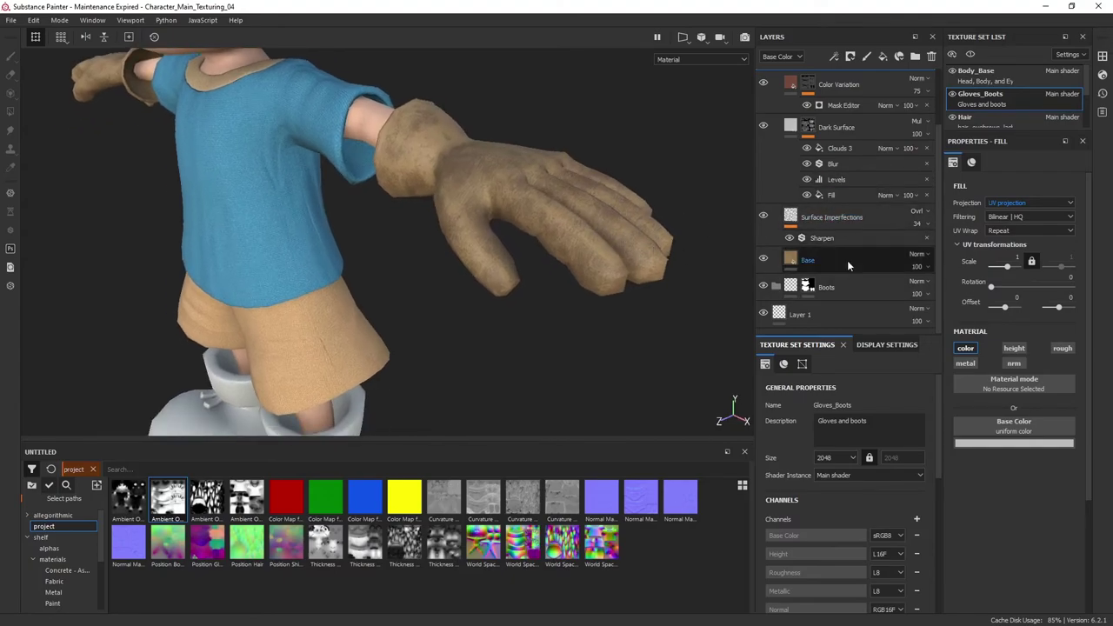
click(847, 260)
alt+drag(605, 282, 565, 278)
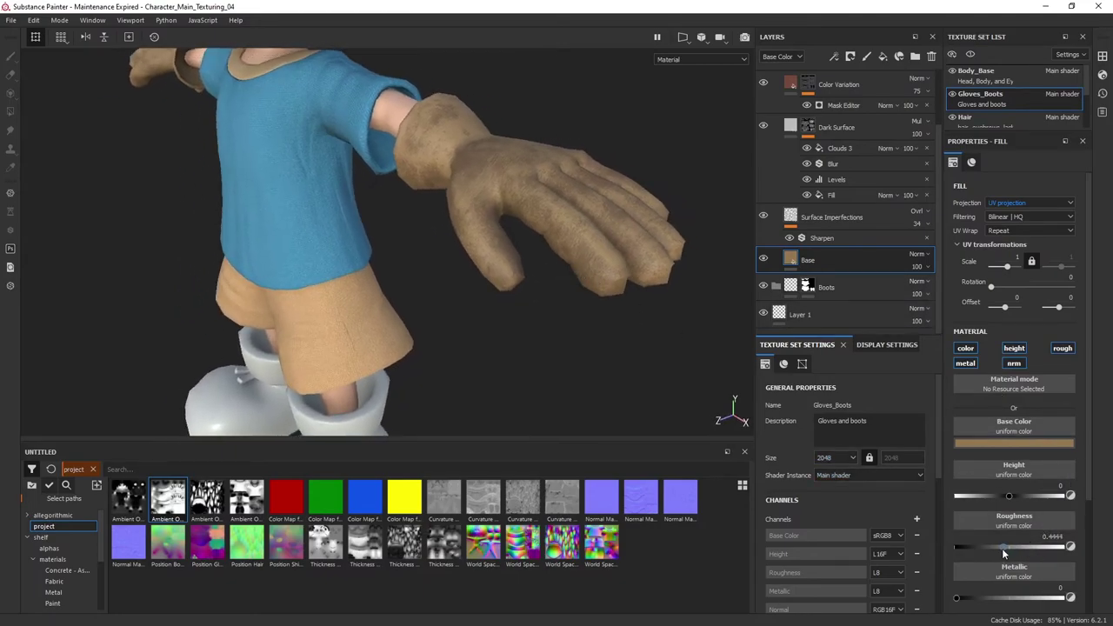
drag(995, 554, 996, 554)
Set the roughness of the gloves' Dark Surface fill layer to about 0.70, checking the glove from another angle
click(884, 214)
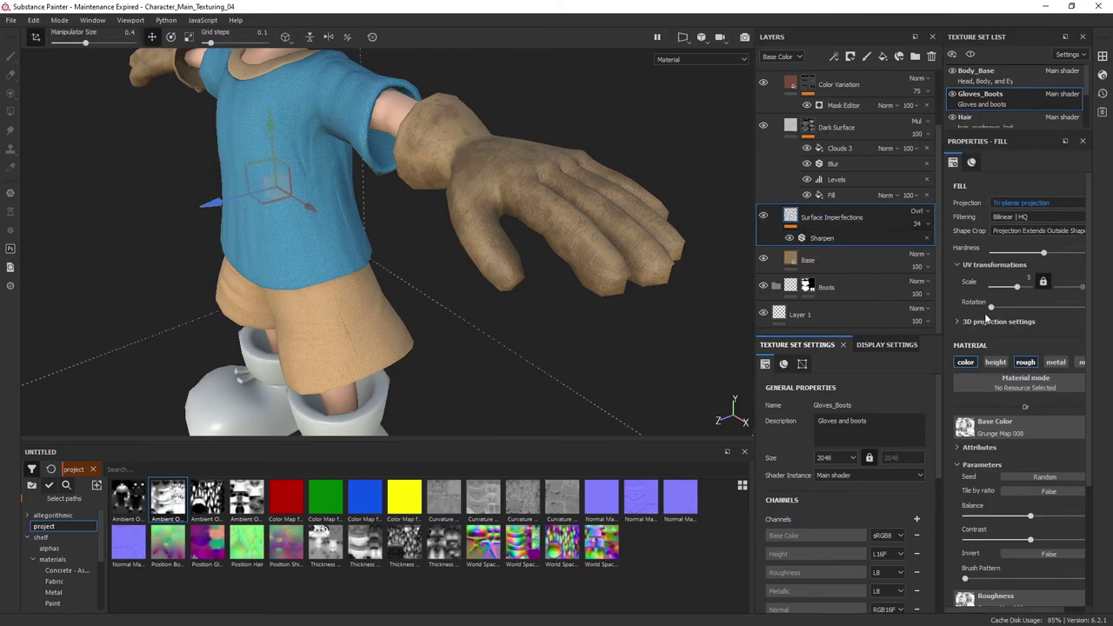
scroll(1071, 409, down, 2)
scroll(1060, 401, down, 3)
scroll(1057, 402, up, 4)
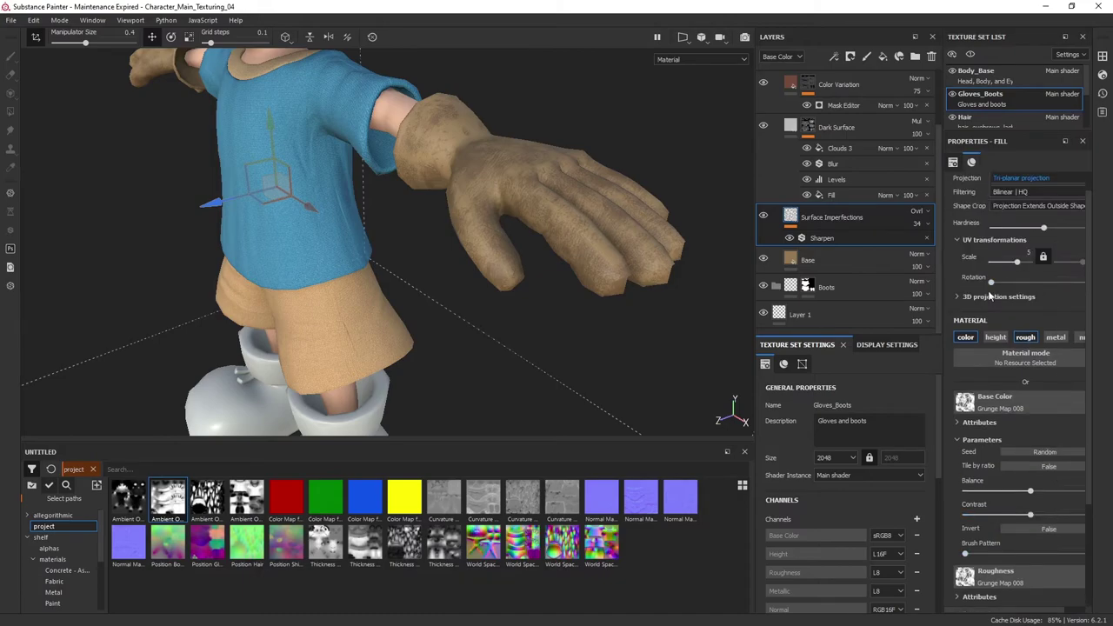
click(866, 127)
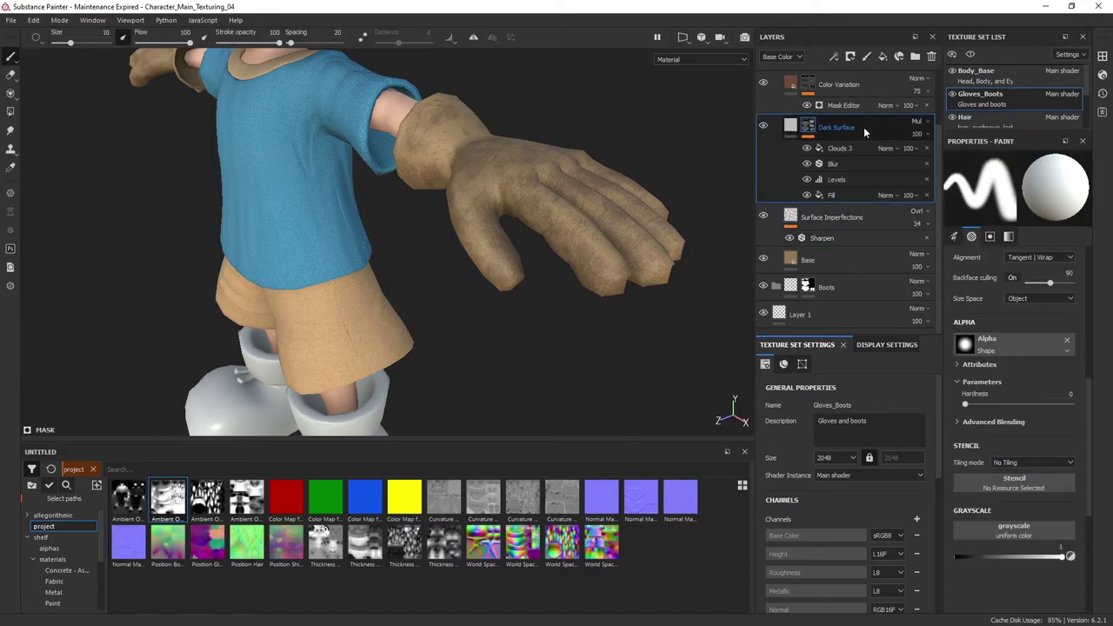
click(790, 127)
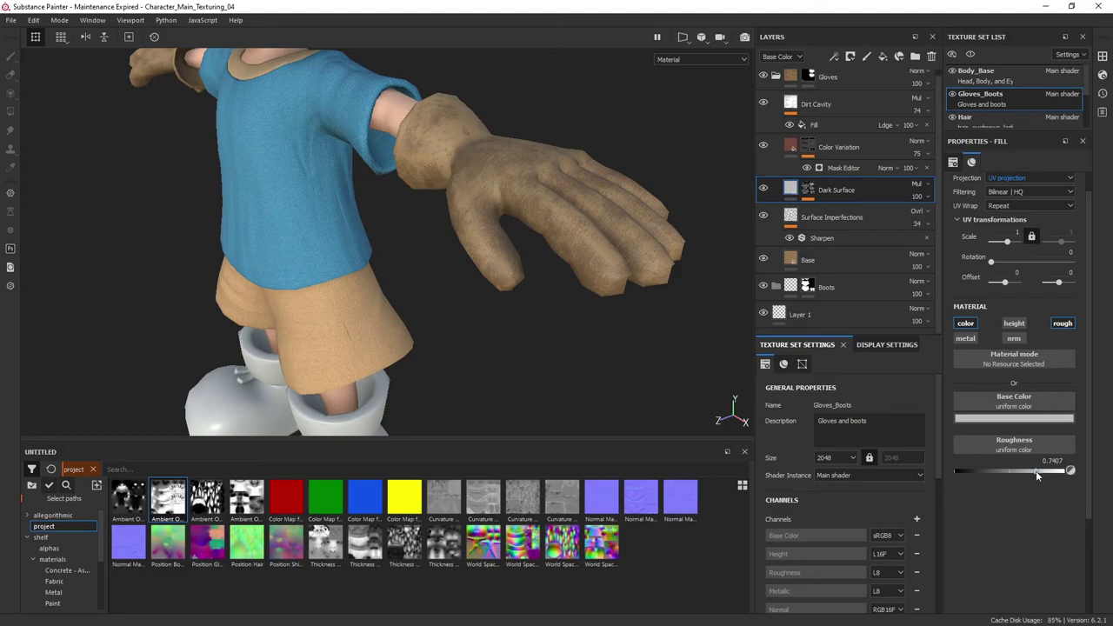
drag(1026, 471, 1023, 473)
alt+drag(513, 239, 669, 305)
scroll(575, 290, up, 2)
drag(1033, 472, 1032, 472)
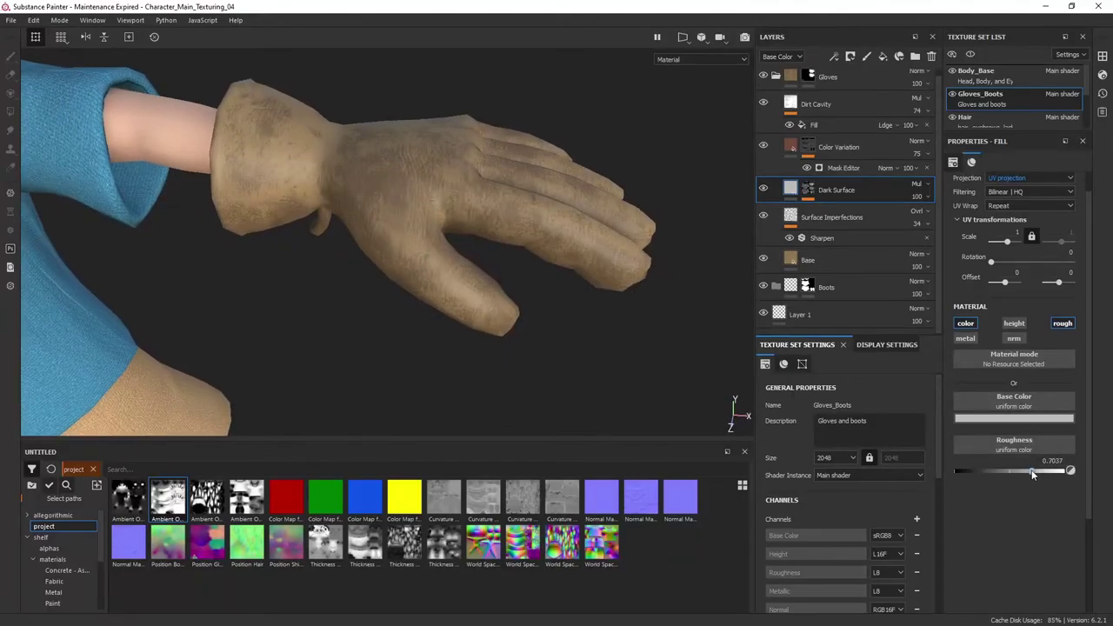
alt+drag(664, 311, 500, 200)
Try a darker, more saturated brown as the gloves' Base layer base color, and undo the color changes
click(858, 262)
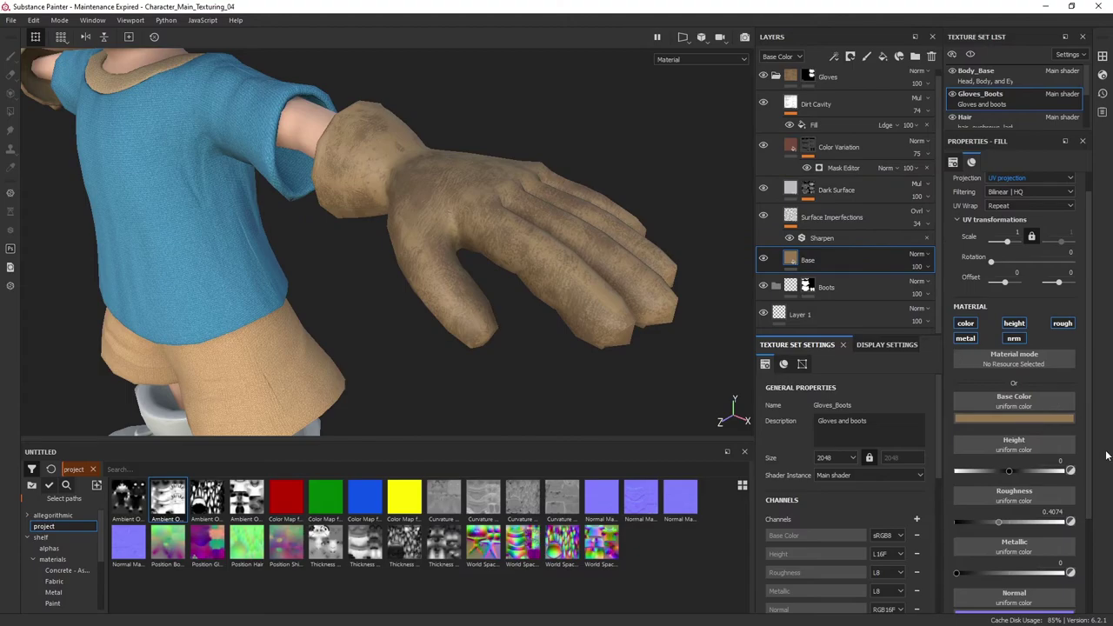
click(1030, 418)
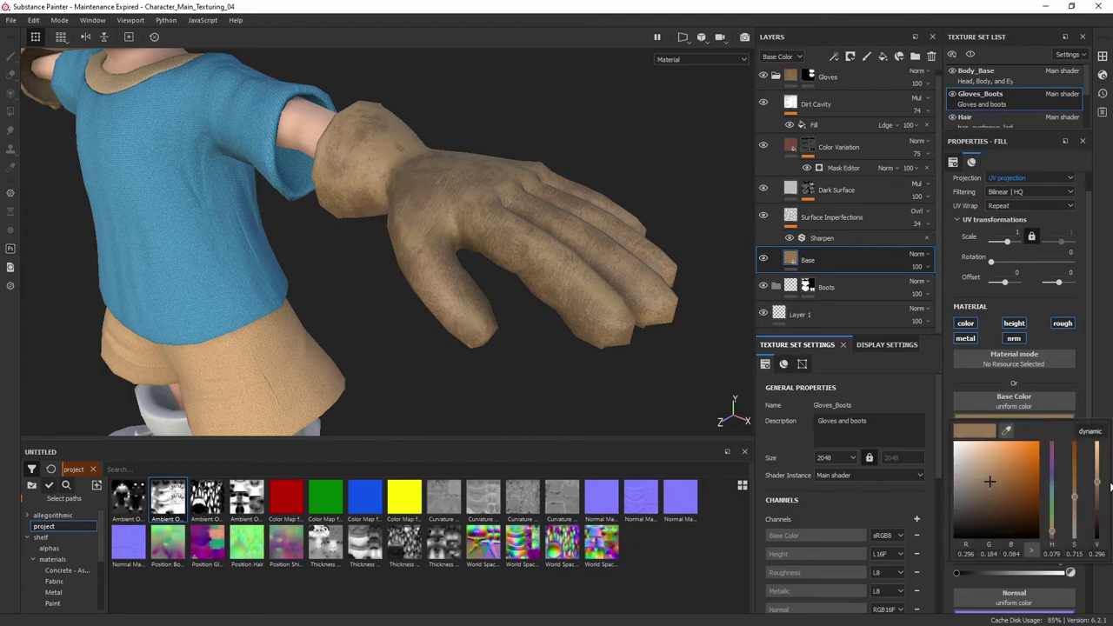
drag(1099, 488, 1099, 498)
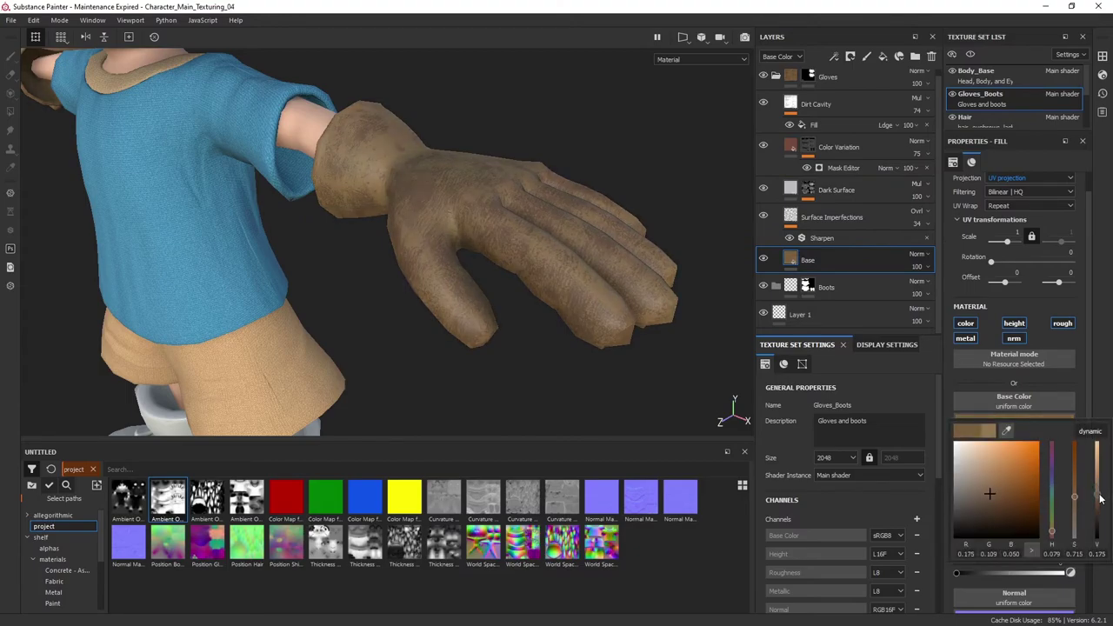
alt+drag(566, 234, 487, 224)
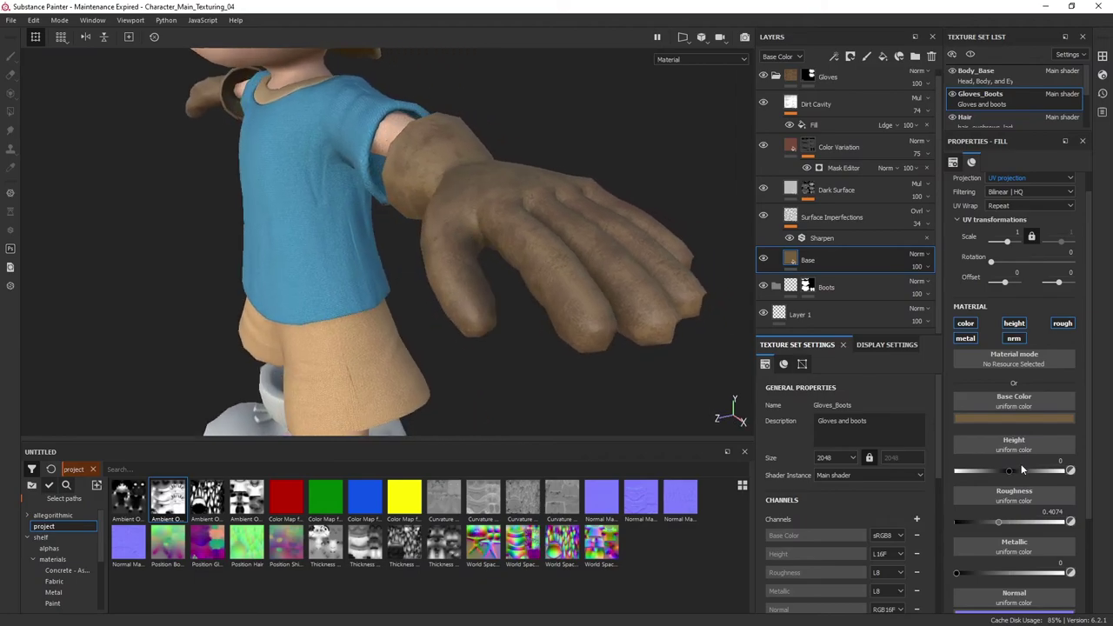
click(1015, 418)
click(1074, 453)
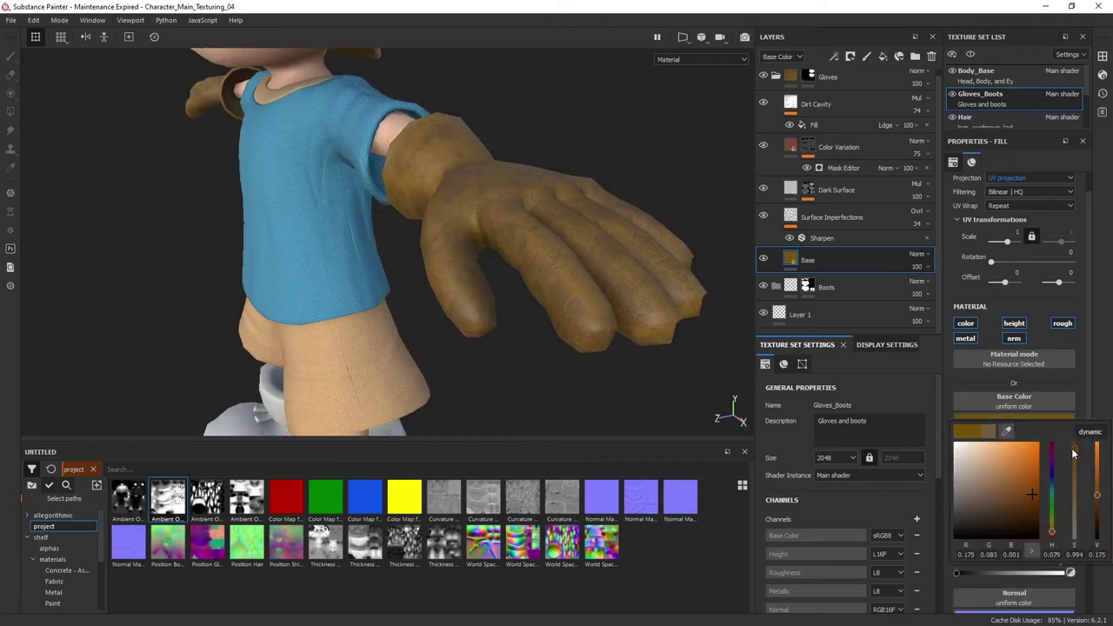
alt+drag(487, 259, 539, 261)
key(ctrl+z)
alt+drag(600, 301, 600, 235)
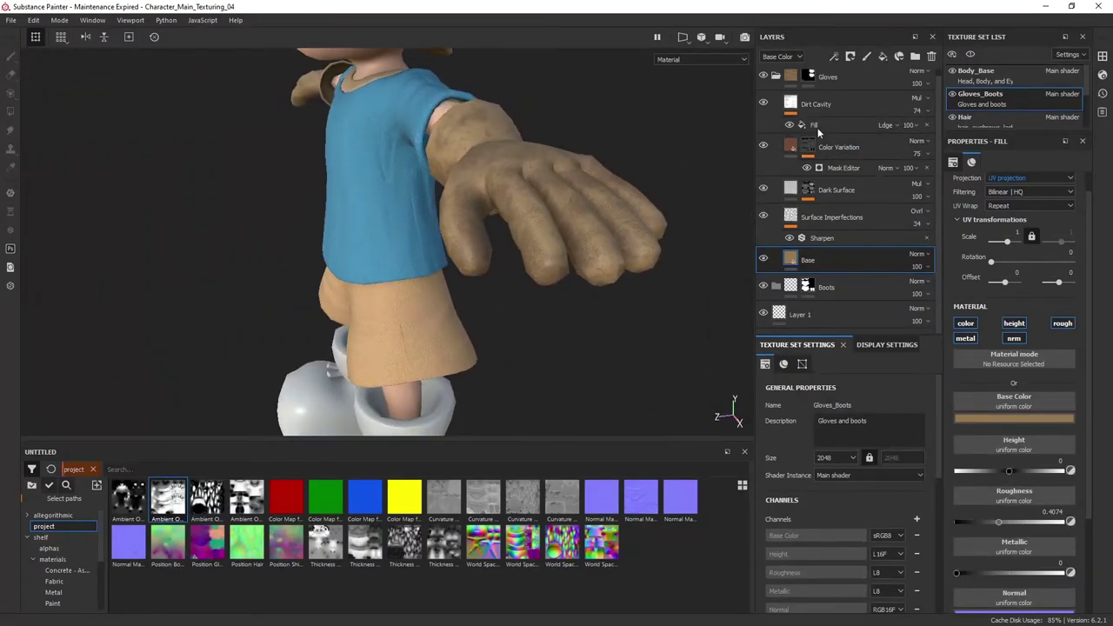
Browse the shelf's material categories, including Fabric, for the available material presets
click(776, 76)
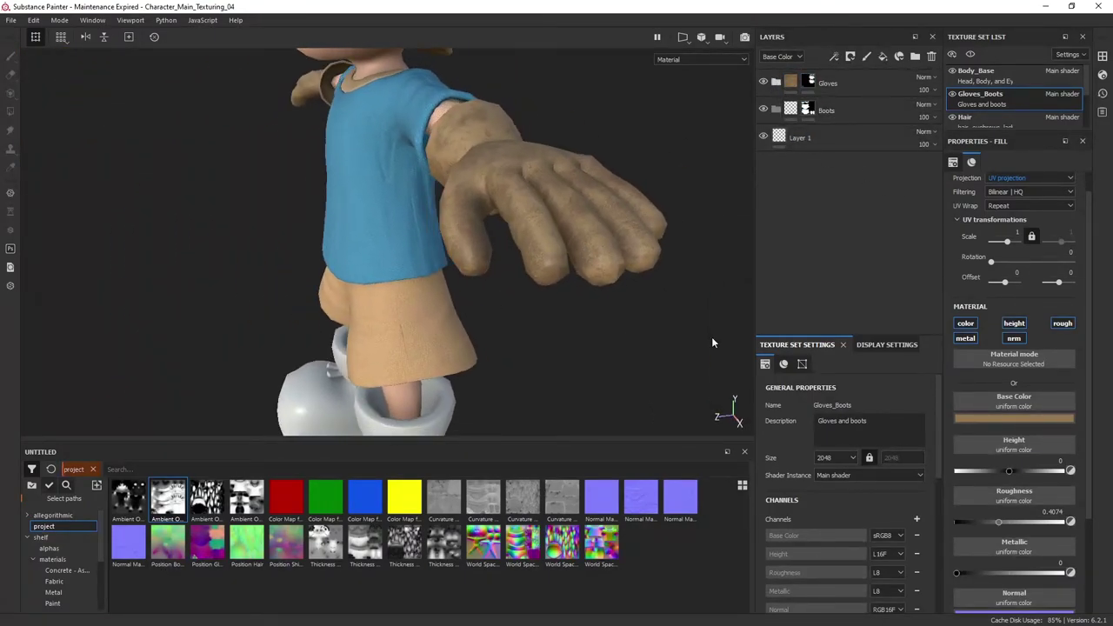
click(54, 560)
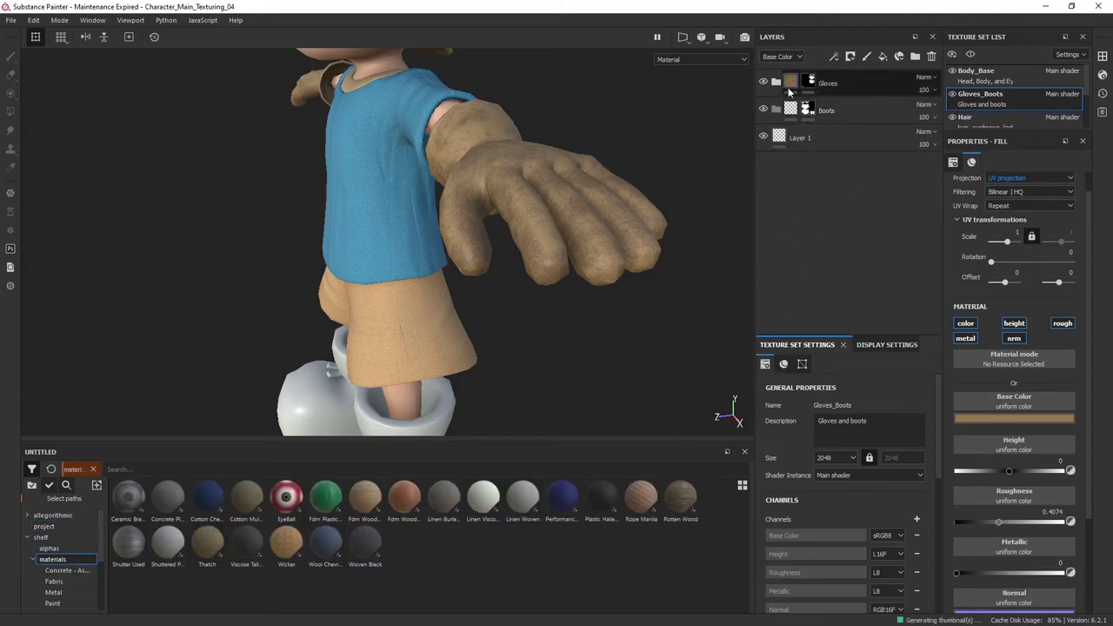
click(775, 81)
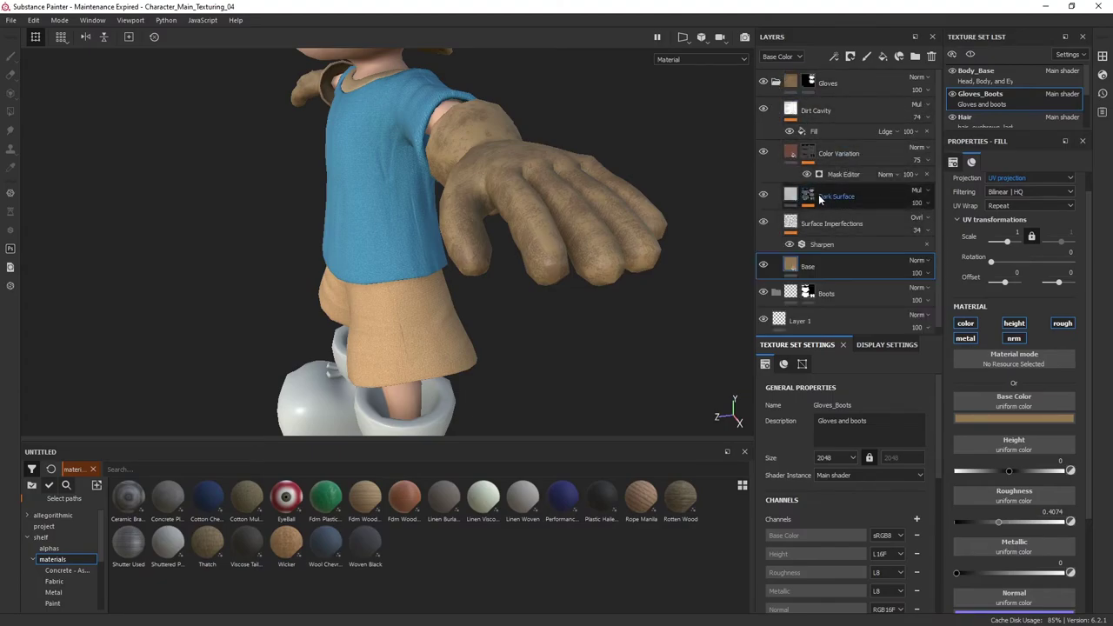
alt+drag(405, 228, 522, 230)
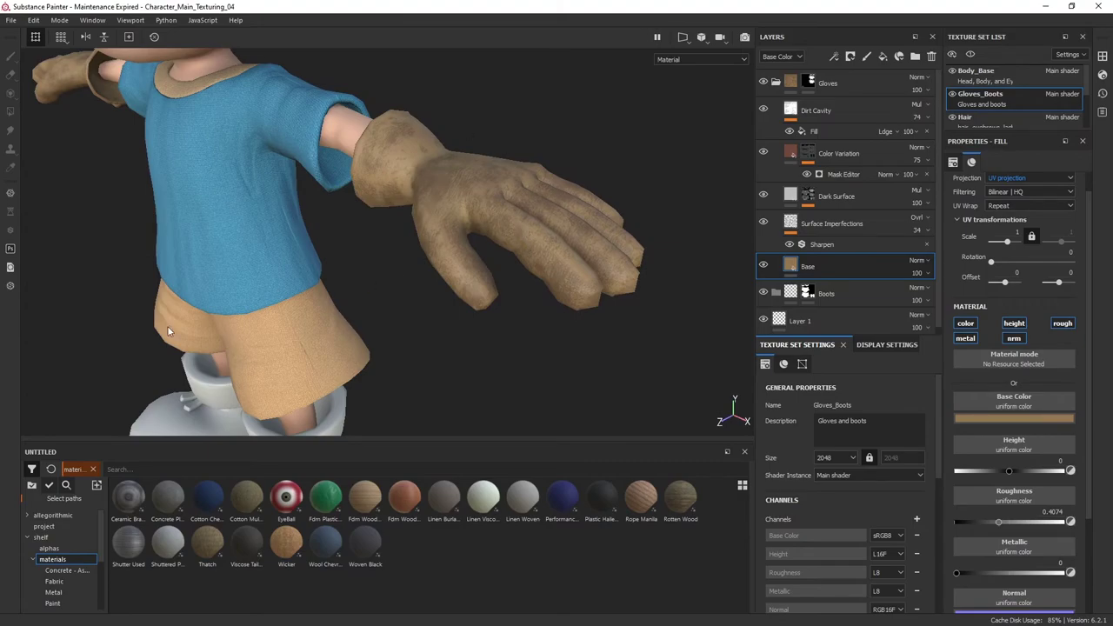
scroll(78, 583, down, 4)
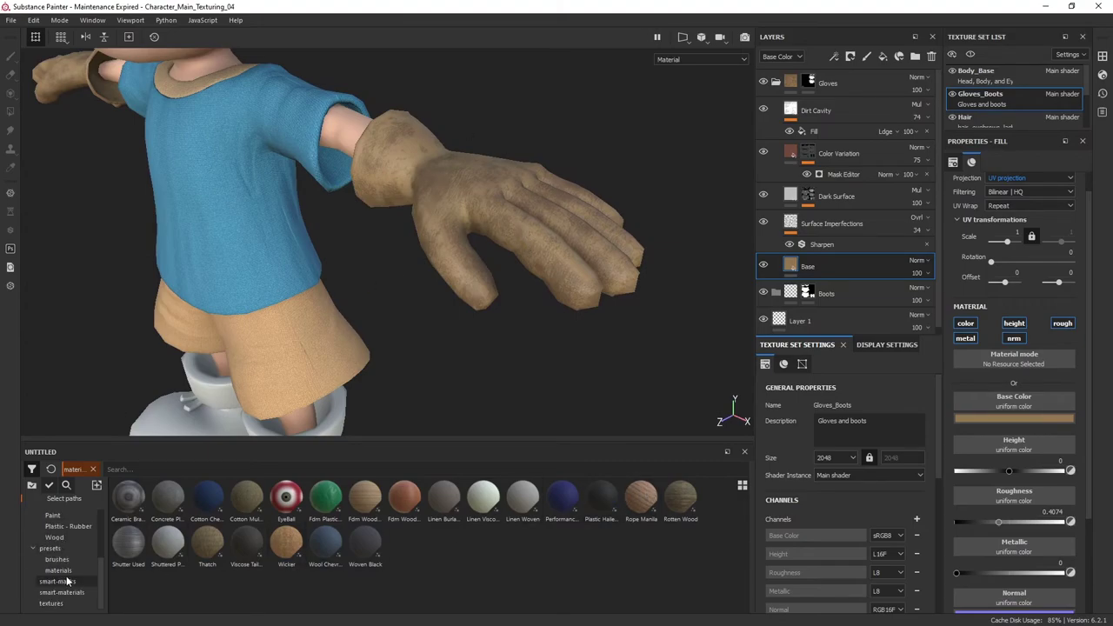
scroll(75, 597, up, 3)
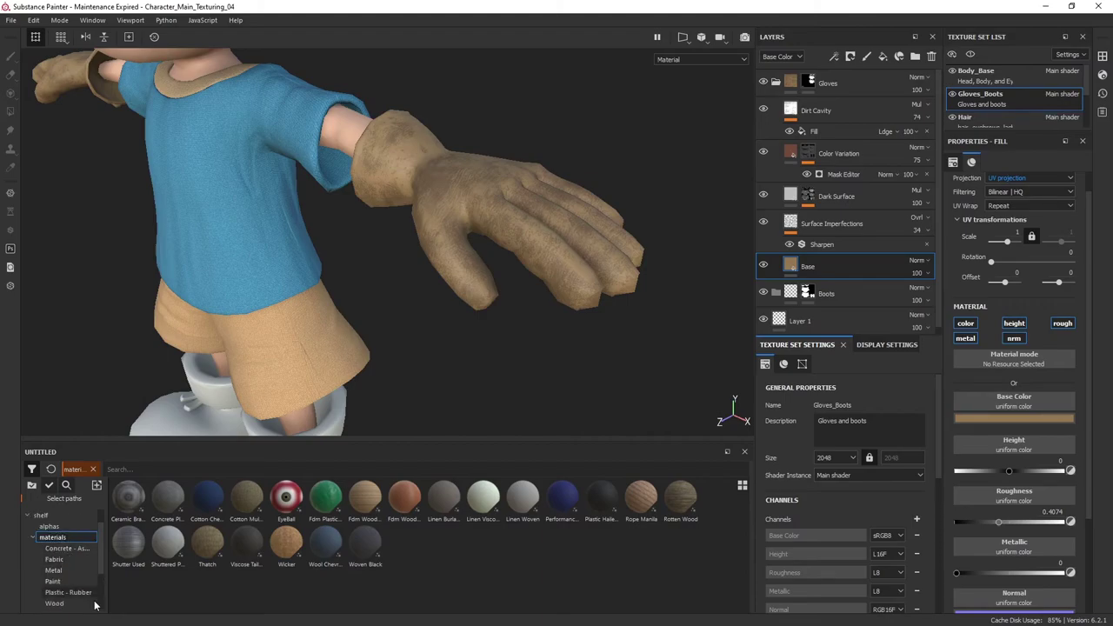
click(58, 559)
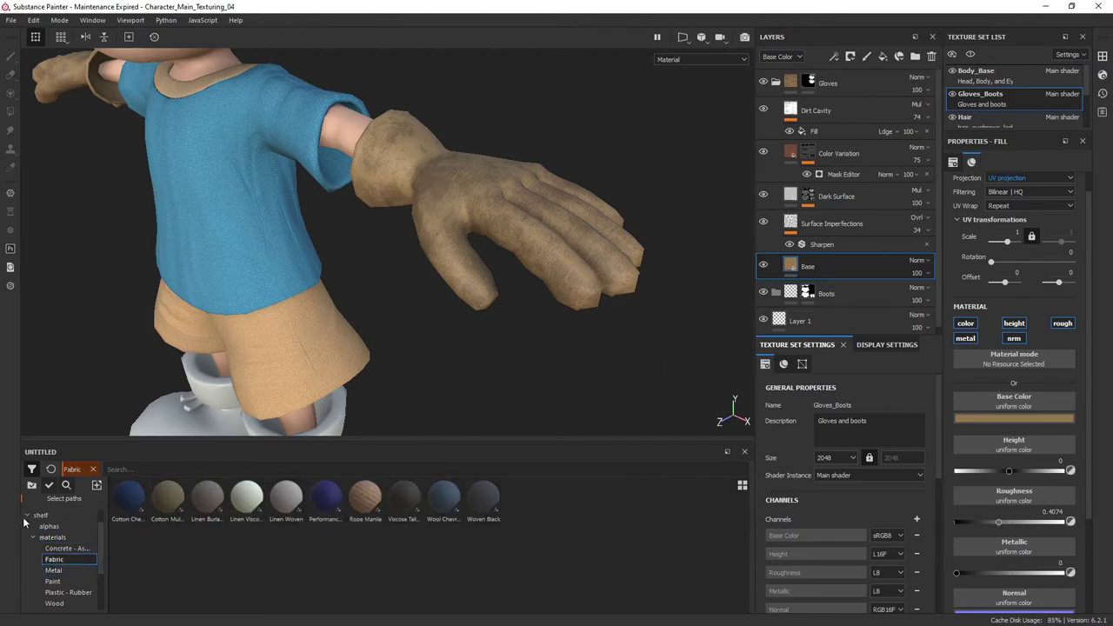
scroll(59, 558, down, 2)
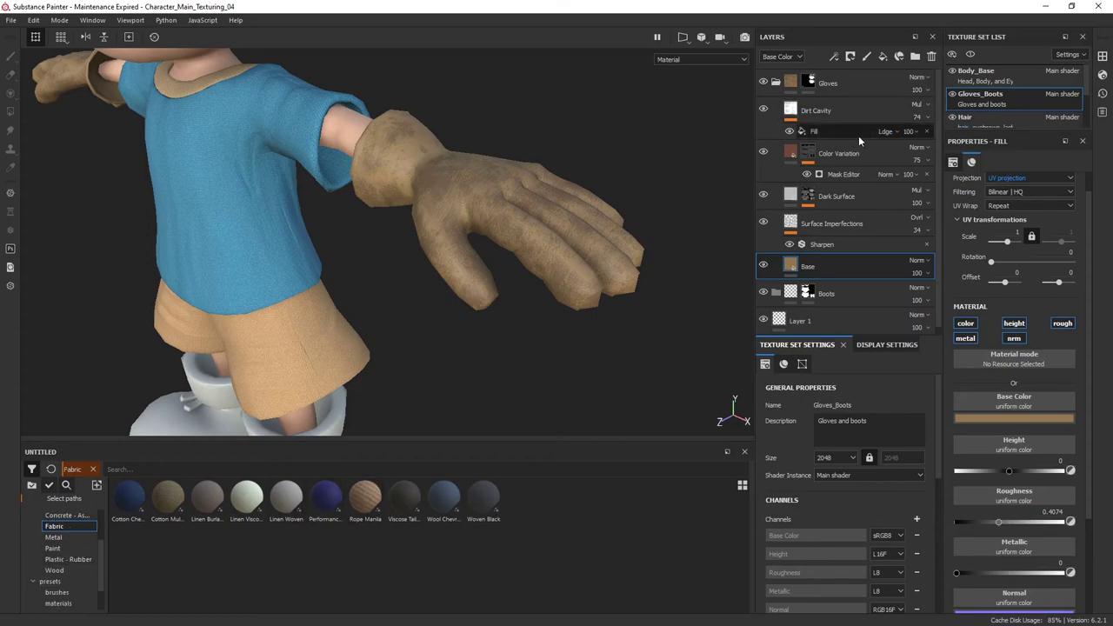
click(777, 82)
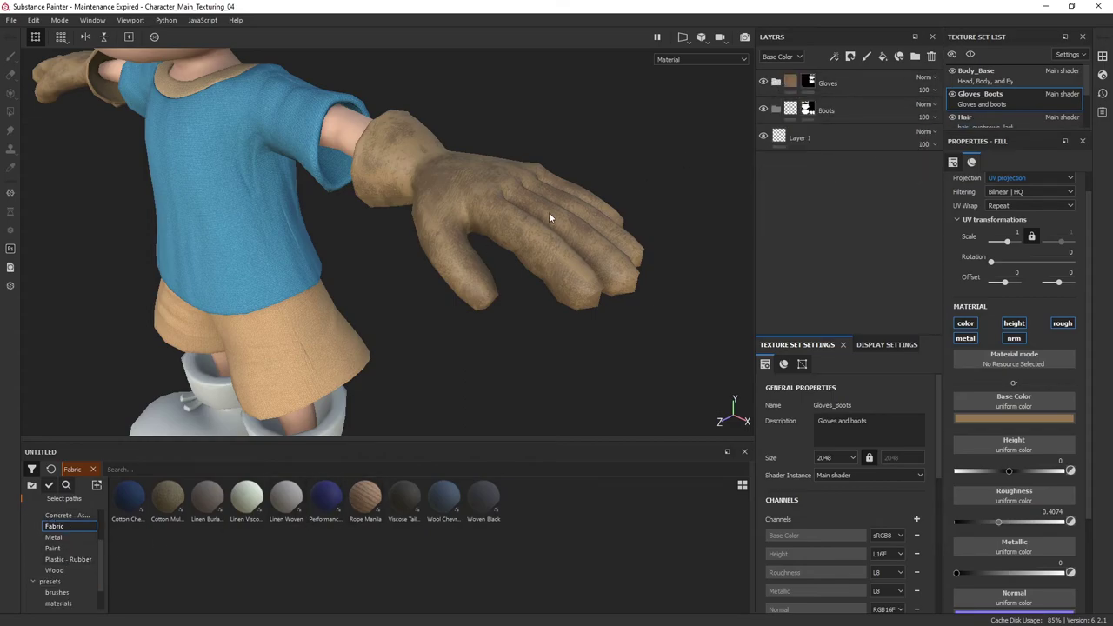
click(775, 82)
alt+drag(595, 205, 584, 245)
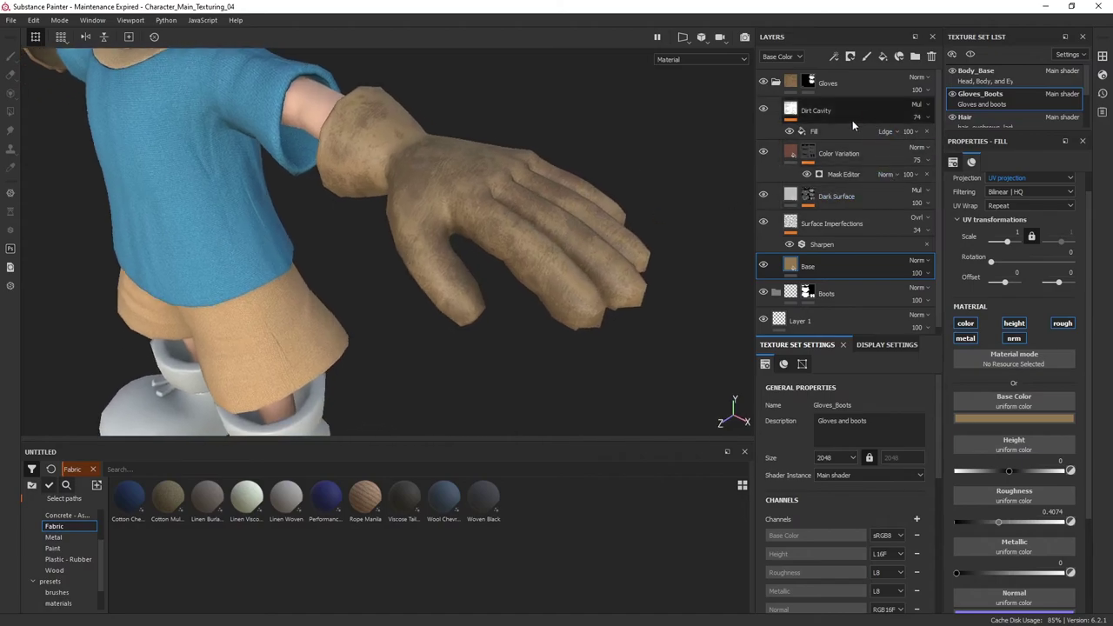
alt+drag(600, 167, 678, 73)
click(776, 84)
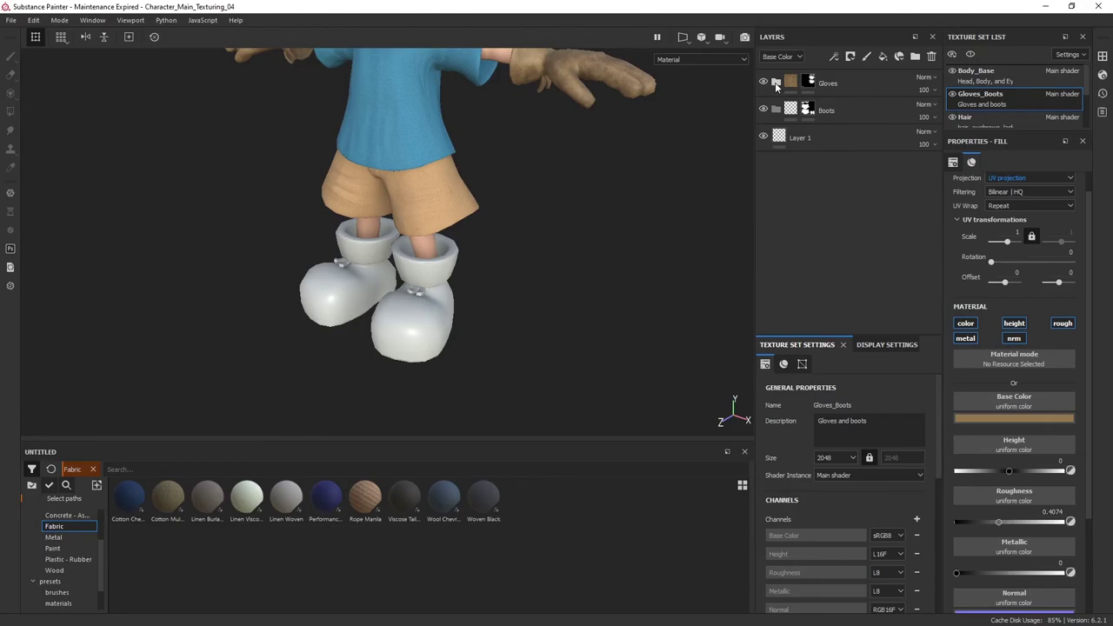
click(775, 84)
click(775, 83)
click(776, 84)
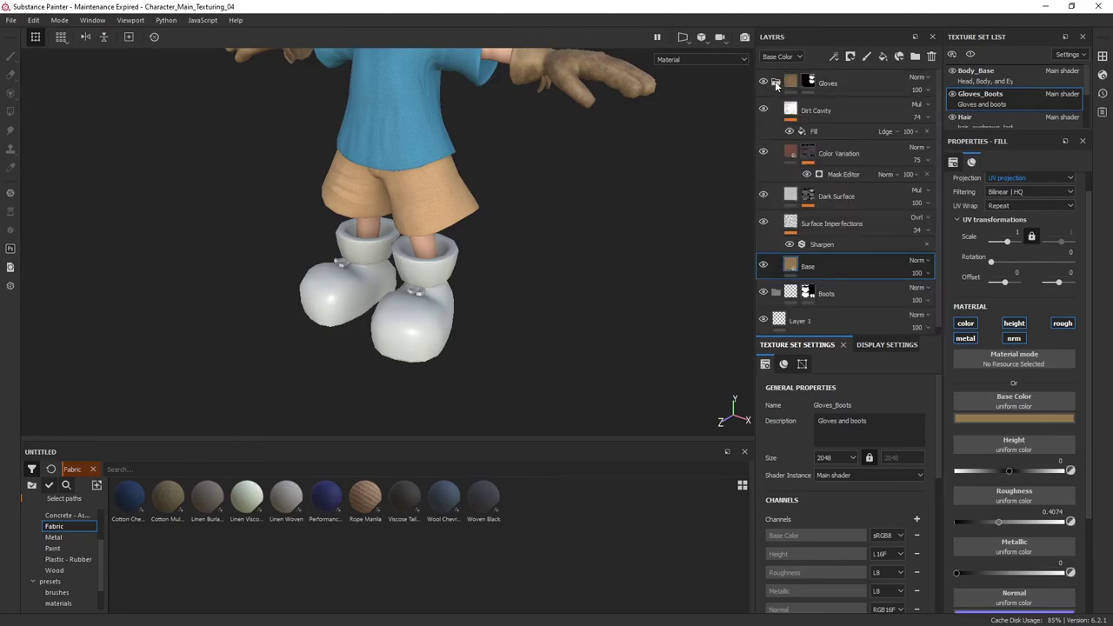
Create a new folder named Leather Char inside the Gloves folder, above the Dirt Cavity layer
click(849, 117)
shift+click(869, 263)
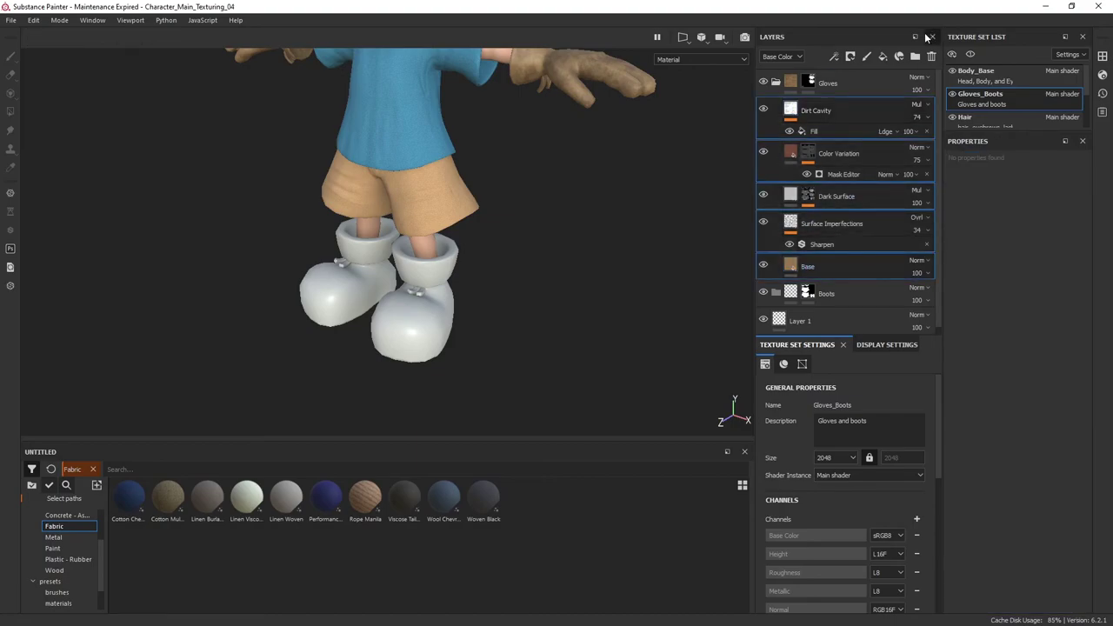
click(915, 56)
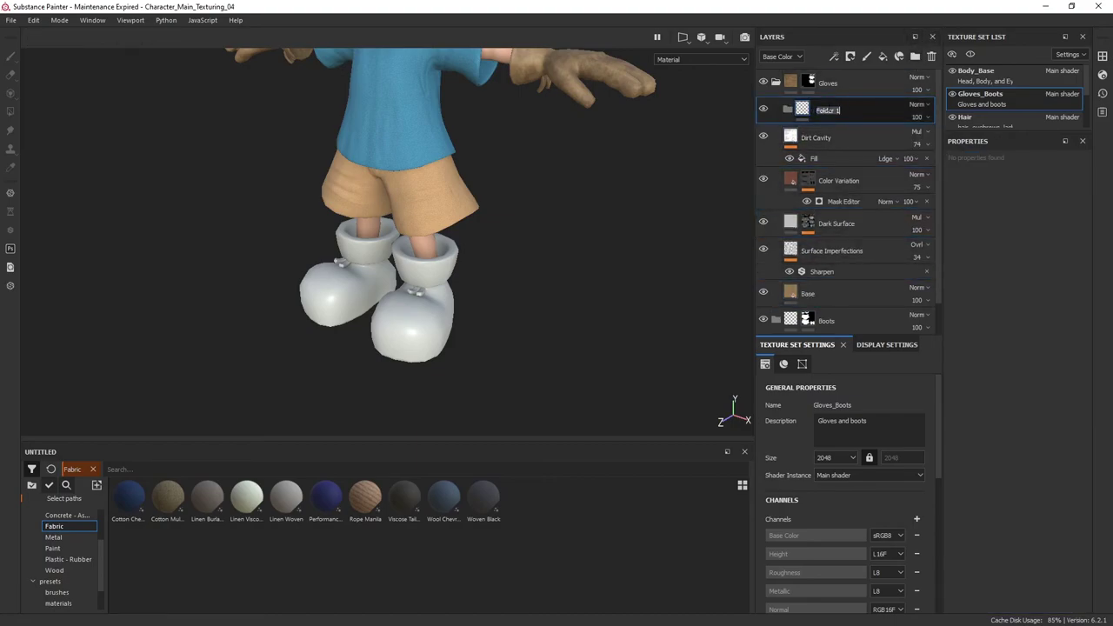
text(Leather Char)
key(Return)
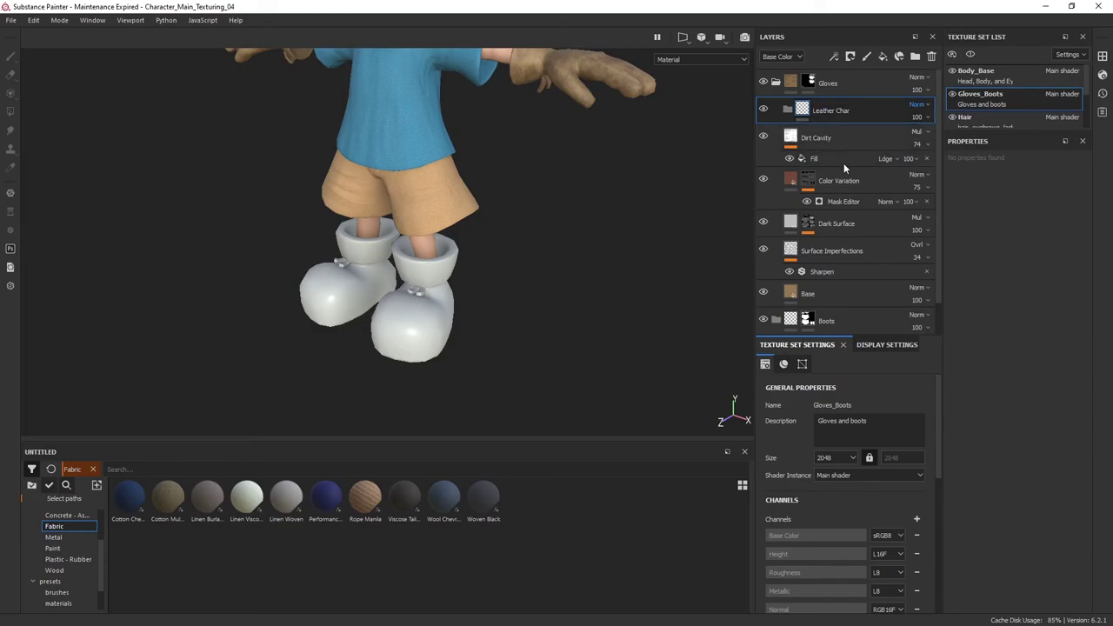
Move the five glove layers from Dirt Cavity down to Base into the Leather Char folder and collapse it
click(842, 140)
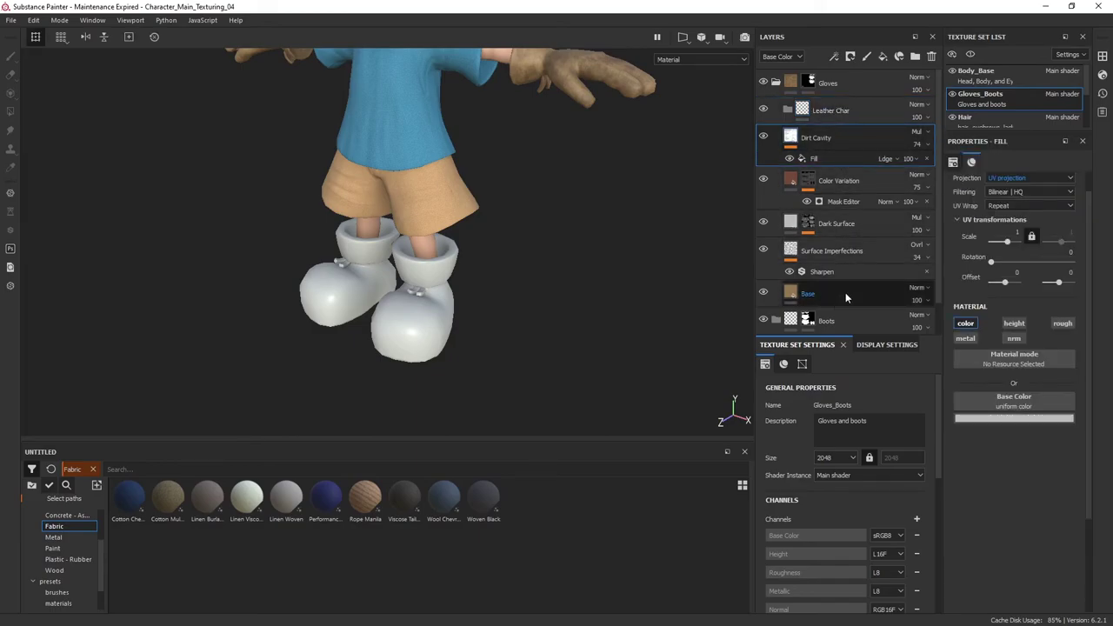
shift+click(845, 293)
ctrl+click(845, 111)
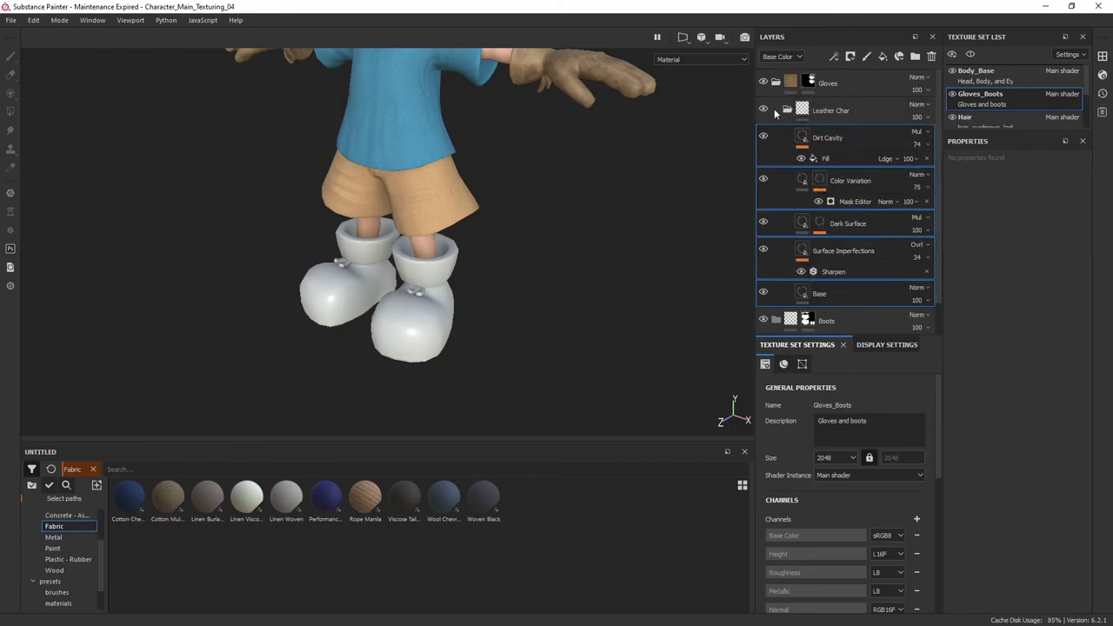
click(787, 110)
click(885, 118)
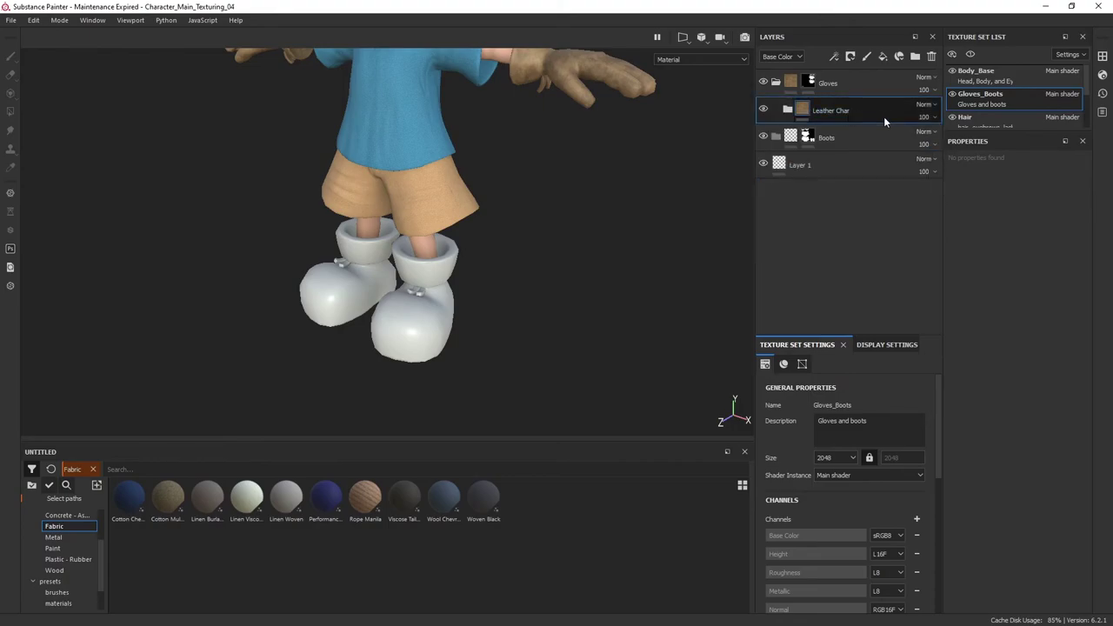
Create a smart material from the Leather Char folder
right_click(882, 121)
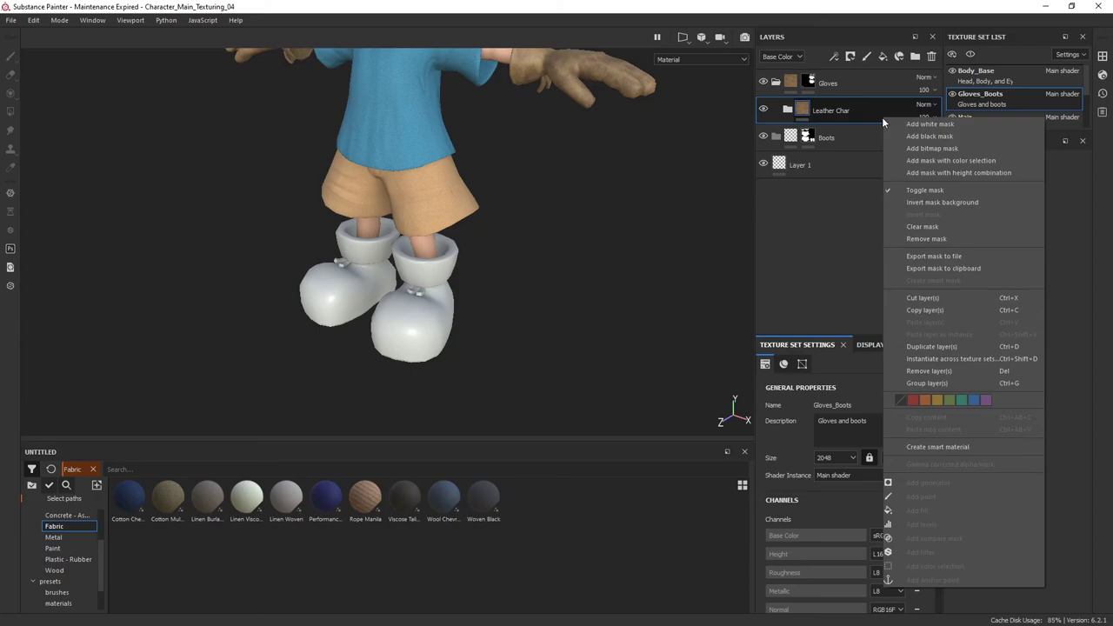
click(786, 111)
scroll(863, 182, down, 1)
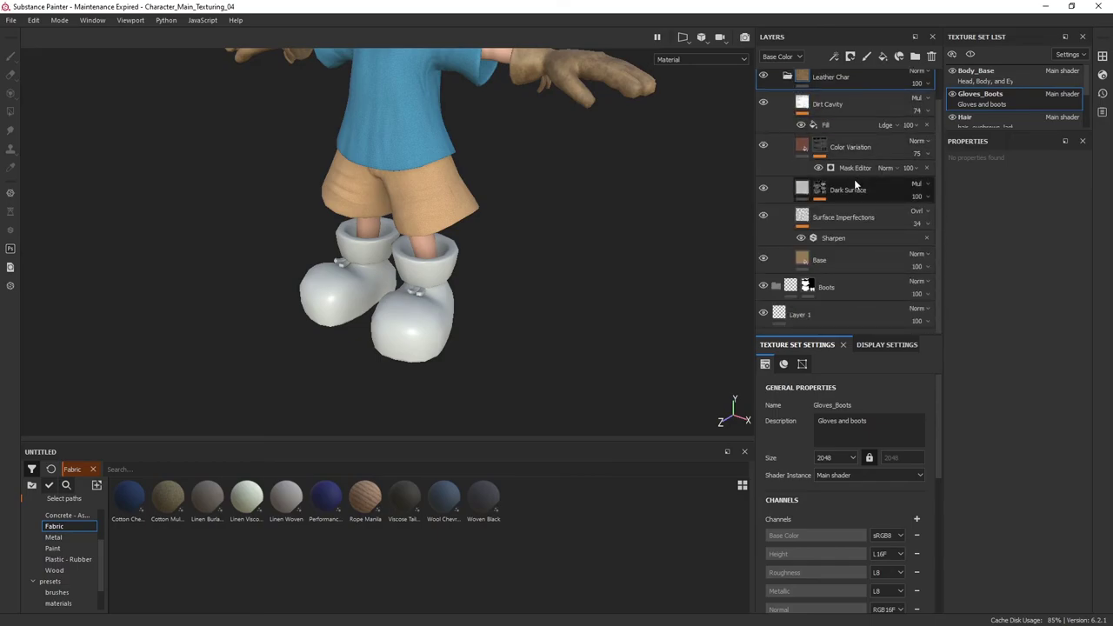
scroll(843, 242, up, 1)
click(786, 111)
right_click(873, 109)
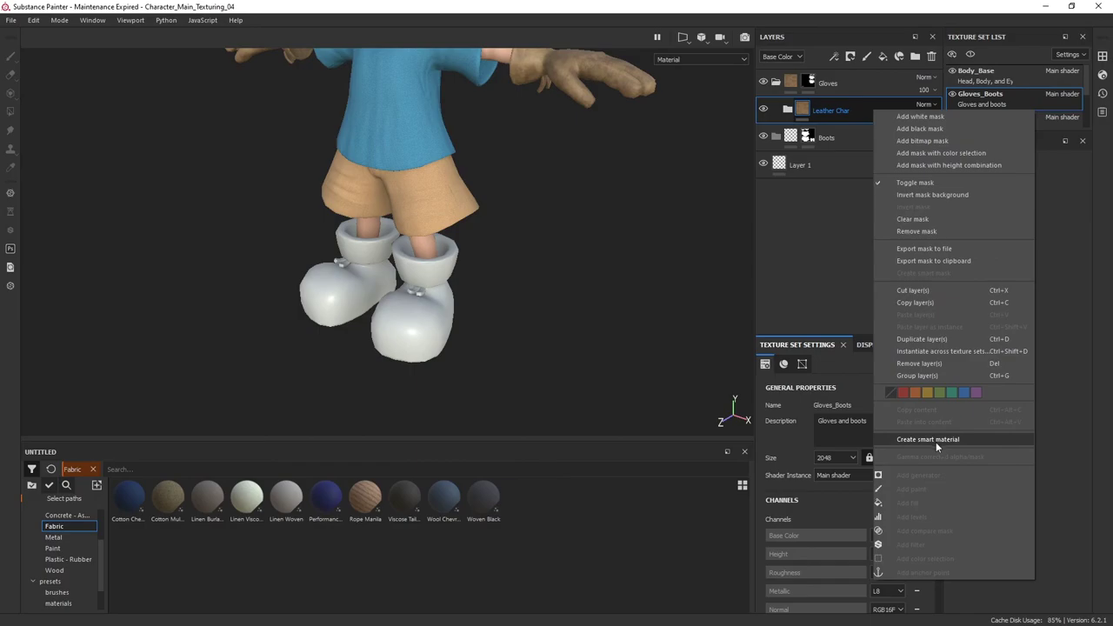
click(935, 440)
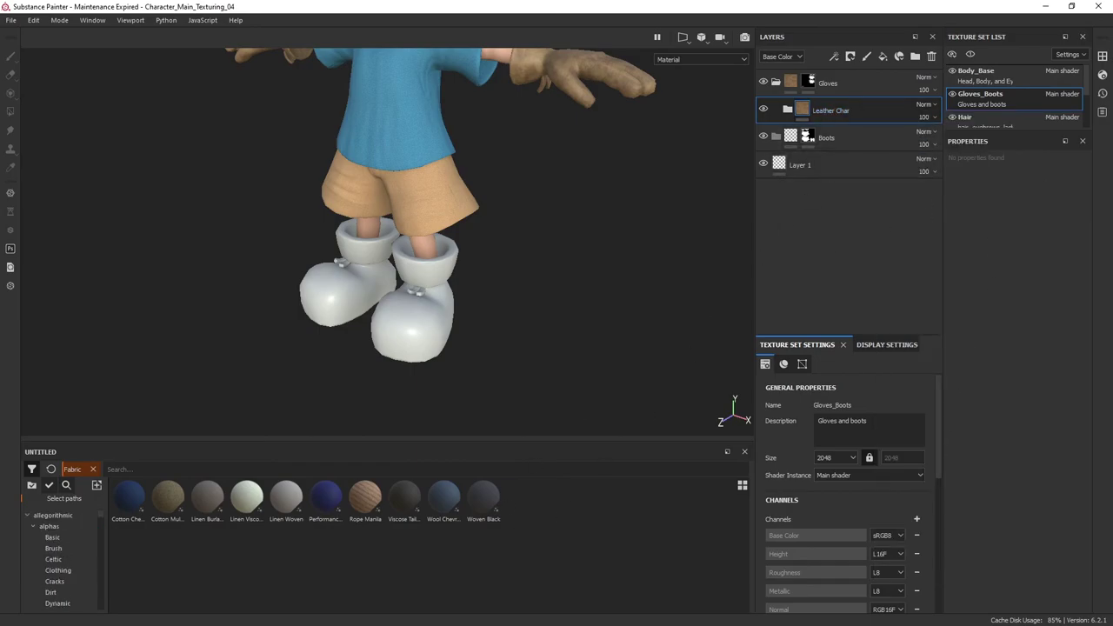
Show the shelf's smart-materials category to check for the saved Leather Char material
scroll(34, 545, down, 4)
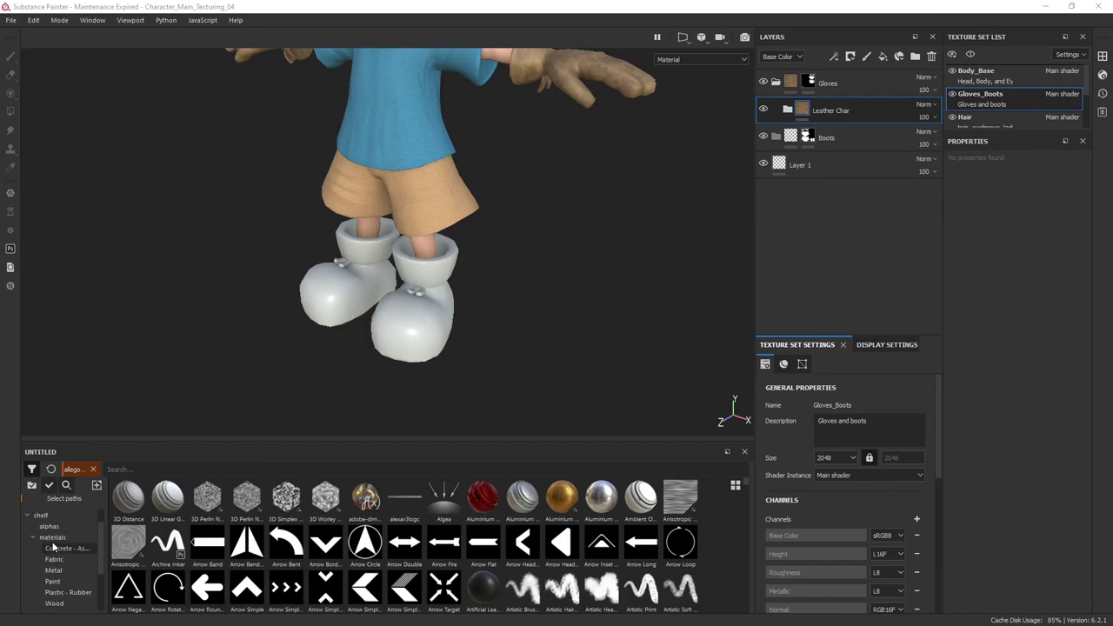
scroll(62, 544, down, 3)
click(64, 593)
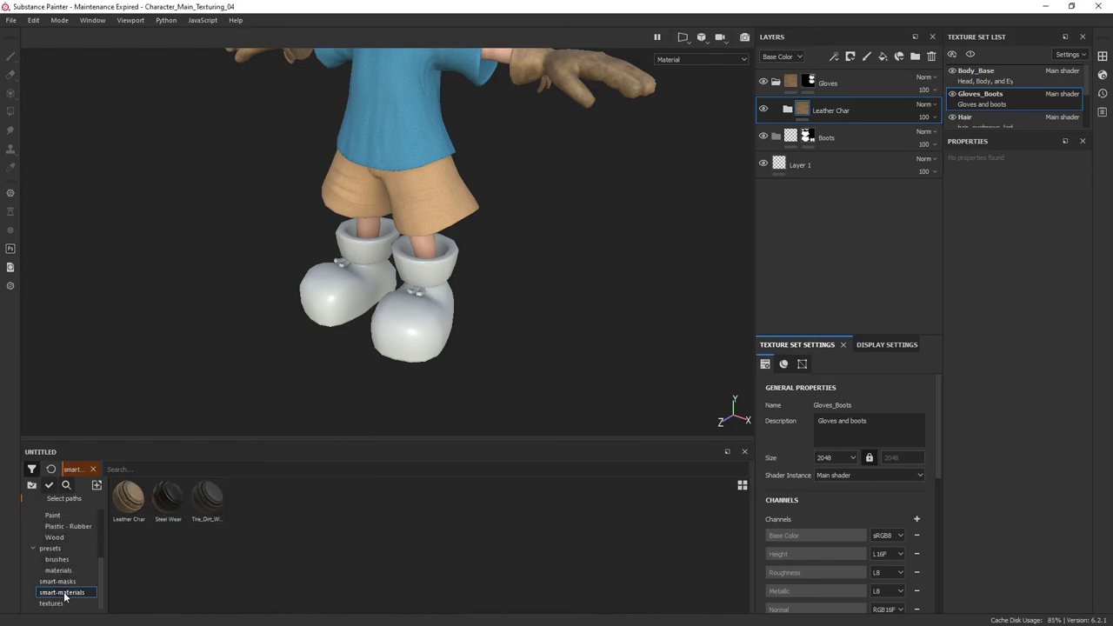
Add the Leather Char smart material from the shelf inside the Boots folder
drag(132, 498, 829, 127)
drag(864, 128, 864, 131)
Examine the leather material on both boots from the side and the front
alt+drag(512, 293, 610, 220)
alt+drag(539, 218, 609, 224)
alt+right_drag(479, 283, 530, 205)
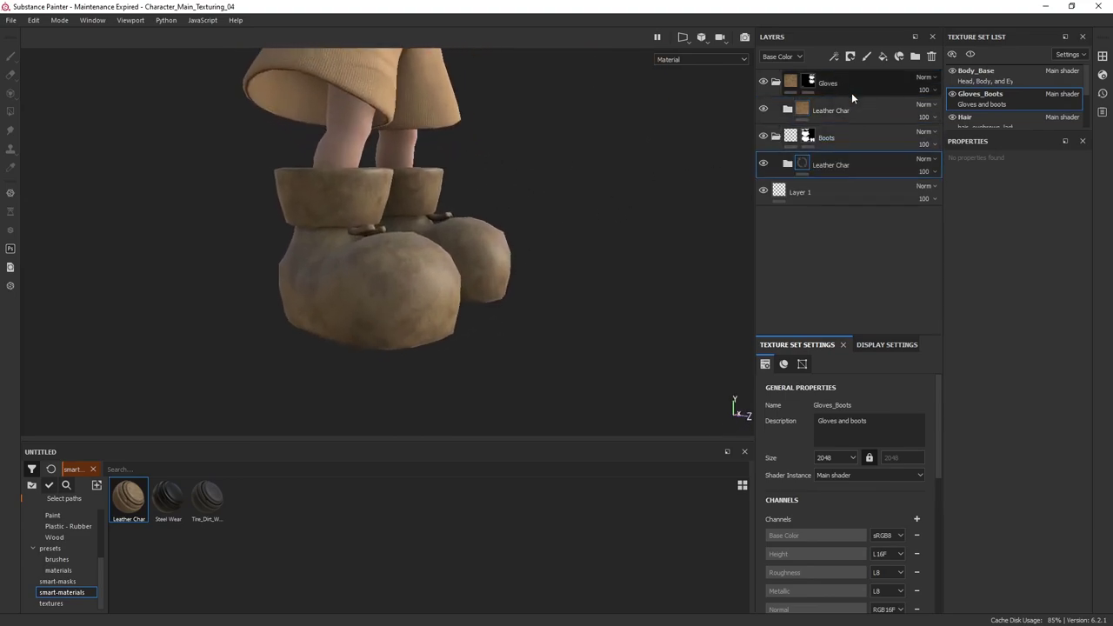
alt+drag(466, 193, 458, 224)
alt+middle_drag(463, 144, 489, 256)
alt+drag(489, 256, 435, 304)
alt+middle_drag(435, 304, 626, 213)
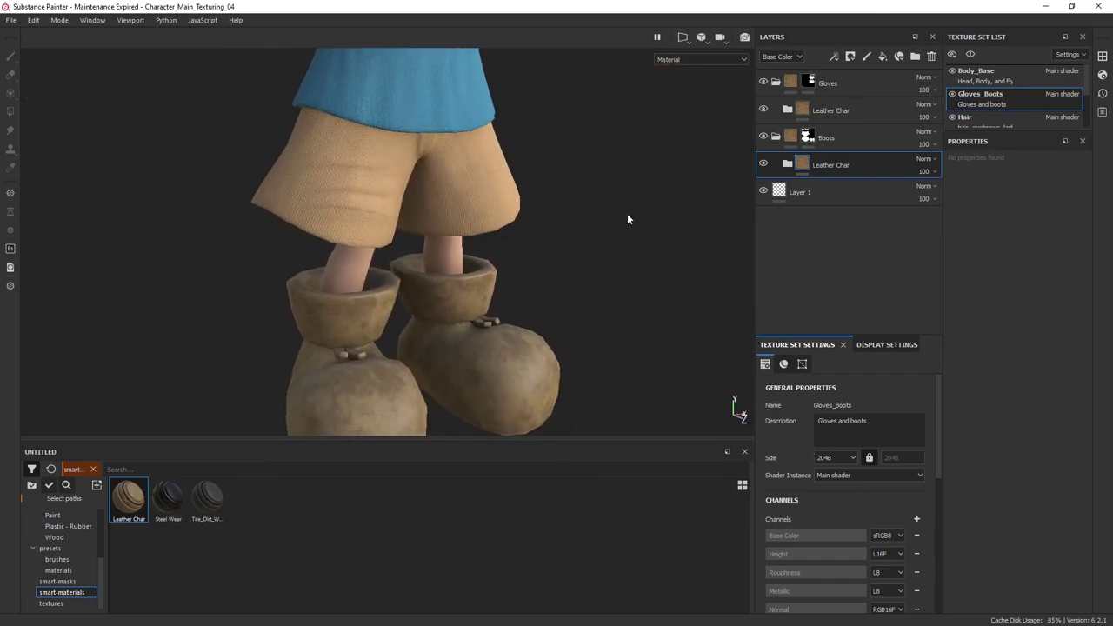
Review the Dark Surface mask, its curvature fill and the Surface Imperfections layer in the Boots' Leather Char folder, and collapse the folder
click(786, 164)
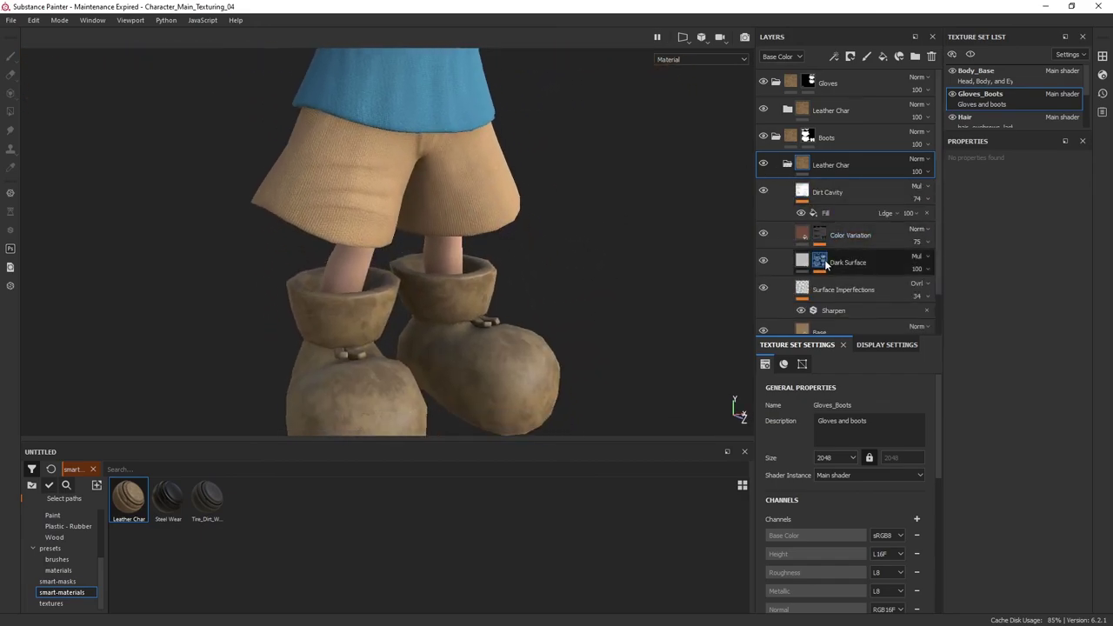
click(821, 260)
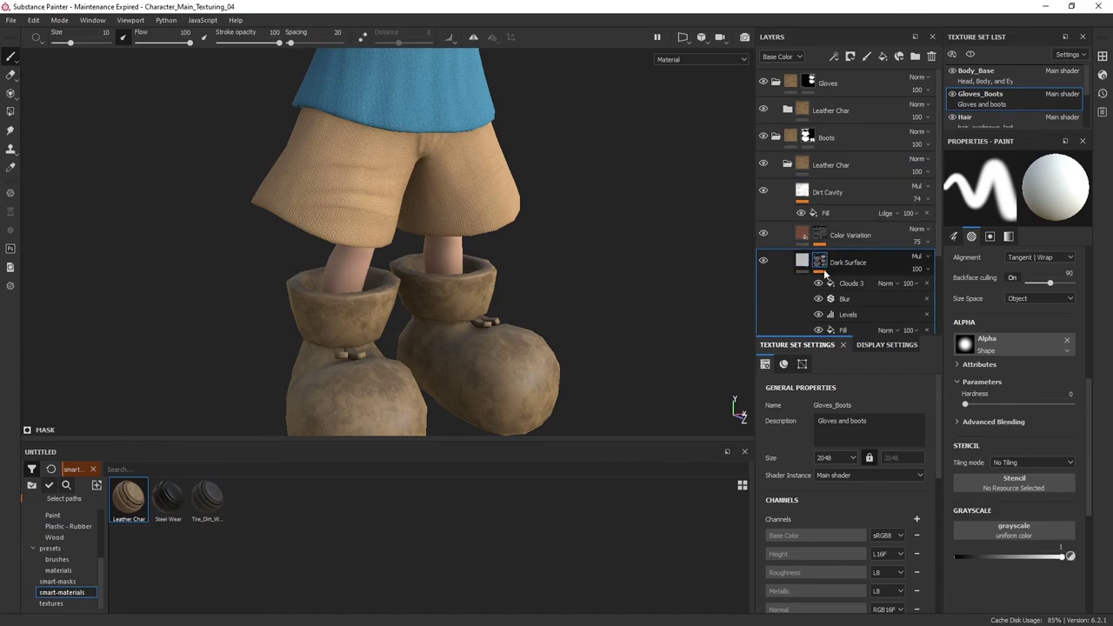
scroll(848, 307, down, 2)
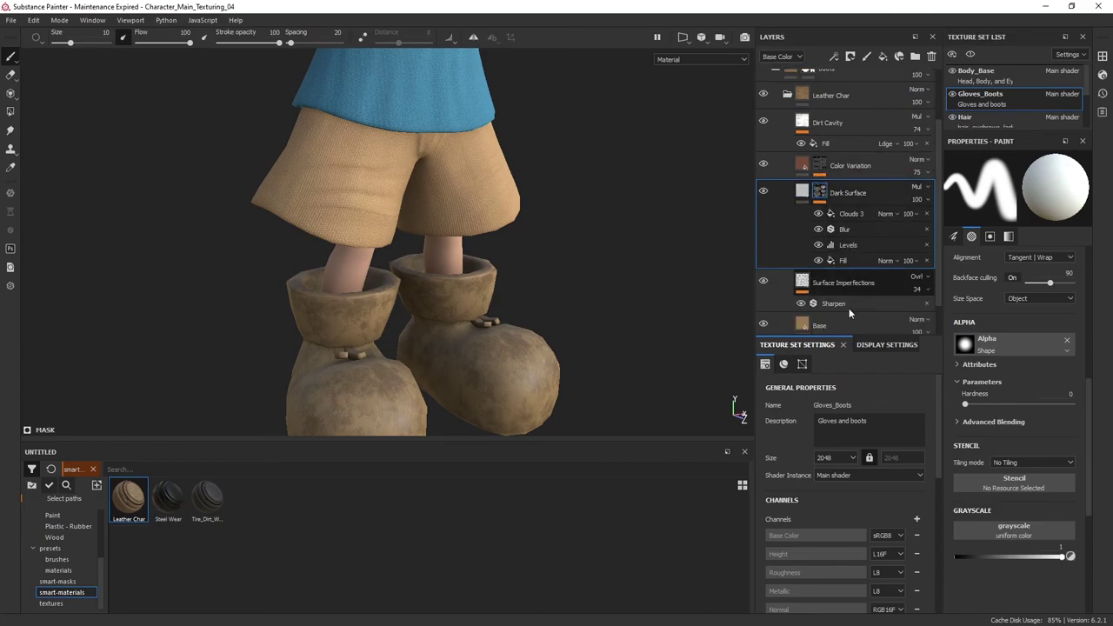
click(806, 280)
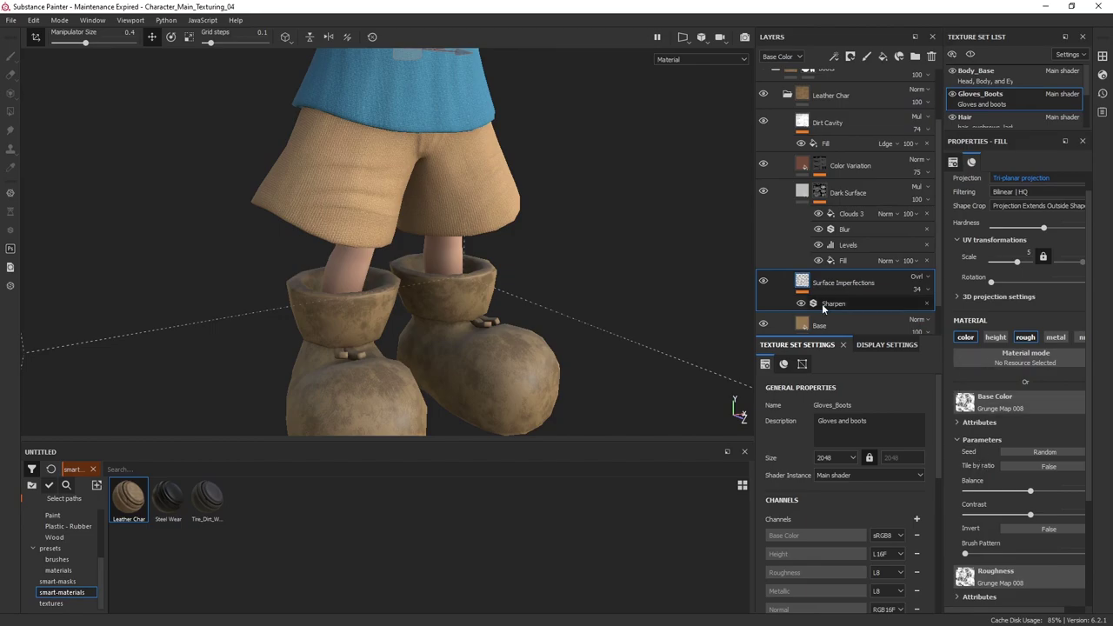
click(842, 260)
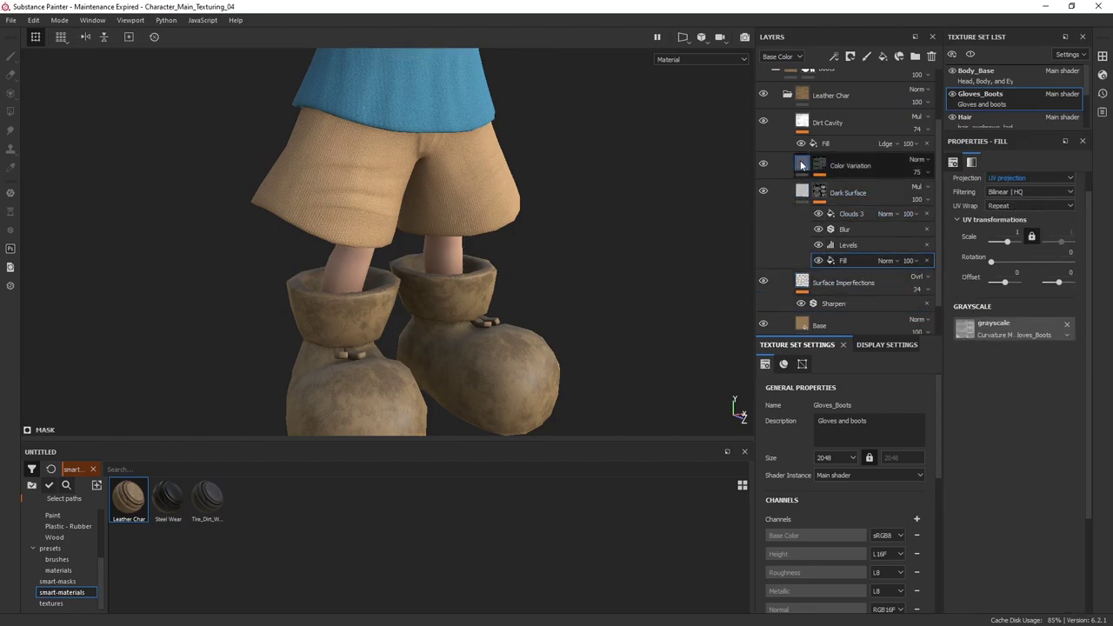
scroll(789, 168, up, 1)
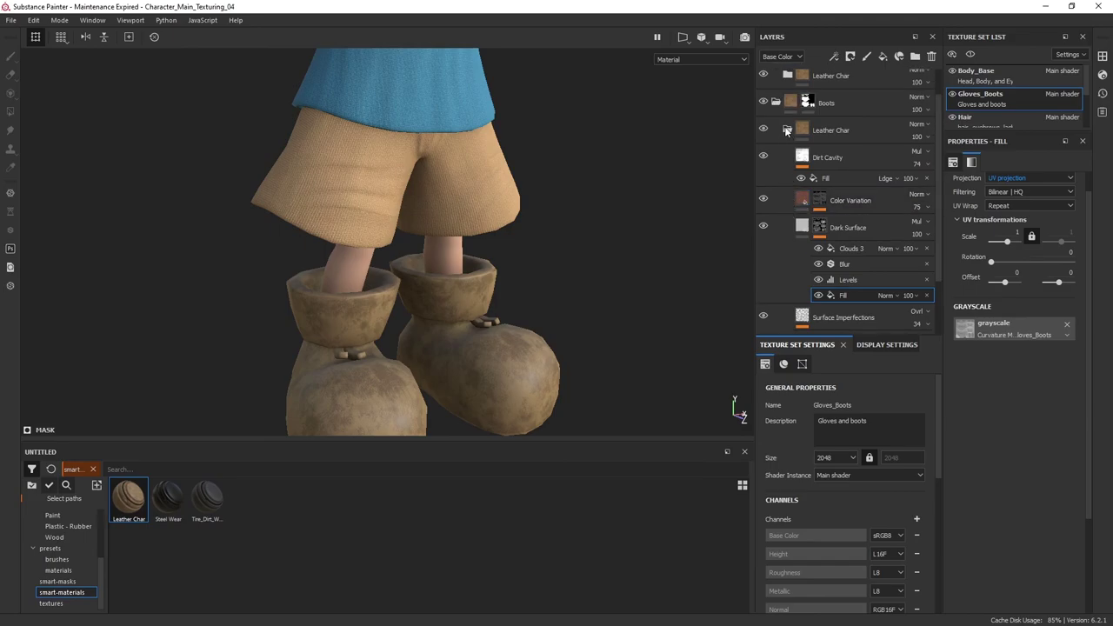
click(787, 130)
Examine the whole character to compare the leather on the gloves and boots
scroll(551, 150, up, 3)
scroll(551, 151, down, 4)
alt+drag(542, 123, 597, 275)
scroll(596, 275, down, 2)
alt+middle_drag(478, 202, 574, 283)
alt+drag(573, 284, 422, 277)
alt+drag(529, 300, 475, 291)
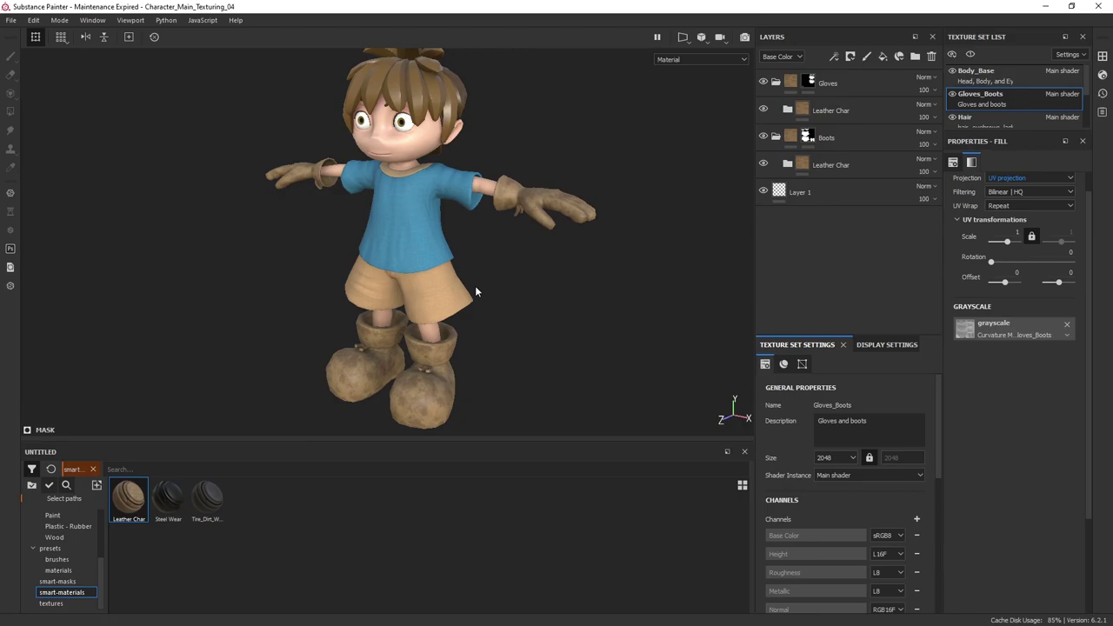